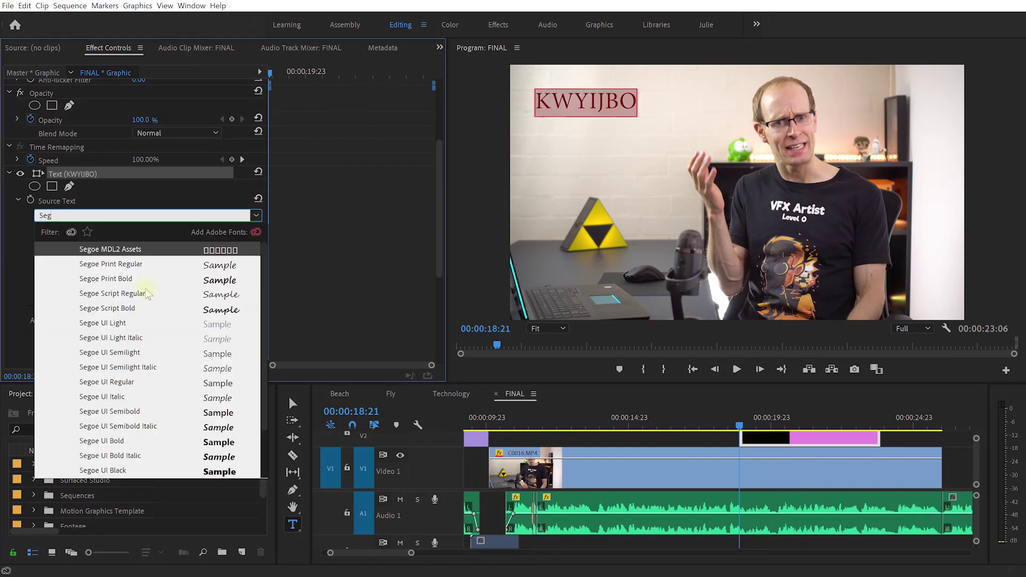
- Set KWYIJBO in Segoe UI Black and draw an outlined box over the title
{"action": "left_click", "coordinate": [122, 471]}
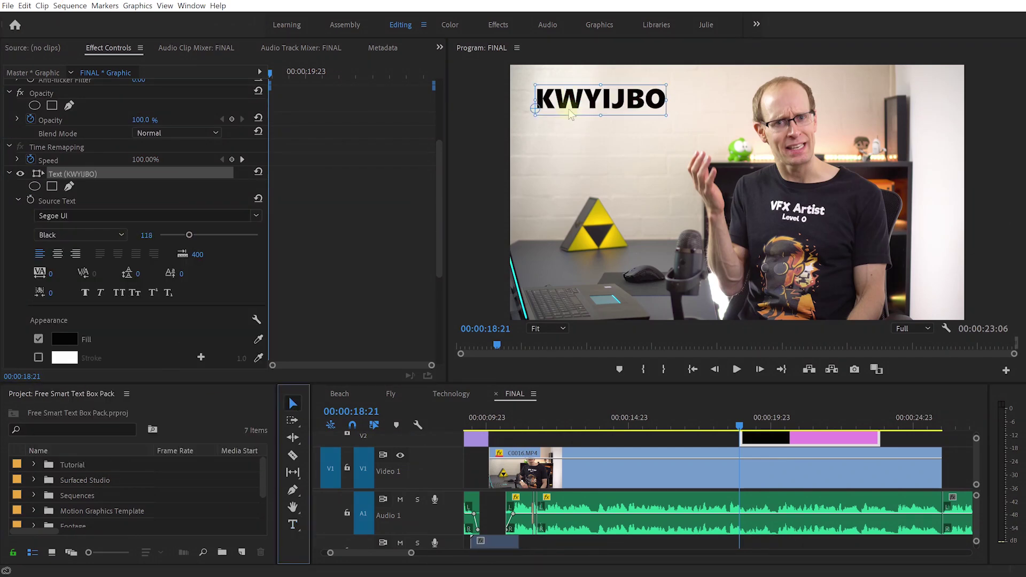
{"action": "left_click", "coordinate": [292, 489]}
{"action": "left_click_drag", "start_coordinate": [516, 73], "coordinate": [662, 106]}
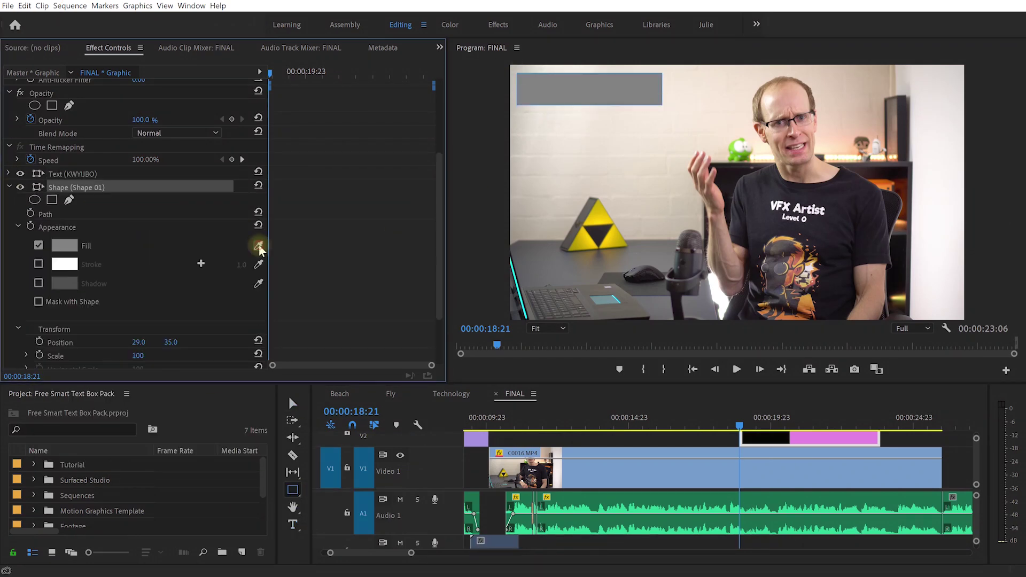
{"action": "left_click", "coordinate": [232, 271]}
{"action": "key", "text": "Return"}
- Move the KWYIJBO text layer above the box and make its fill white
{"action": "left_click_drag", "start_coordinate": [69, 173], "coordinate": [64, 195]}
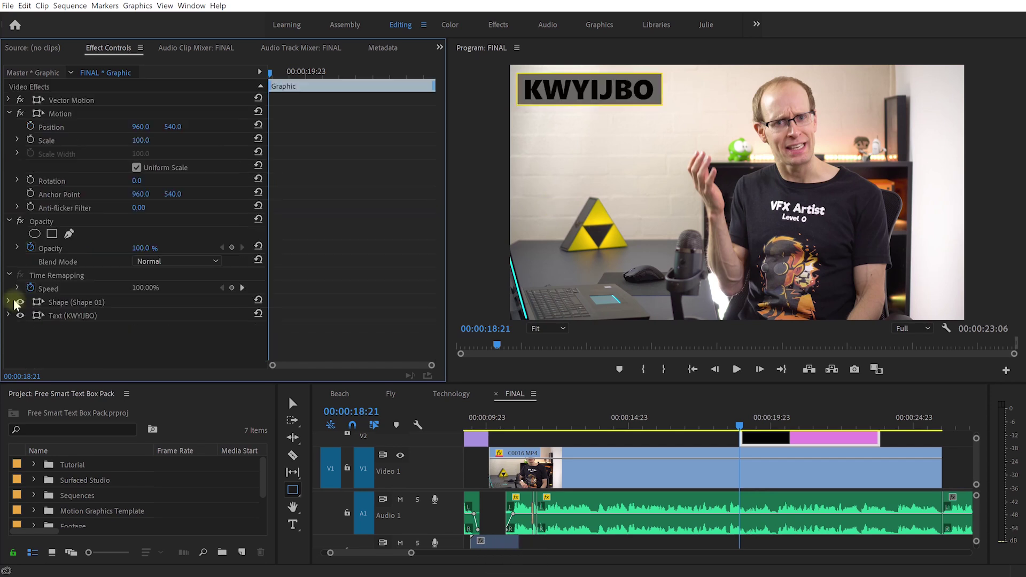
{"action": "scroll", "coordinate": [136, 334], "scroll_direction": "down", "scroll_amount": 3}
{"action": "left_click", "coordinate": [64, 342]}
{"action": "left_click", "coordinate": [732, 266]}
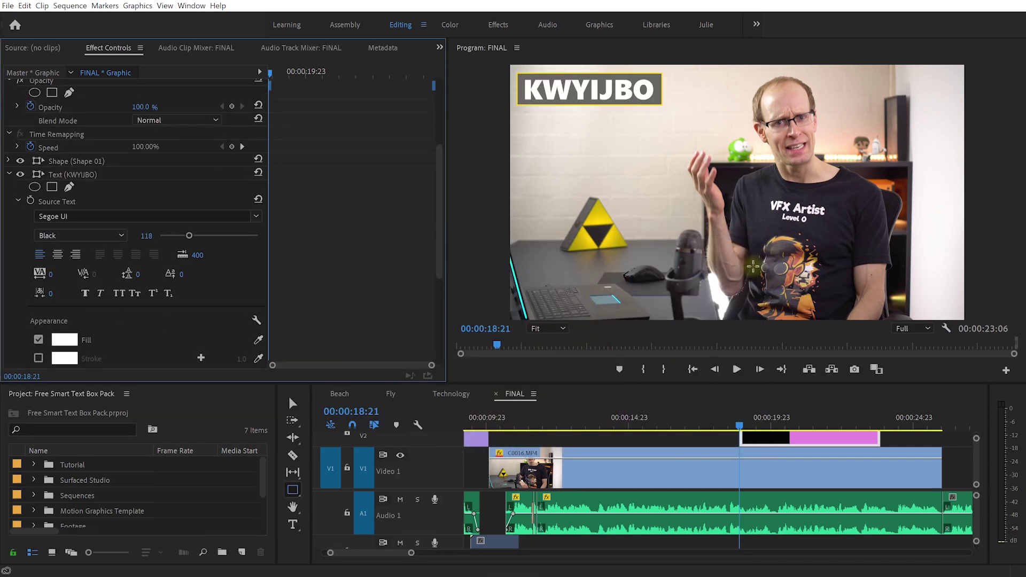
- Shift the title horizontally, preview it, and remove its existing position keyframes
{"action": "left_click", "coordinate": [748, 438]}
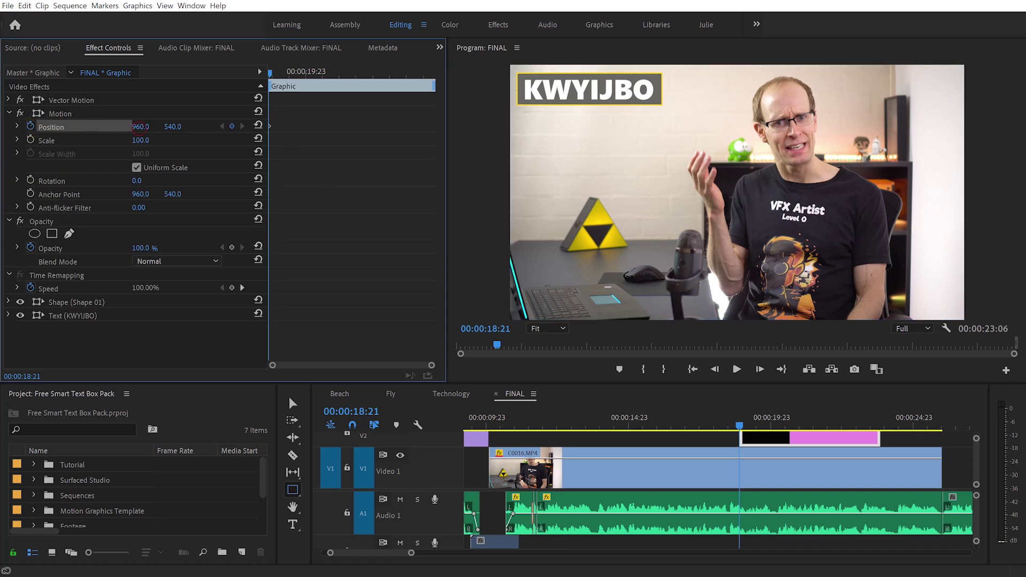
{"action": "left_click_drag", "start_coordinate": [787, 273], "coordinate": [628, 273]}
{"action": "key", "text": "space"}
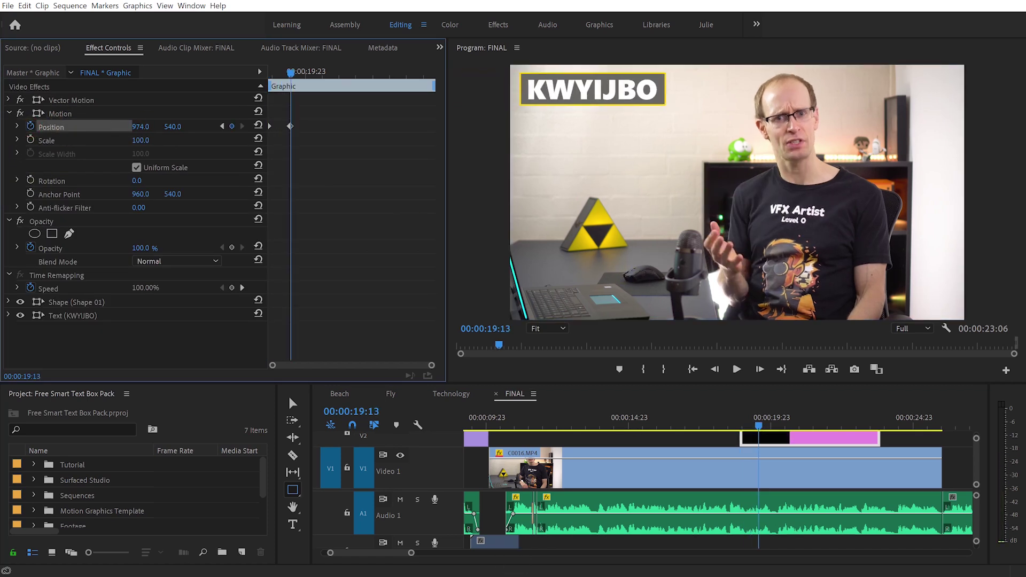
{"action": "key", "text": "space"}
{"action": "left_click", "coordinate": [759, 438]}
{"action": "left_click", "coordinate": [30, 127]}
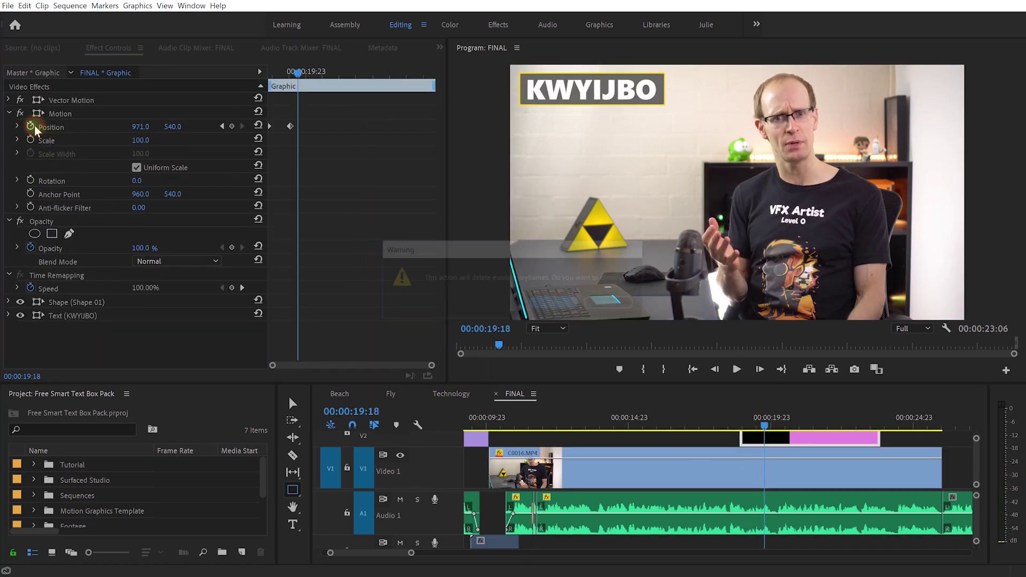
{"action": "left_click", "coordinate": [555, 304]}
- Bring up the Effects panel from the Window menu and focus its search field
{"action": "left_click", "coordinate": [191, 6]}
{"action": "left_click", "coordinate": [273, 184]}
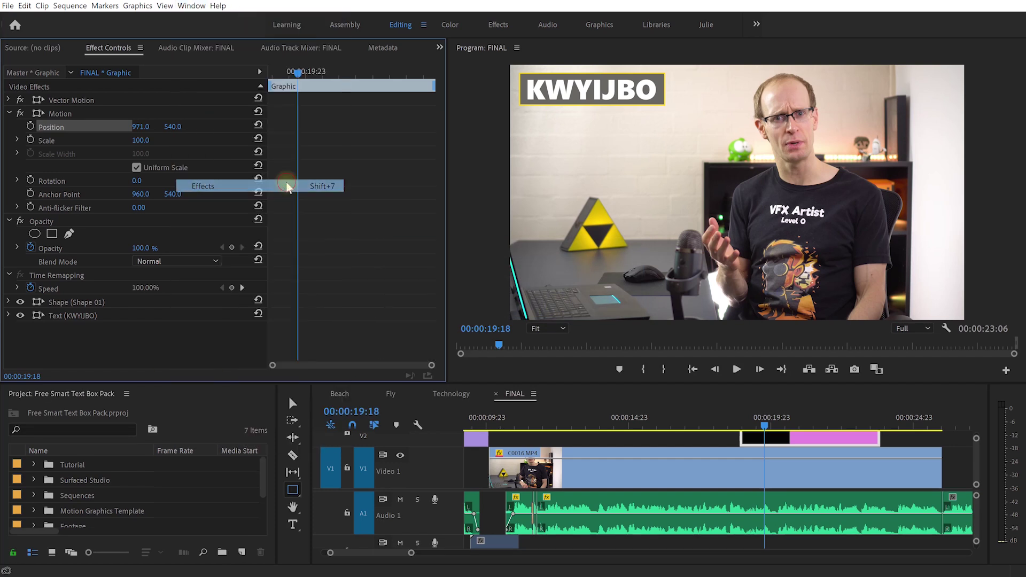
{"action": "left_click", "coordinate": [113, 411]}
- Apply the Transform effect found by searching 'transform' to the title clip and preview it
{"action": "type", "text": "transform"}
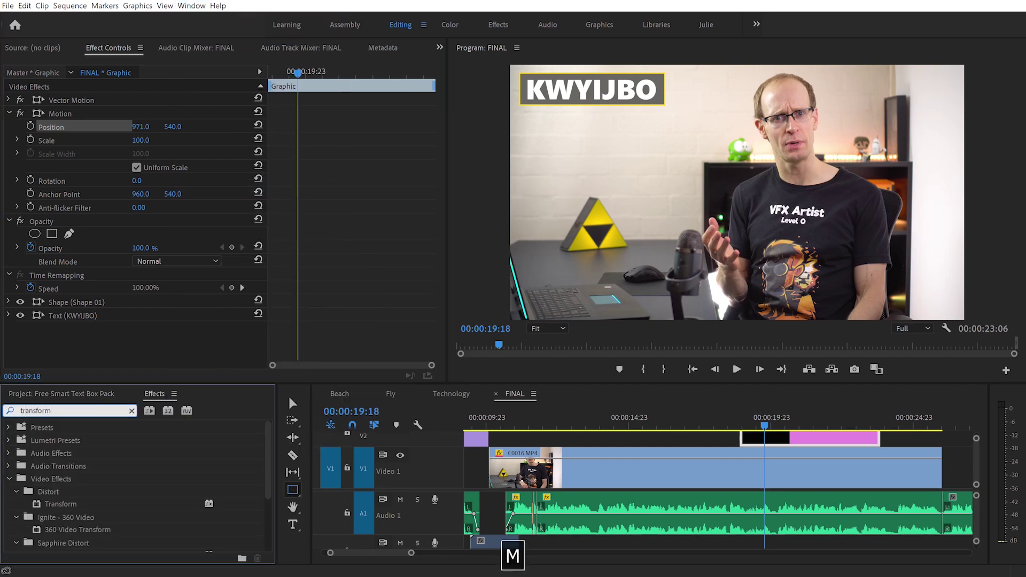
{"action": "left_click_drag", "start_coordinate": [61, 504], "coordinate": [760, 436]}
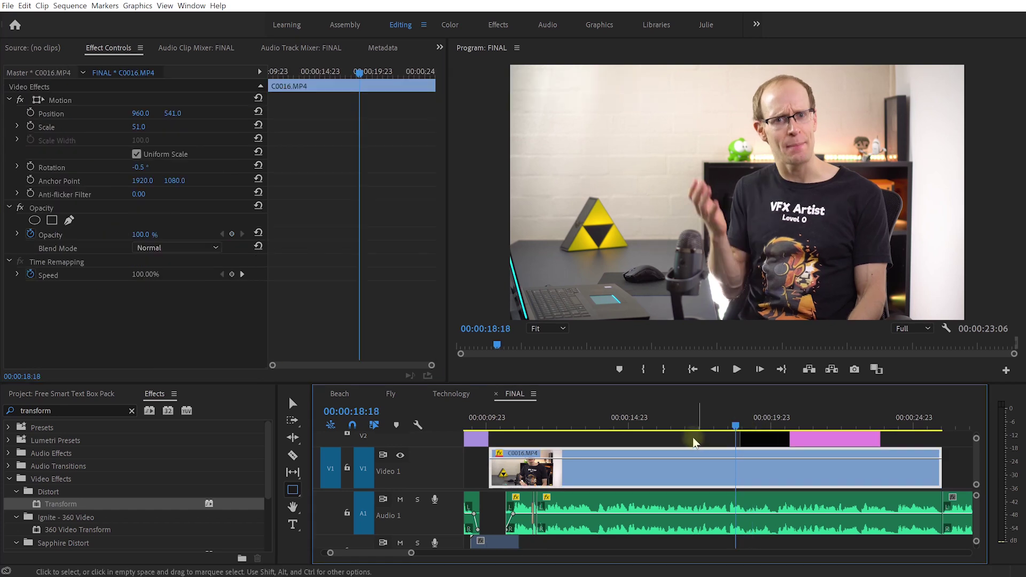
{"action": "key", "text": "space"}
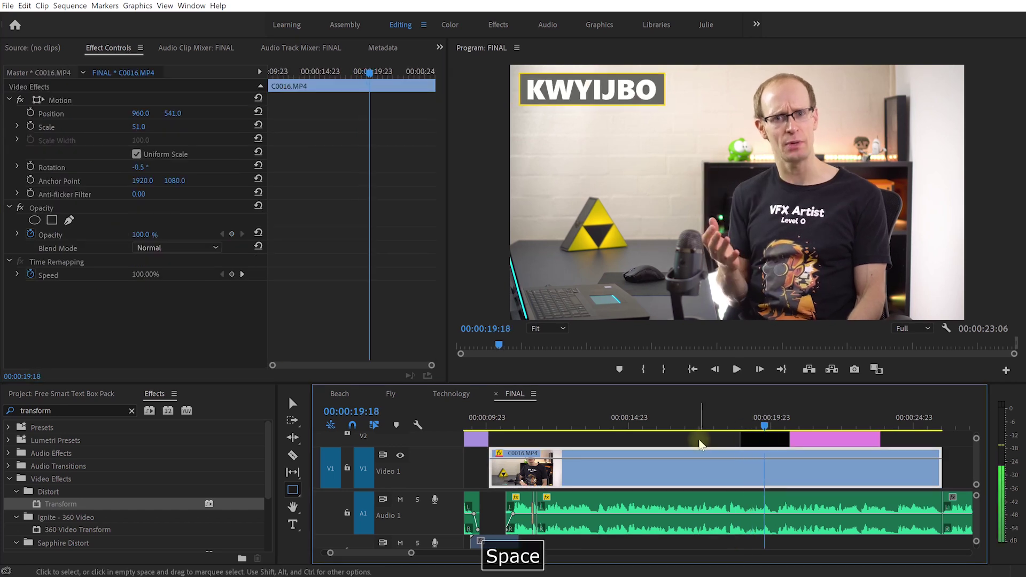
- Retype the title as '64 Slices of American Cheese' and reduce its font size
{"action": "left_click", "coordinate": [700, 445]}
{"action": "double_click", "coordinate": [97, 316]}
{"action": "type", "text": "64 S"}
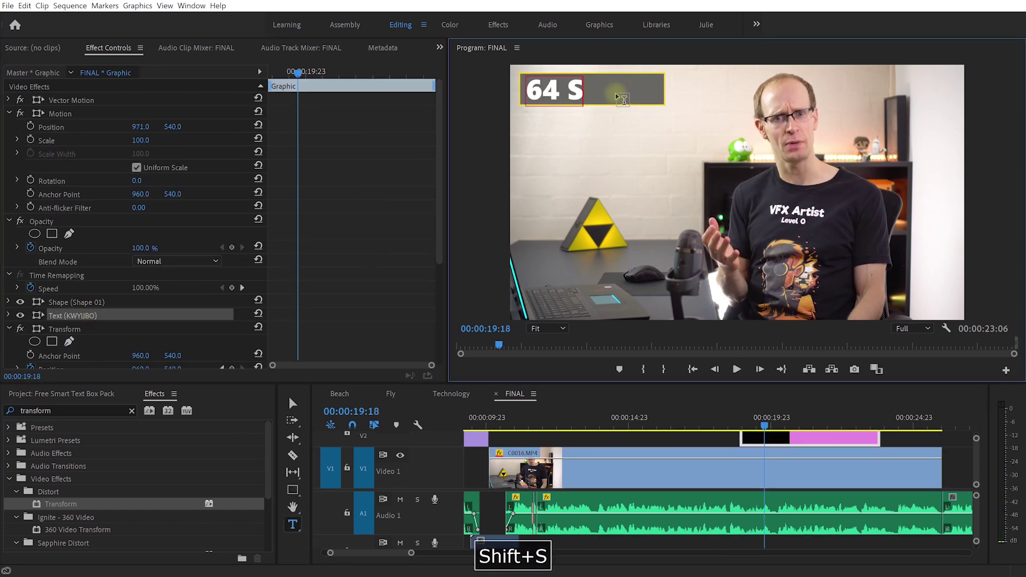
{"action": "type", "text": "lices of American Cheese"}
{"action": "key", "text": "ctrl+a"}
{"action": "left_click_drag", "start_coordinate": [184, 287], "coordinate": [175, 287]}
- Widen the grey box to fit the longer title and add a Transform effect at 18:21
{"action": "left_click", "coordinate": [293, 404]}
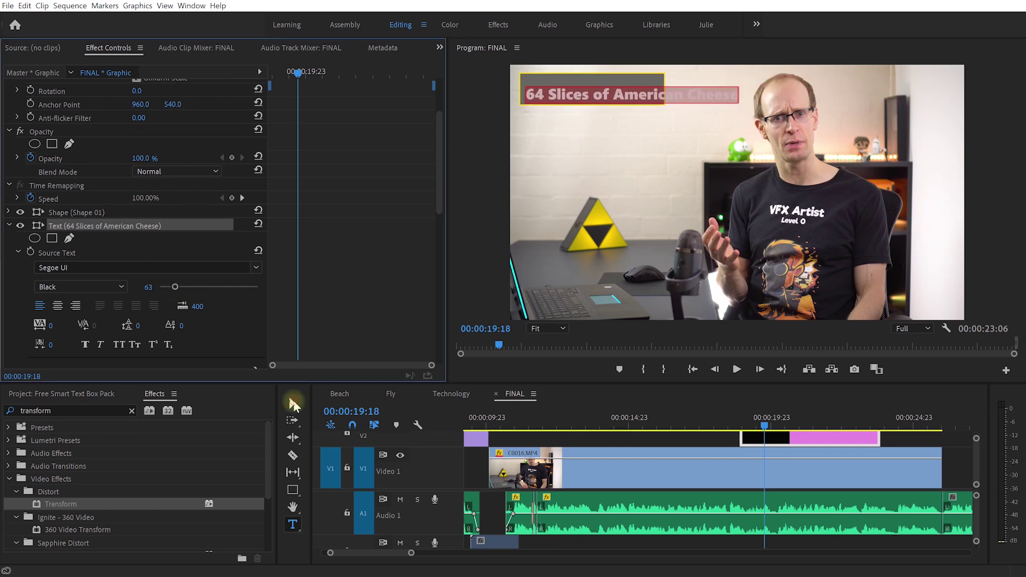
{"action": "left_click", "coordinate": [565, 101]}
{"action": "left_click_drag", "start_coordinate": [664, 89], "coordinate": [731, 90]}
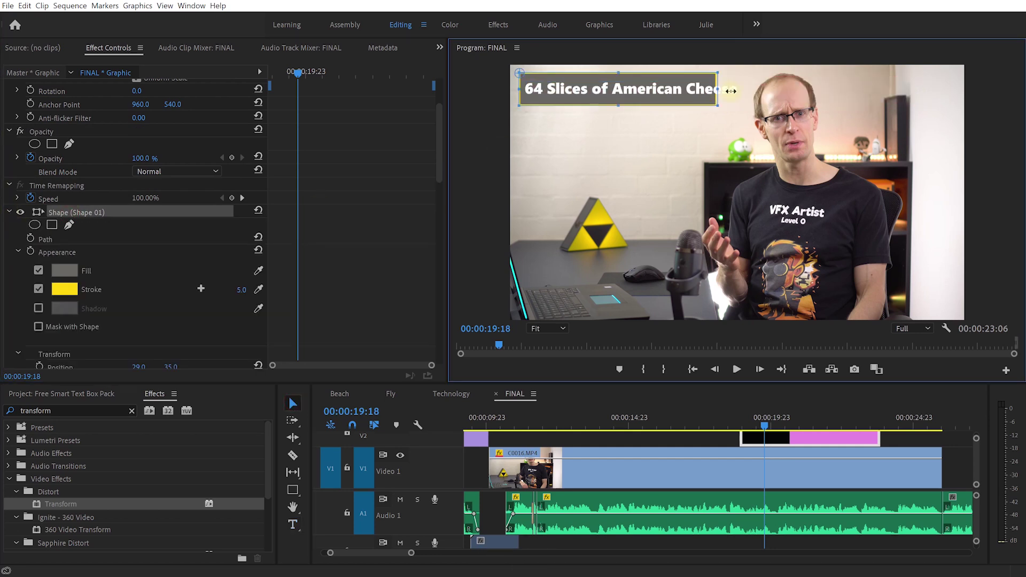
{"action": "left_click_drag", "start_coordinate": [765, 426], "coordinate": [739, 426]}
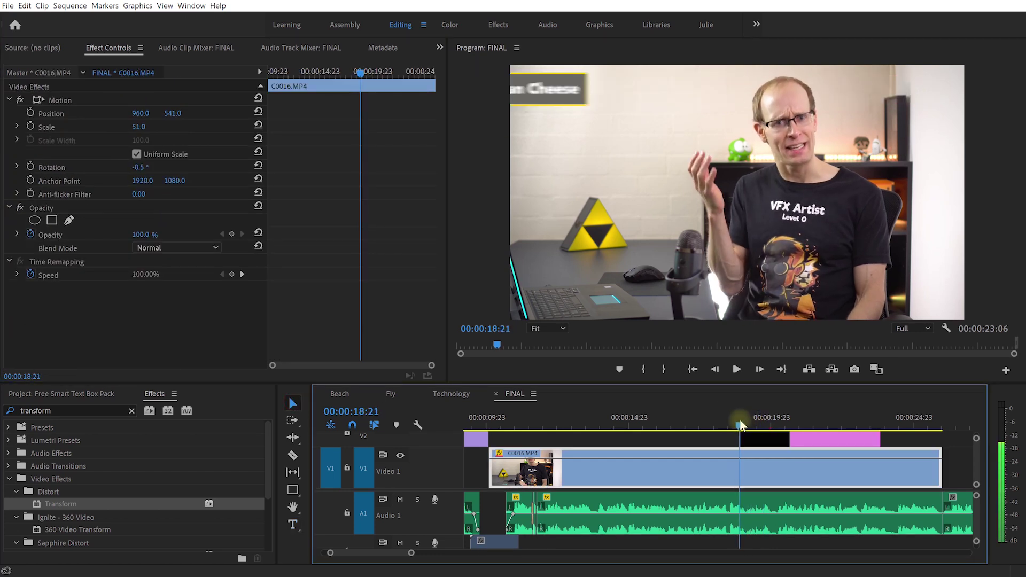
{"action": "left_click_drag", "start_coordinate": [65, 303], "coordinate": [66, 313]}
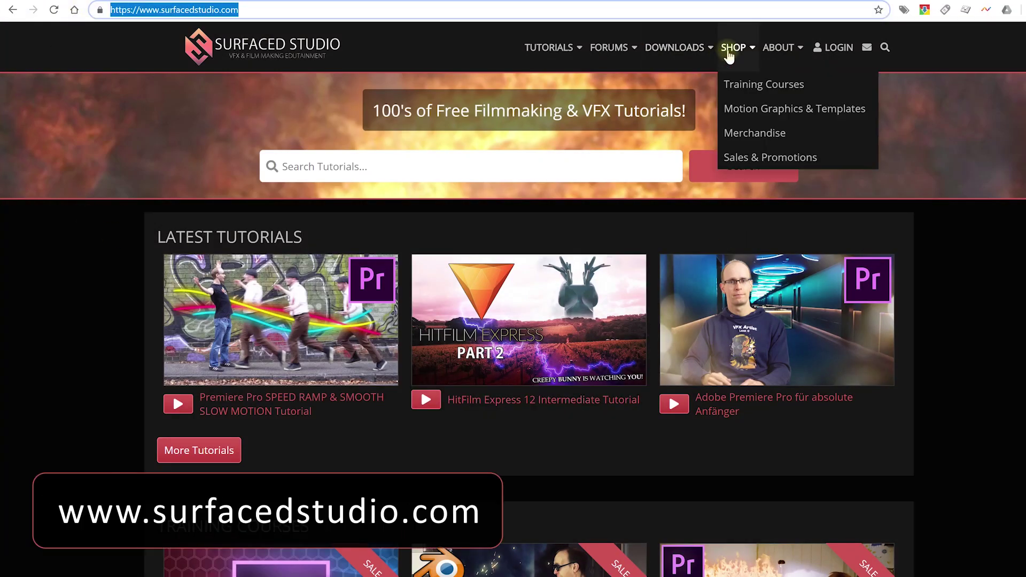
- Open the Animated Smart Text Boxes product from the shop and start checkout for the free pack
{"action": "left_click", "coordinate": [729, 51]}
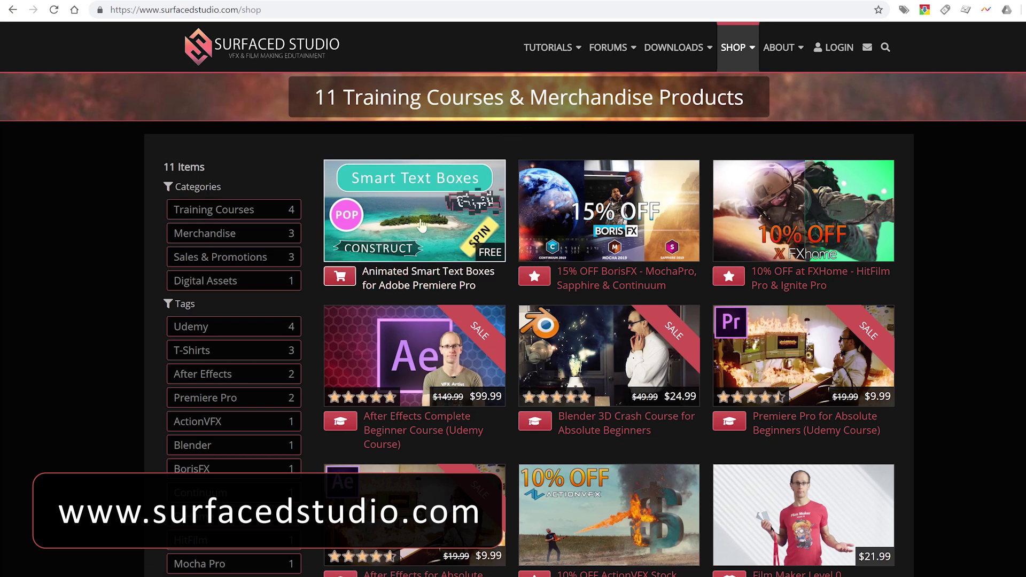
{"action": "left_click", "coordinate": [424, 215]}
{"action": "left_click", "coordinate": [427, 222]}
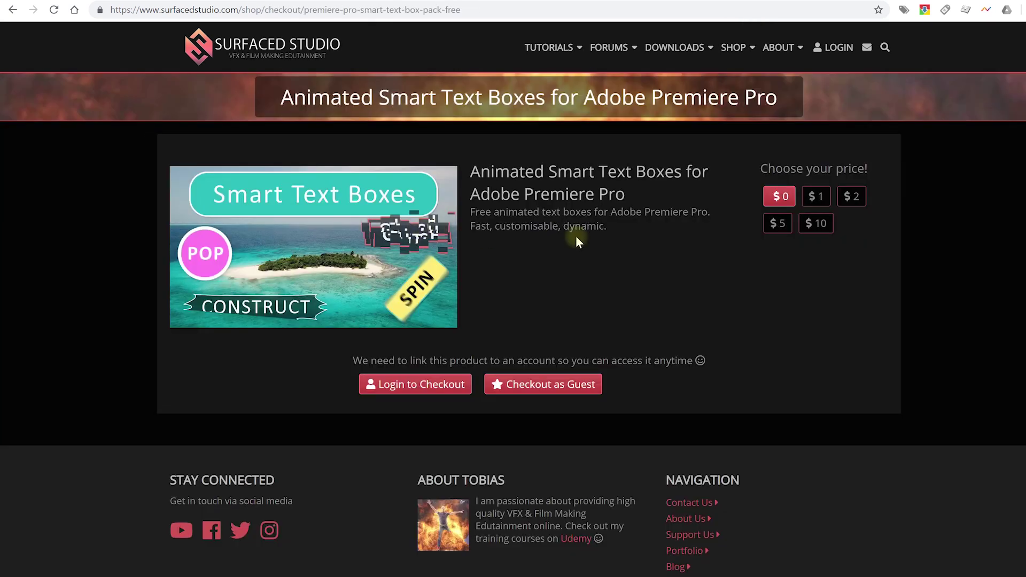
- Attempt guest checkout, note it is unavailable, and go to the login page
{"action": "left_click", "coordinate": [556, 384]}
{"action": "left_click_drag", "start_coordinate": [486, 378], "coordinate": [696, 384]}
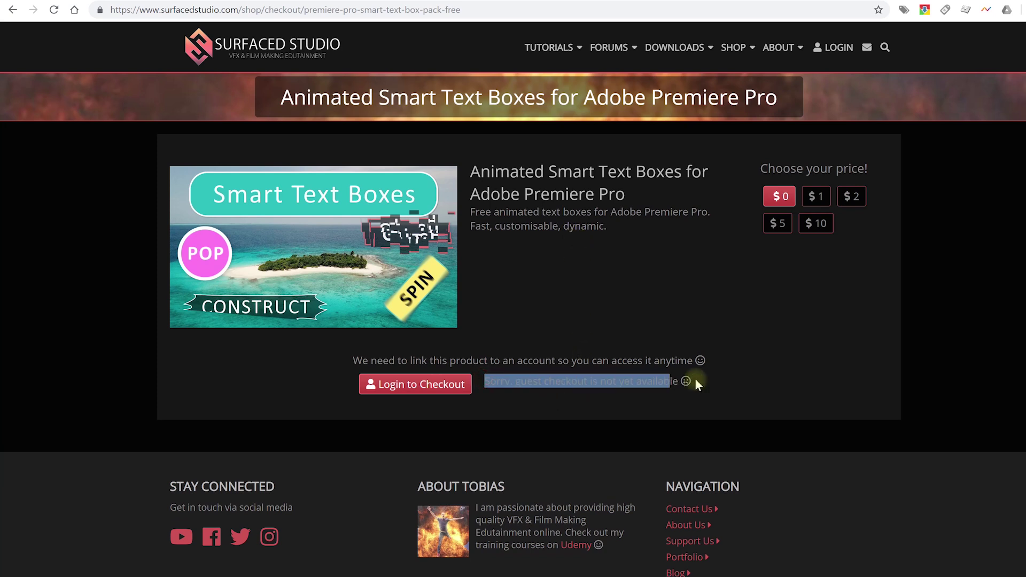
{"action": "left_click", "coordinate": [442, 387]}
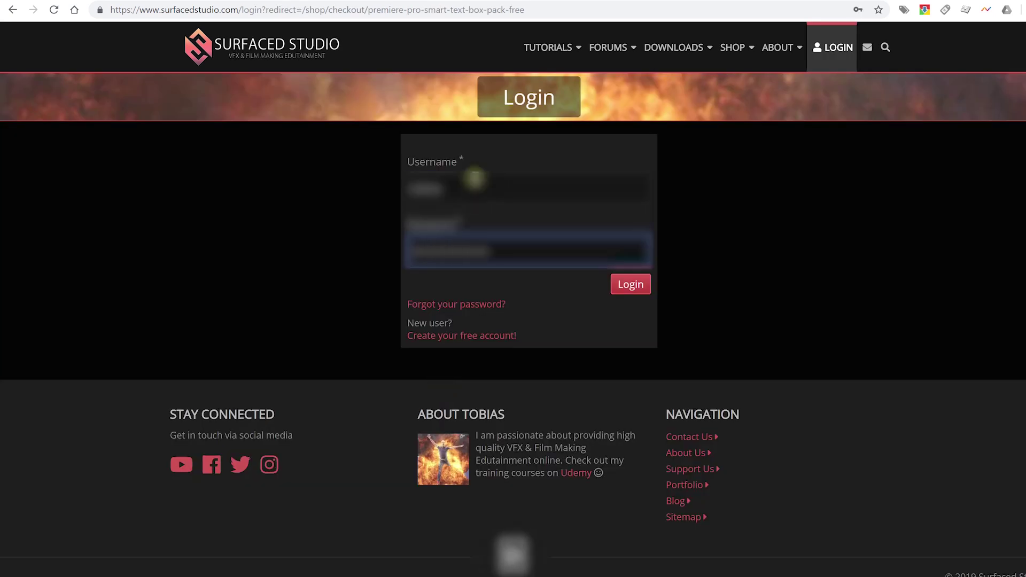
- Log in to the site and try the $1 and $10 price options
{"action": "left_click", "coordinate": [473, 317]}
{"action": "left_click", "coordinate": [628, 359]}
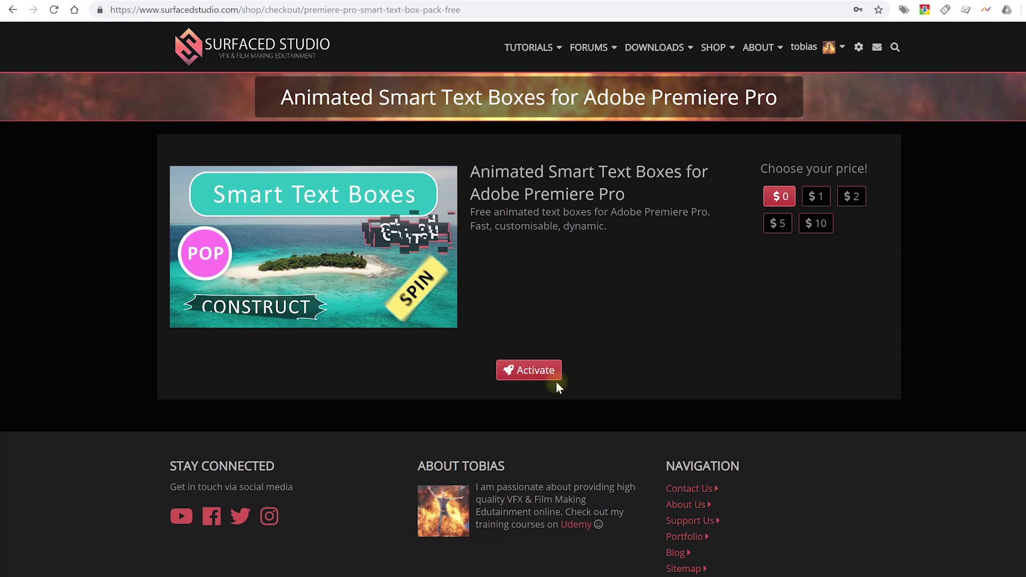
{"action": "left_click", "coordinate": [818, 203]}
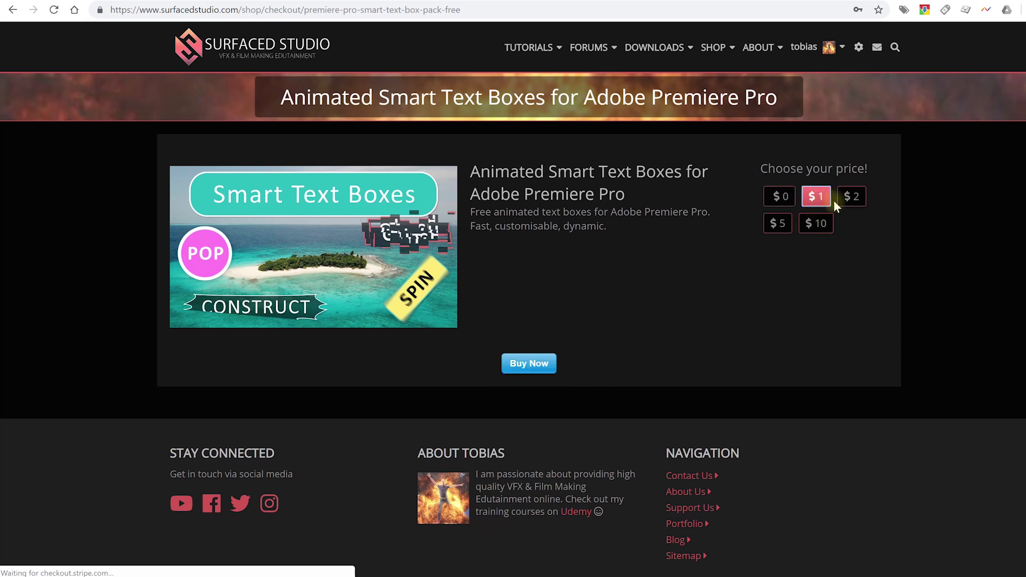
{"action": "left_click", "coordinate": [820, 229]}
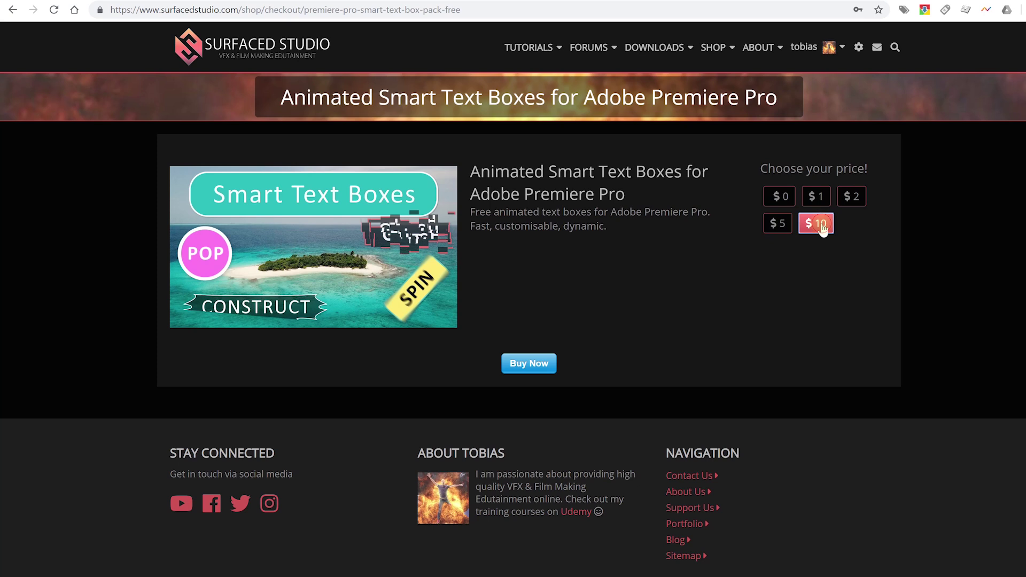
- Activate the pack at $0 and download the Motion Graphics Templates zip from Downloads
{"action": "left_click", "coordinate": [780, 198]}
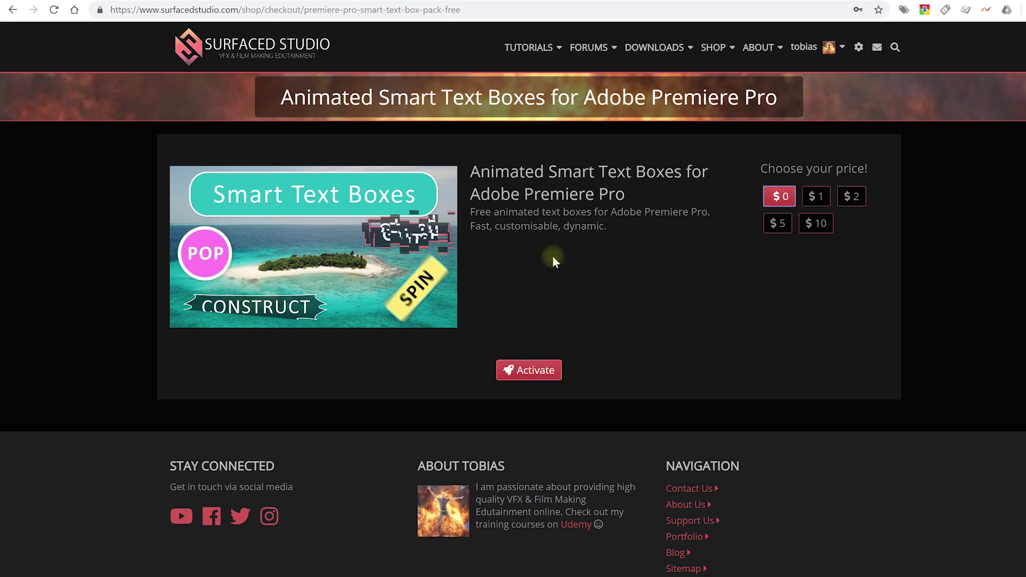
{"action": "left_click", "coordinate": [532, 377]}
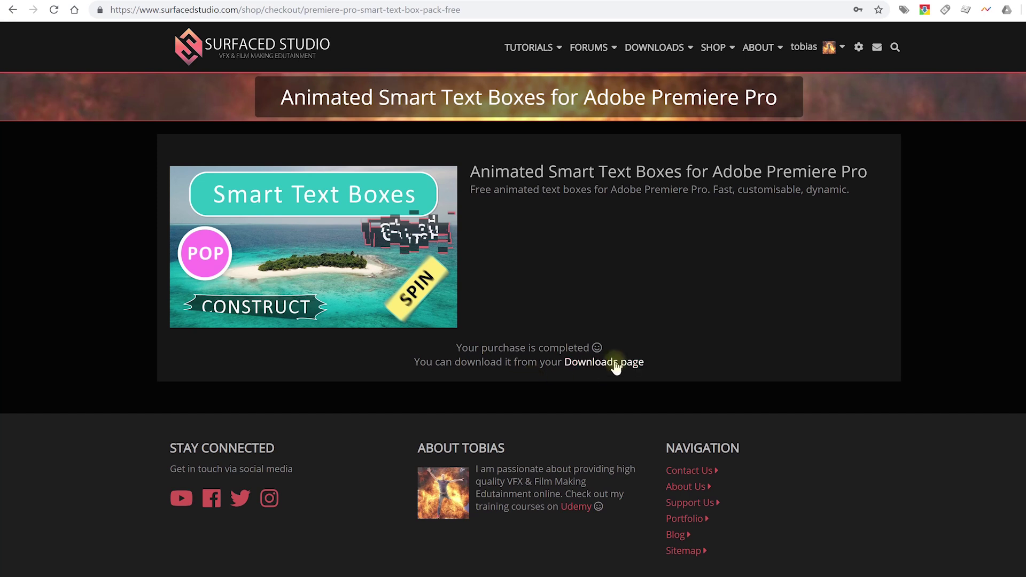
{"action": "left_click", "coordinate": [617, 364]}
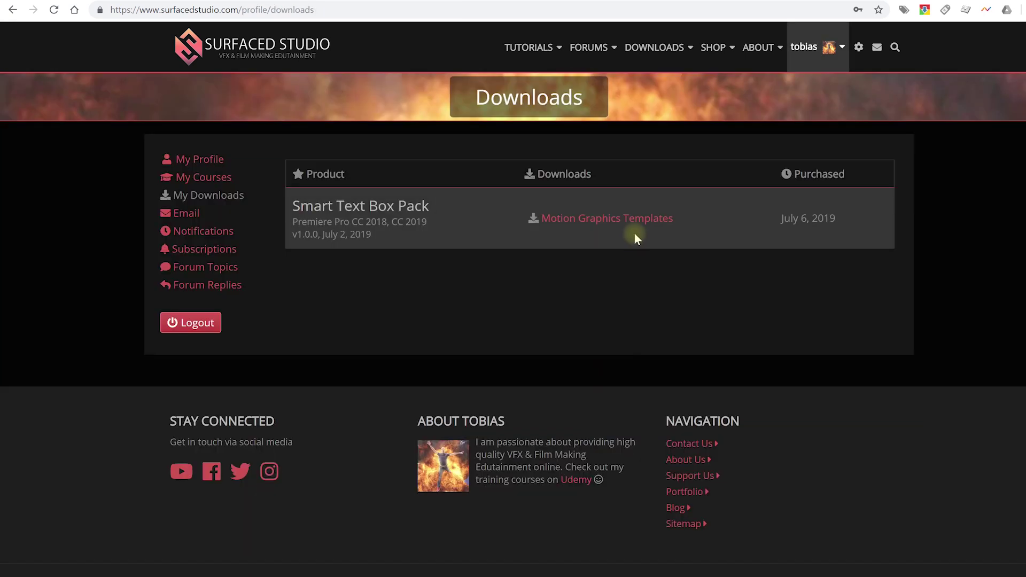
{"action": "left_click", "coordinate": [634, 221]}
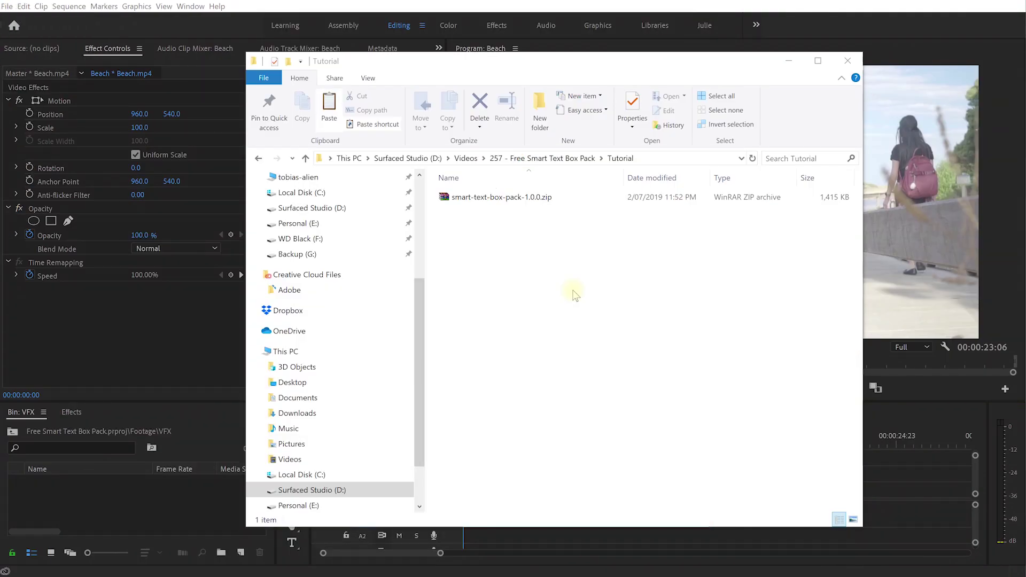
- Extract smart-text-box-pack into Tutorial and view the ten CC 2018 templates
{"action": "left_click", "coordinate": [484, 198]}
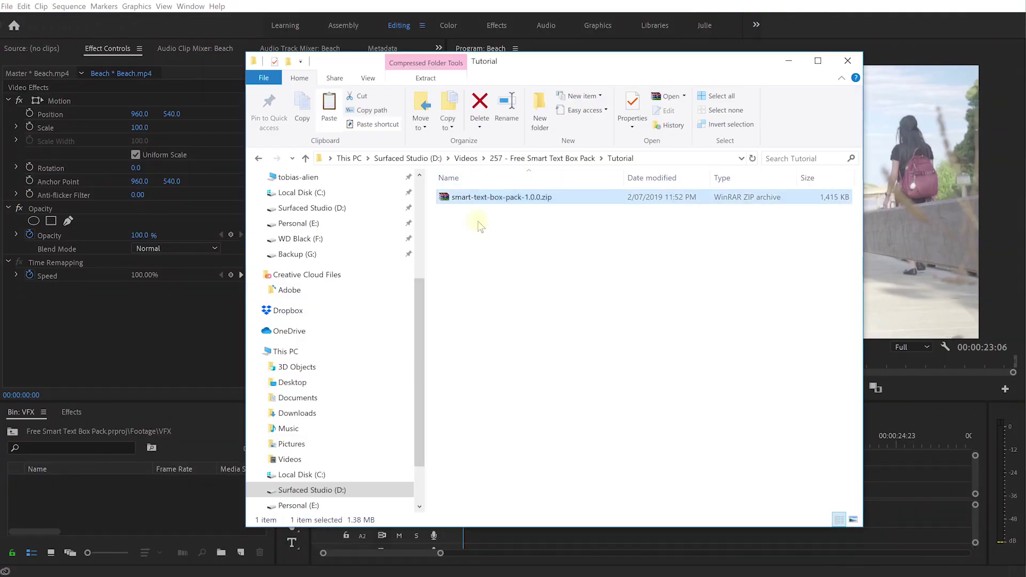
{"action": "right_click", "coordinate": [481, 193]}
{"action": "left_click", "coordinate": [545, 247]}
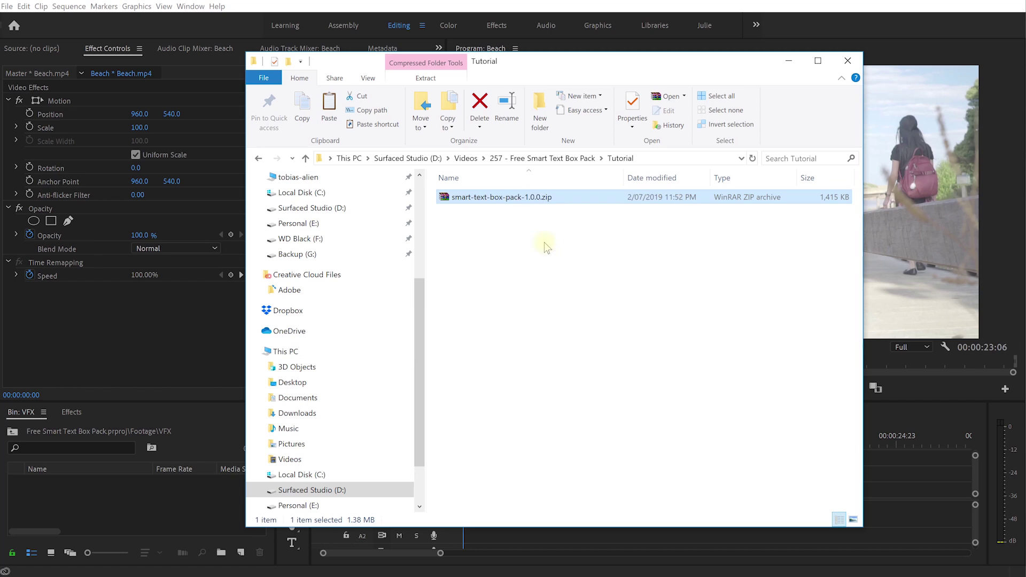
{"action": "left_click", "coordinate": [473, 198]}
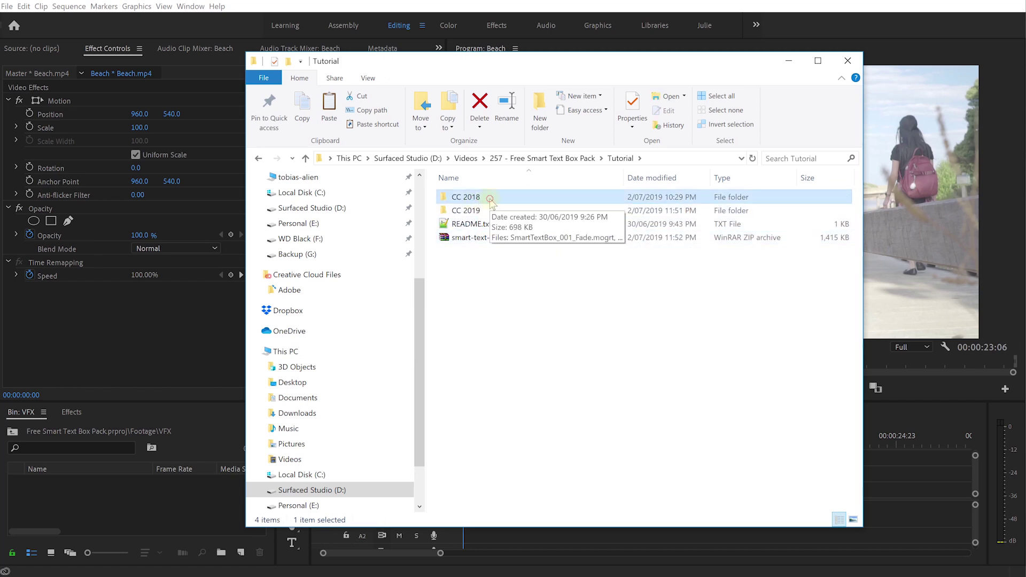
{"action": "double_click", "coordinate": [490, 198]}
{"action": "left_click_drag", "start_coordinate": [487, 384], "coordinate": [577, 189]}
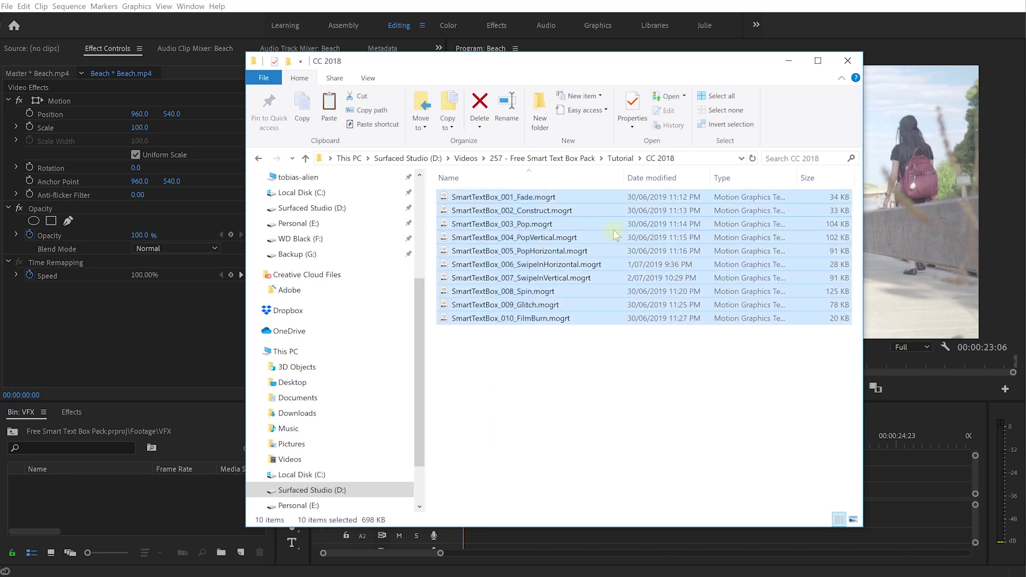
{"action": "left_click", "coordinate": [618, 160]}
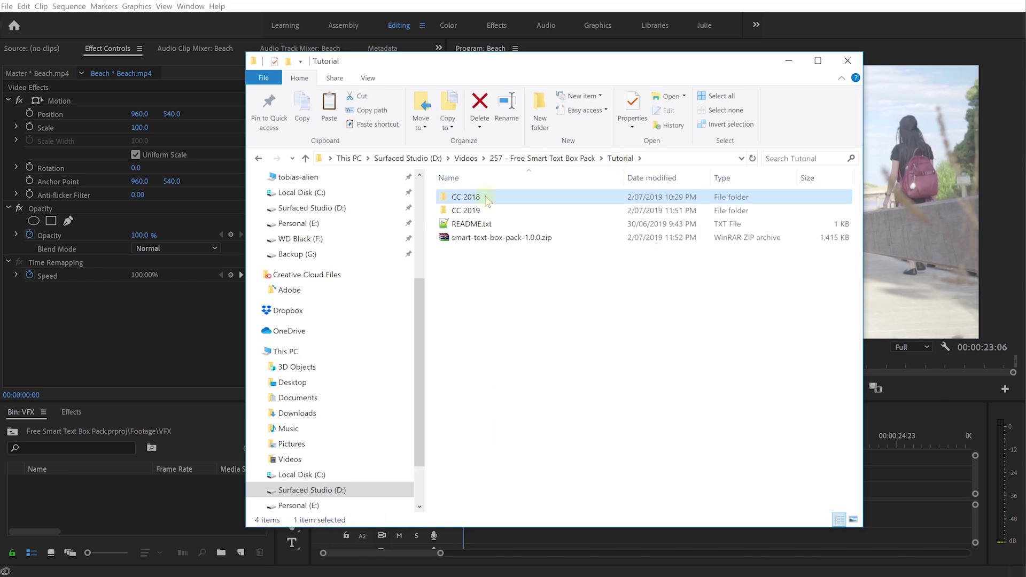
- View the ten CC 2019 templates, return to Tutorial, and switch back to Premiere
{"action": "left_click", "coordinate": [474, 213]}
{"action": "double_click", "coordinate": [474, 213]}
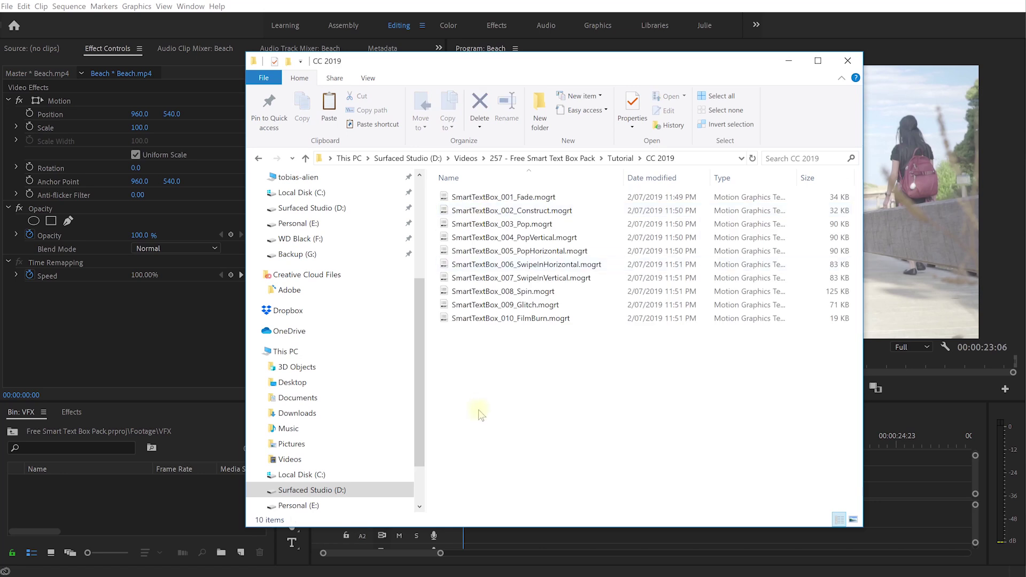
{"action": "left_click_drag", "start_coordinate": [477, 412], "coordinate": [568, 184]}
{"action": "left_click", "coordinate": [620, 161]}
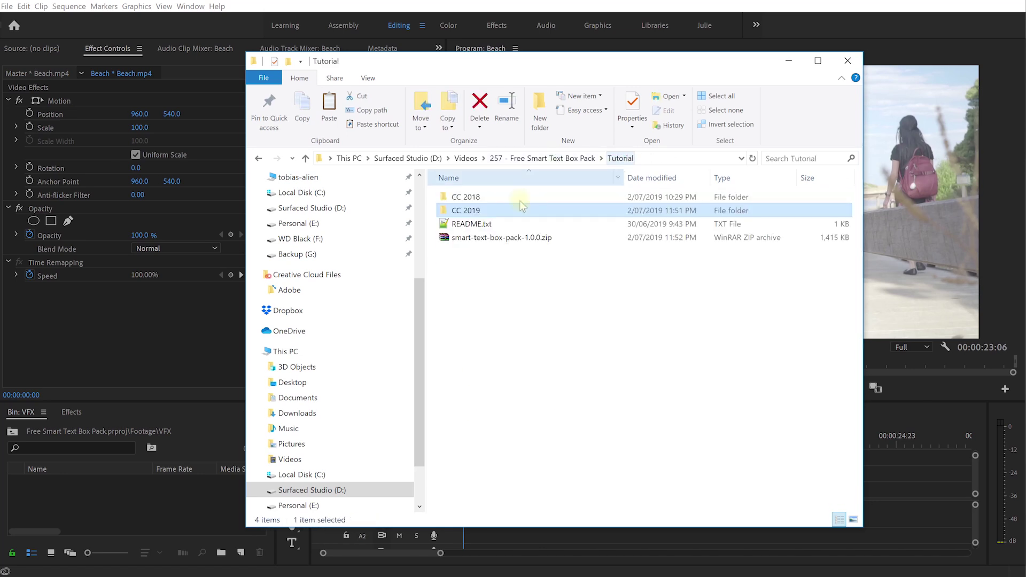
{"action": "left_click", "coordinate": [472, 214]}
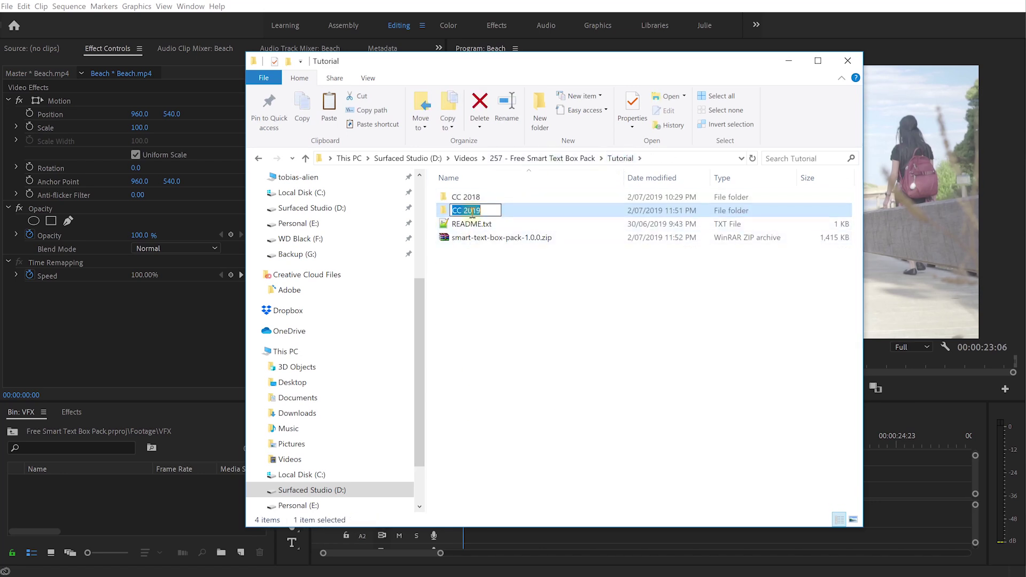
{"action": "left_click", "coordinate": [443, 211]}
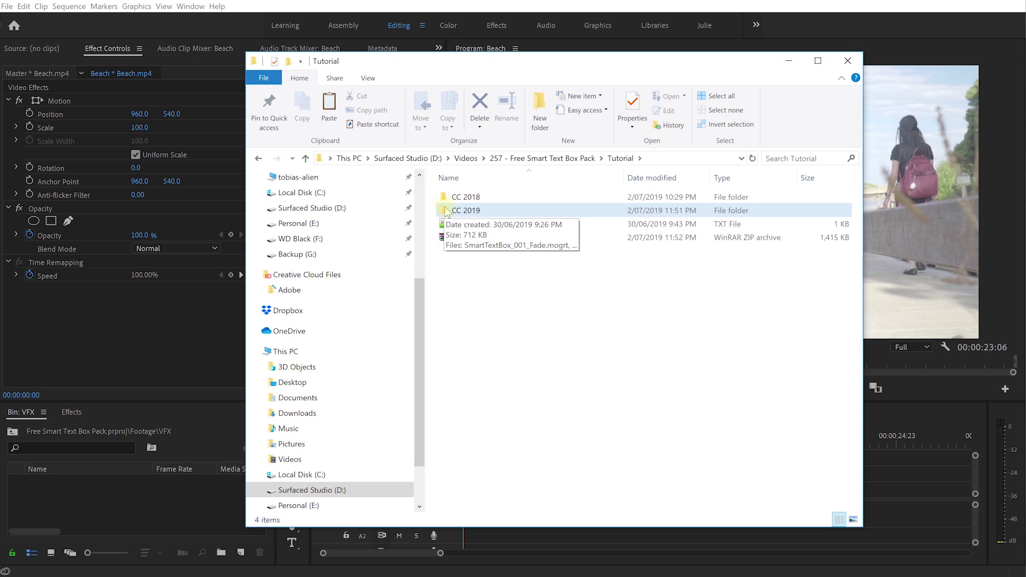
{"action": "left_click", "coordinate": [501, 199]}
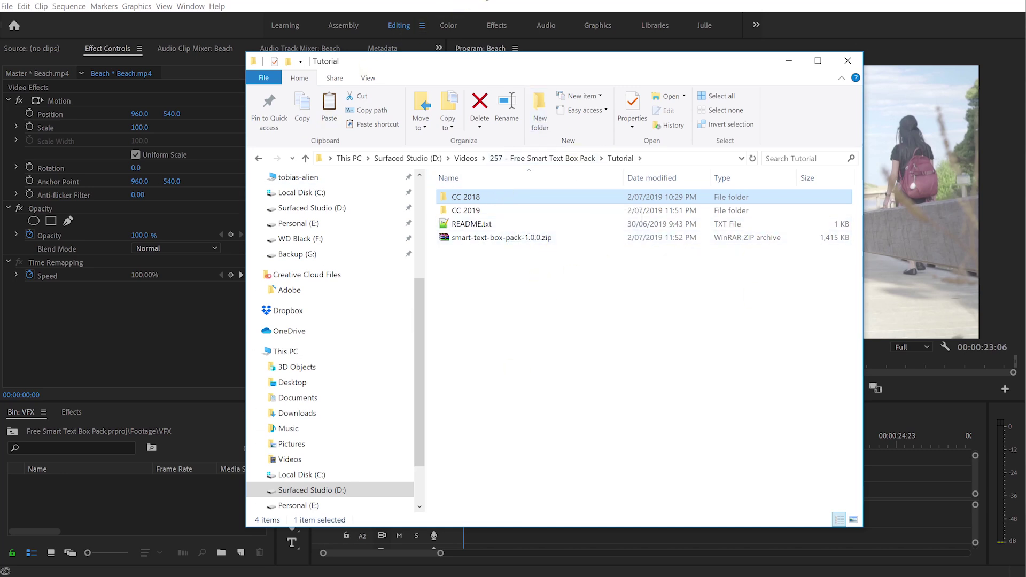
{"action": "key", "text": "alt+Tab"}
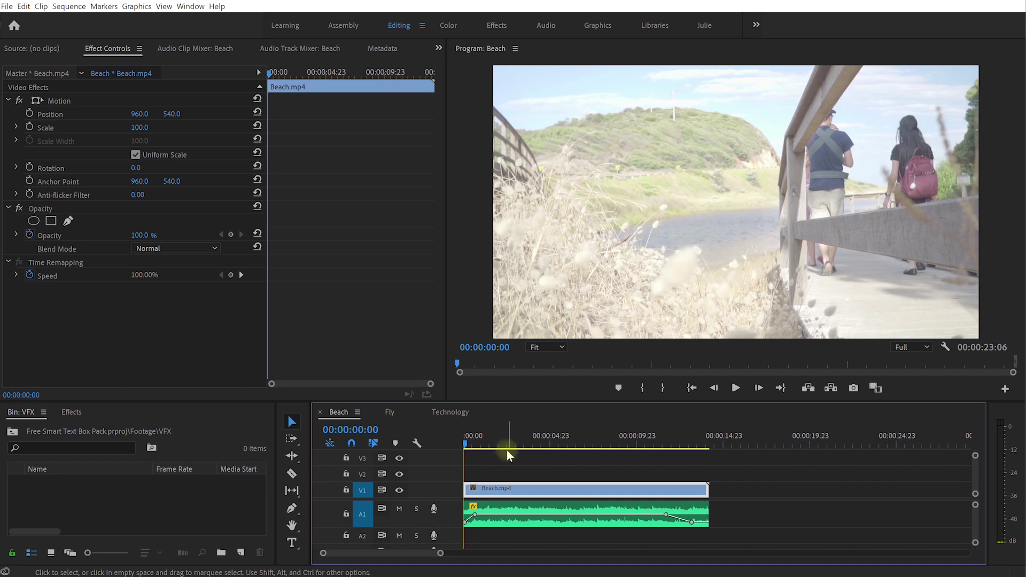
- Preview the Beach sequence, mute the A1 audio track, and return the playhead to the start
{"action": "key", "text": "space"}
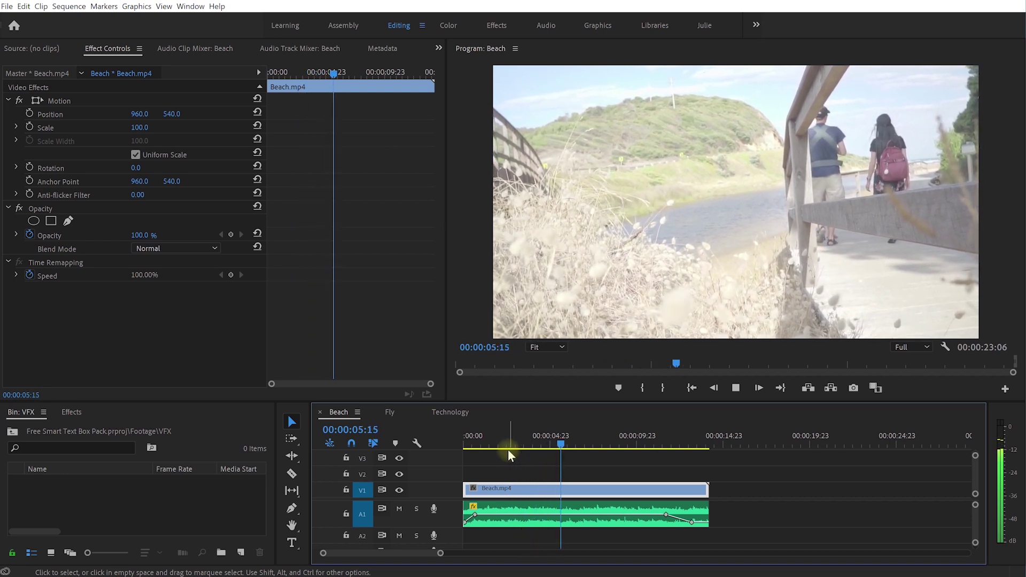
{"action": "key", "text": "space"}
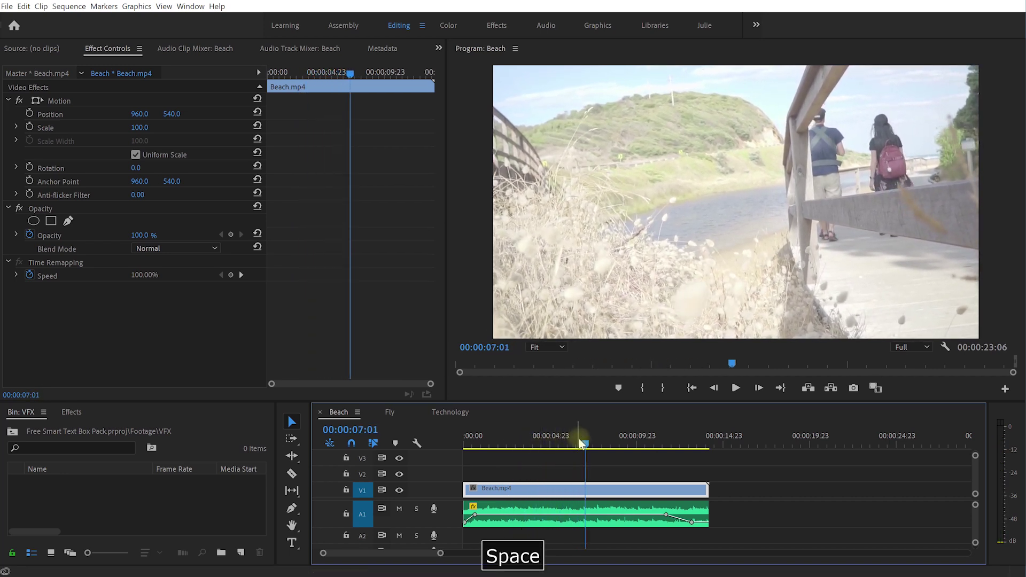
{"action": "left_click_drag", "start_coordinate": [585, 444], "coordinate": [527, 444]}
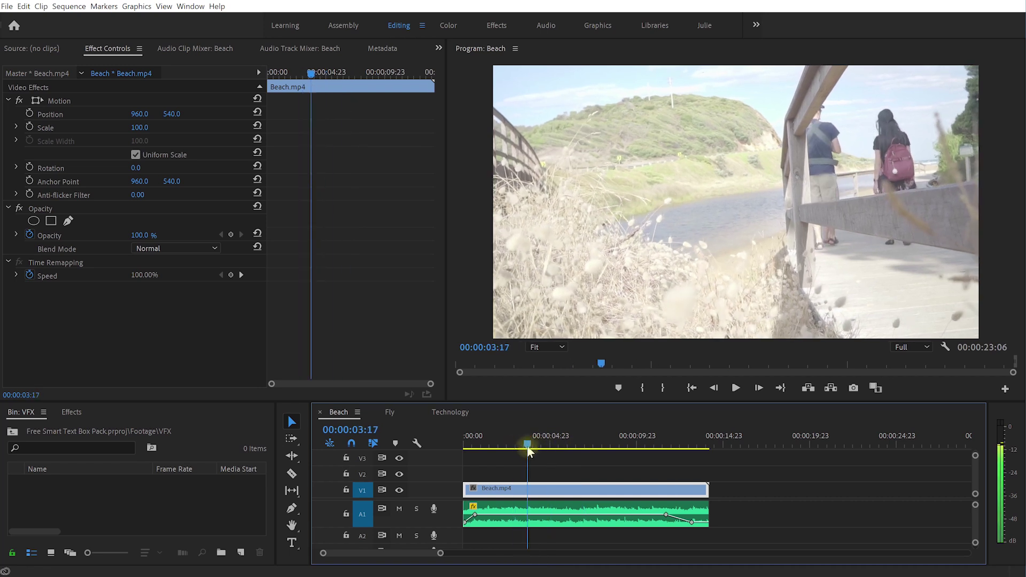
{"action": "left_click", "coordinate": [399, 508]}
{"action": "left_click", "coordinate": [524, 442]}
{"action": "left_click", "coordinate": [460, 444]}
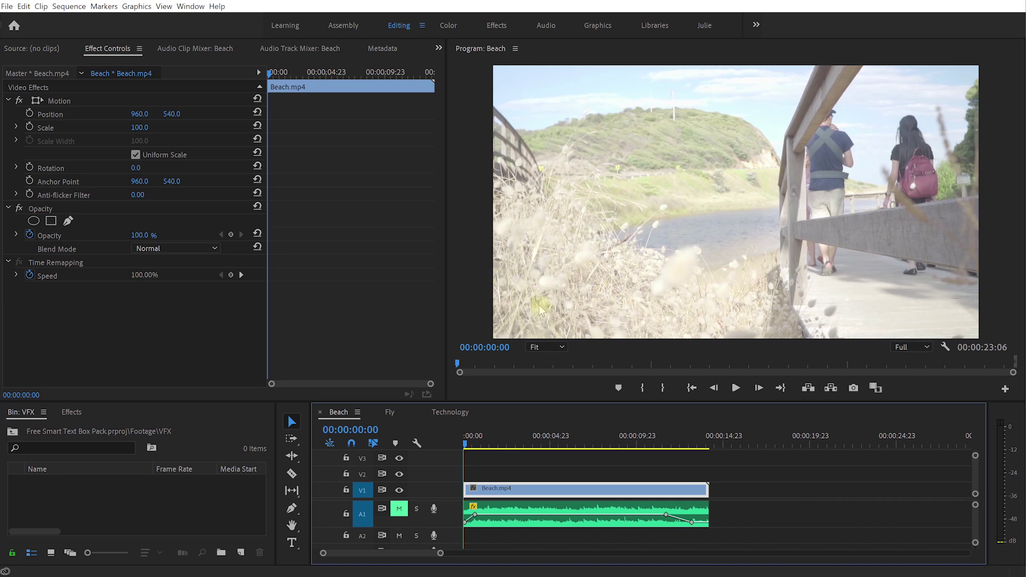
- Reopen the Tutorial window and select all ten CC 2019 templates
{"action": "left_click", "coordinate": [134, 565]}
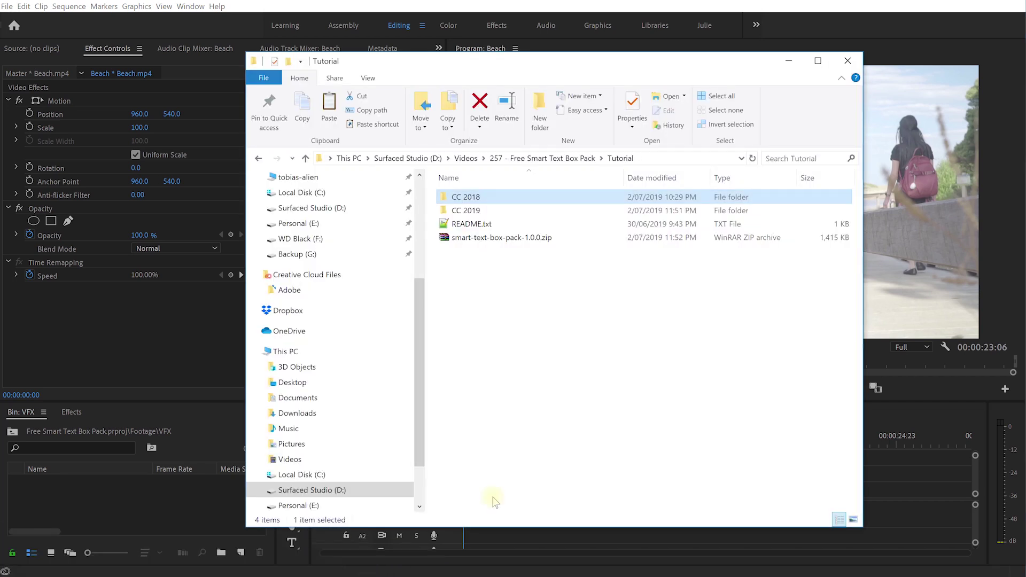
{"action": "double_click", "coordinate": [513, 210]}
{"action": "left_click_drag", "start_coordinate": [556, 398], "coordinate": [454, 192]}
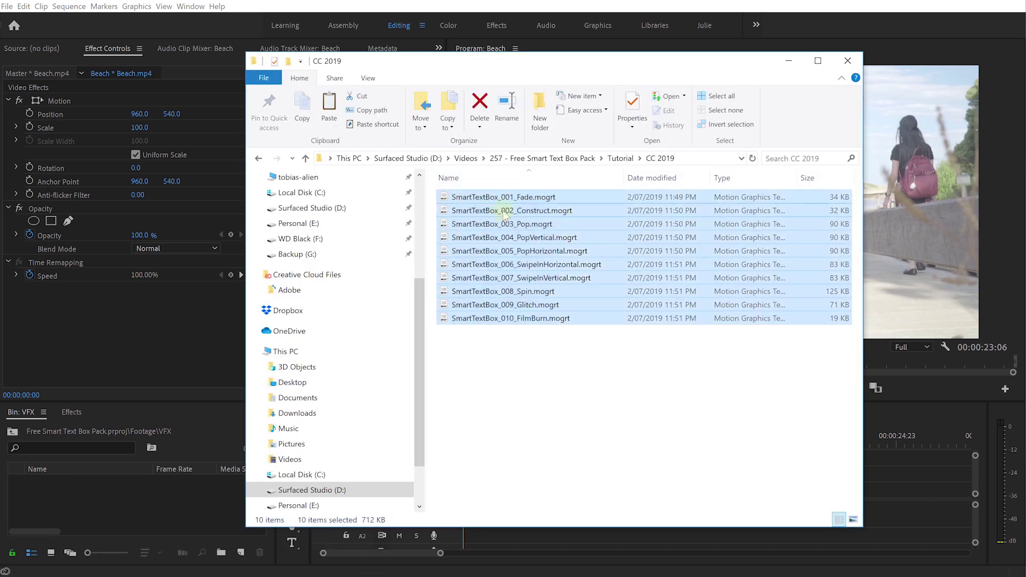
- Open a floating Essential Graphics panel in Premiere and bring the CC 2019 folder window back beside it
{"action": "left_click_drag", "start_coordinate": [406, 60], "coordinate": [477, 79]}
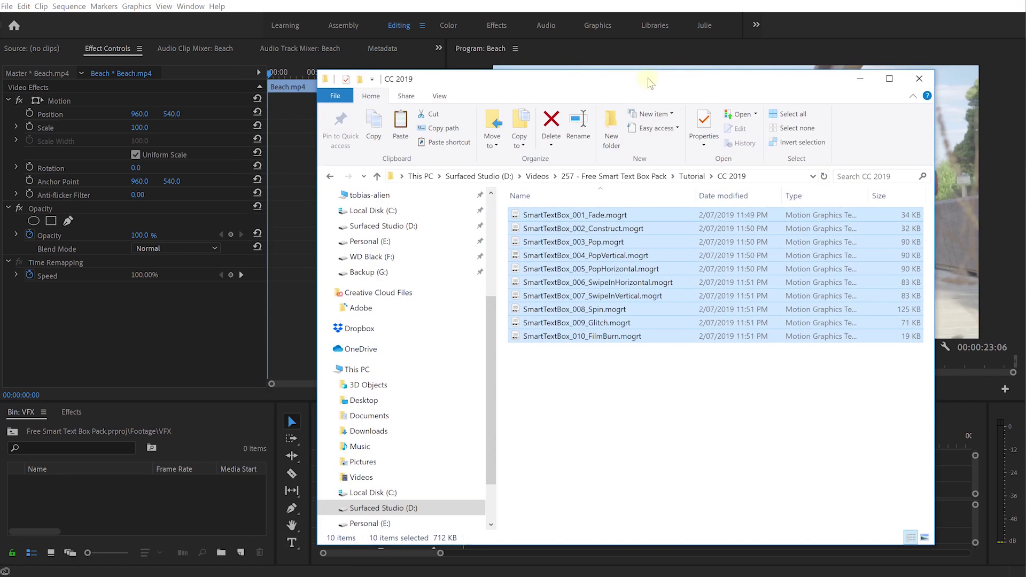
{"action": "left_click", "coordinate": [323, 18]}
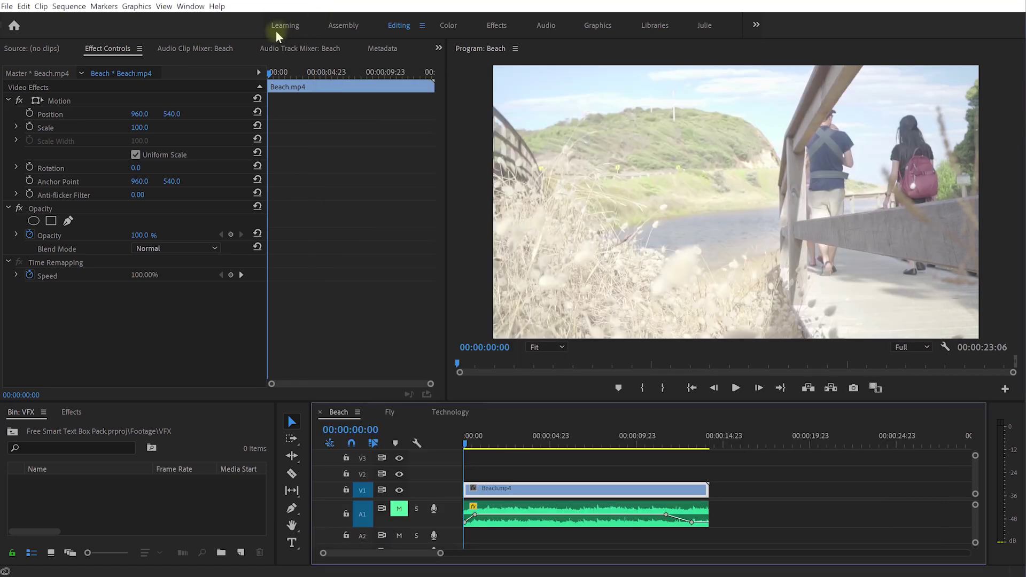
{"action": "left_click", "coordinate": [191, 7]}
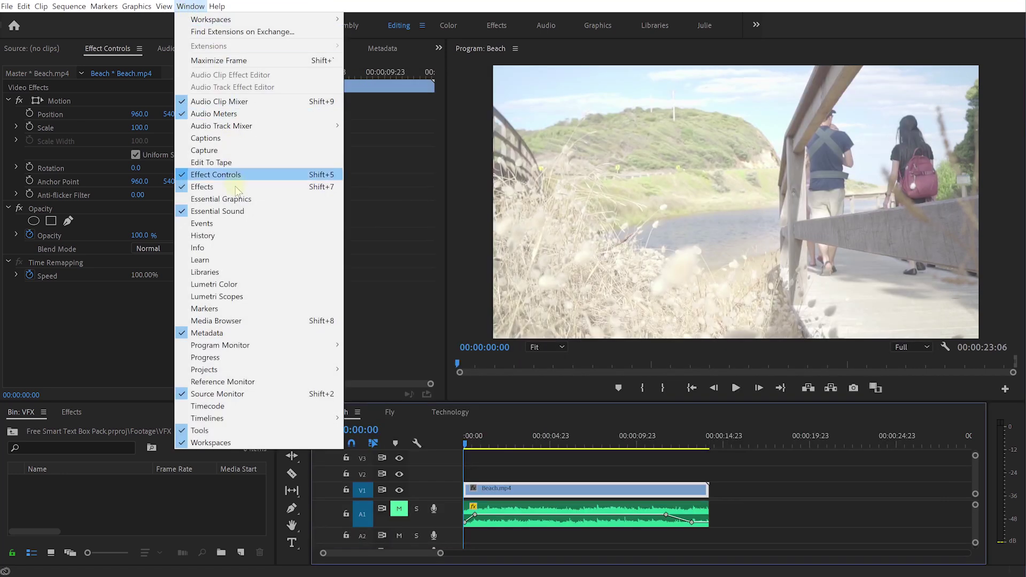
{"action": "left_click", "coordinate": [265, 201]}
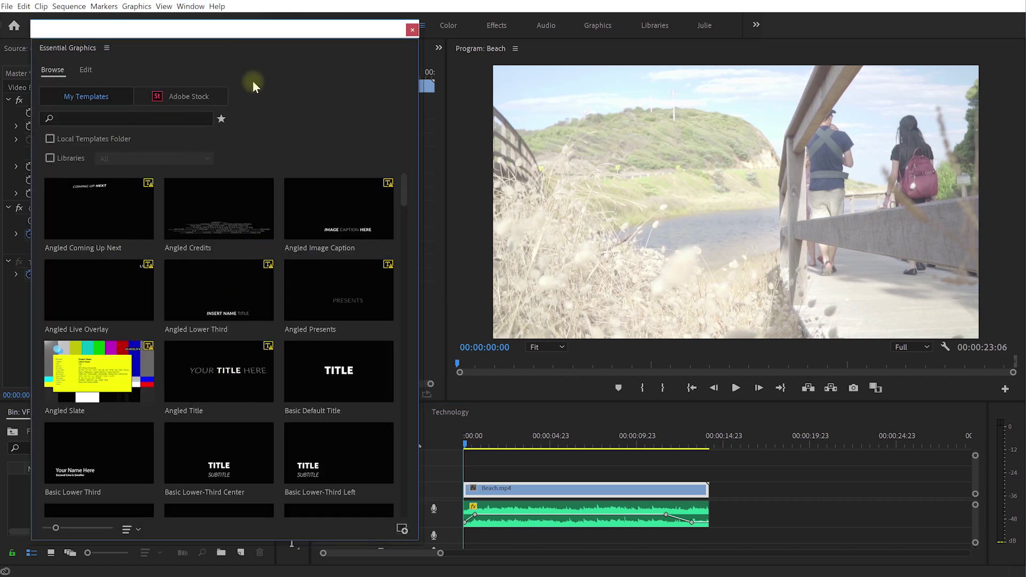
{"action": "left_click_drag", "start_coordinate": [240, 31], "coordinate": [233, 33]}
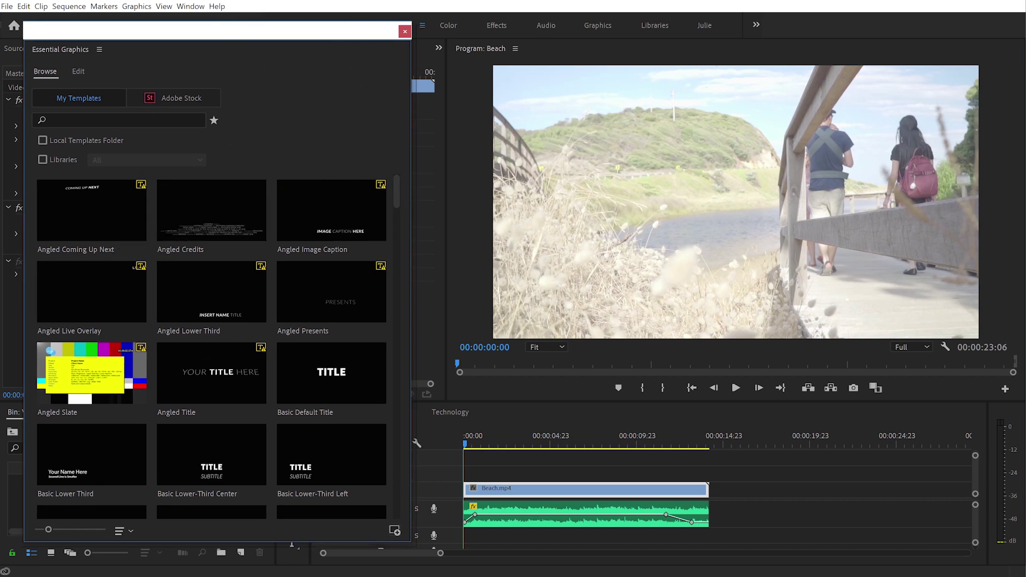
{"action": "key", "text": "super+2"}
{"action": "left_click", "coordinate": [350, 564]}
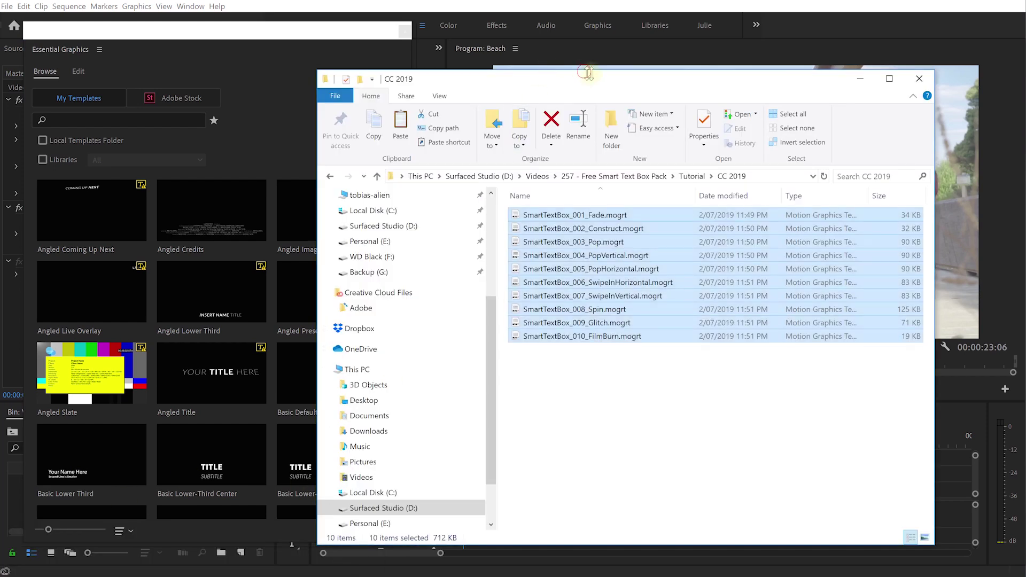
- Position the CC 2019 window beside the panel and select all ten .mogrt templates
{"action": "left_click_drag", "start_coordinate": [592, 68], "coordinate": [696, 69]}
{"action": "left_click", "coordinate": [750, 446]}
{"action": "left_click_drag", "start_coordinate": [650, 428], "coordinate": [227, 265]}
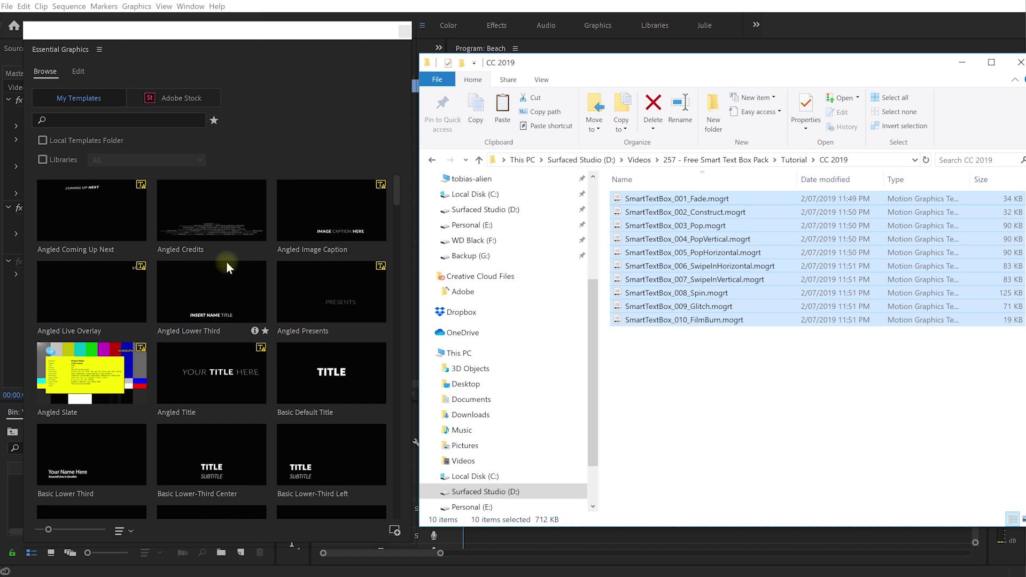
- Search Essential Graphics for 'smart' and select SmartTextBox_001_Fade
{"action": "left_click", "coordinate": [64, 120]}
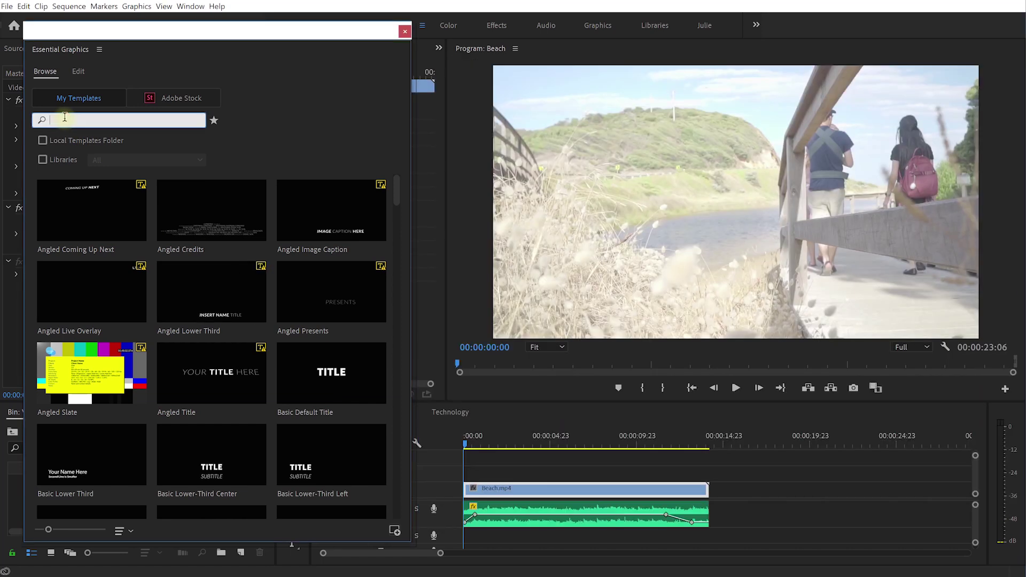
{"action": "type", "text": "smart"}
{"action": "key", "text": "Return"}
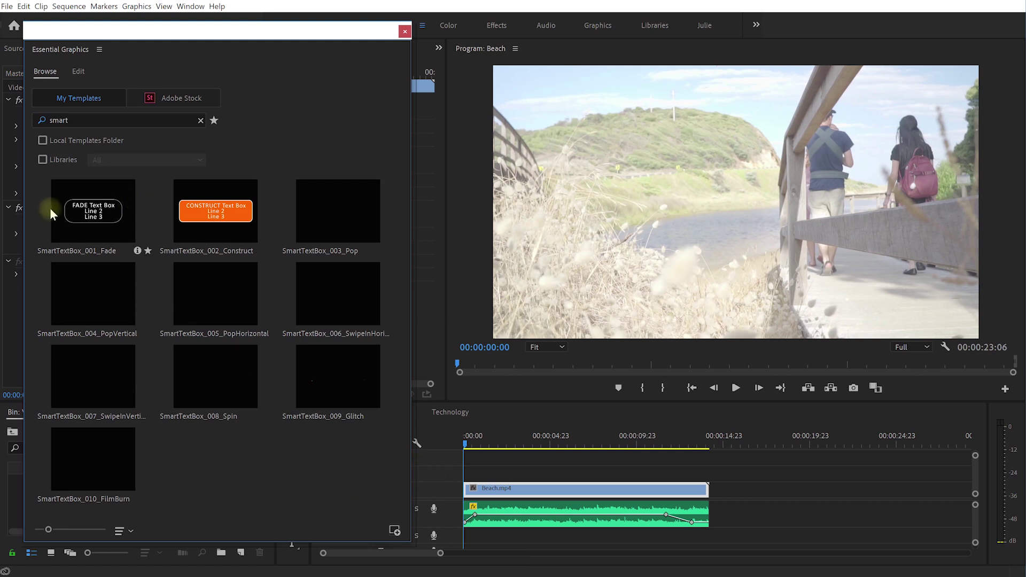
{"action": "left_click", "coordinate": [90, 216]}
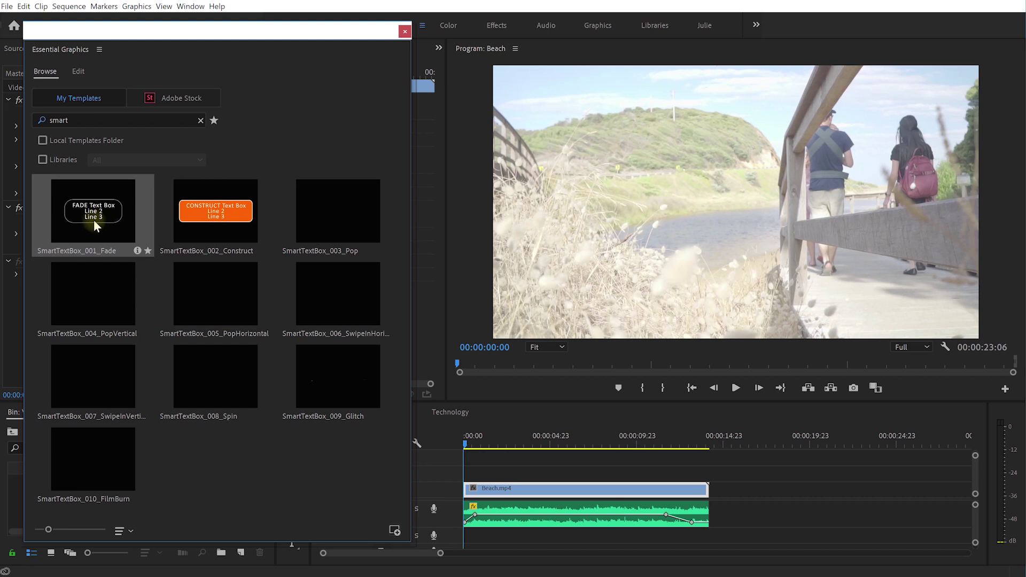
- Place SmartTextBox_001_Fade above Beach.mp4, preview it, and select the clip for editing
{"action": "left_click_drag", "start_coordinate": [97, 216], "coordinate": [466, 477]}
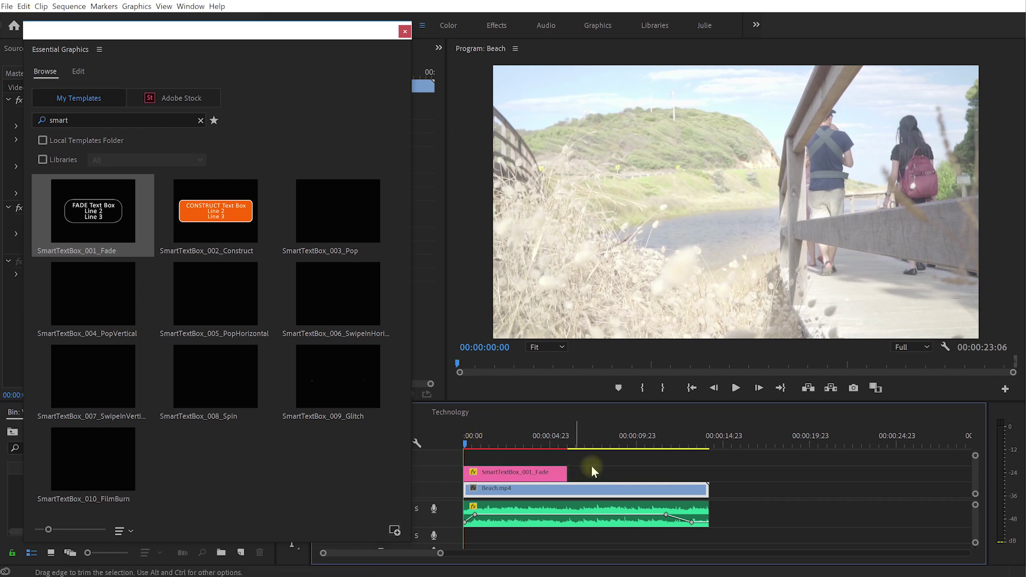
{"action": "key", "text": "space"}
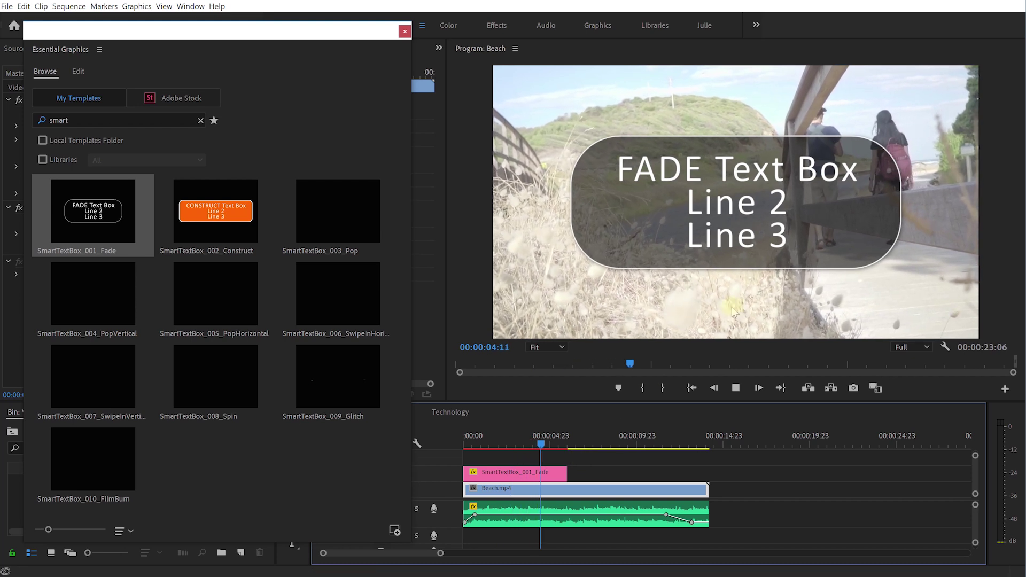
{"action": "key", "text": "space"}
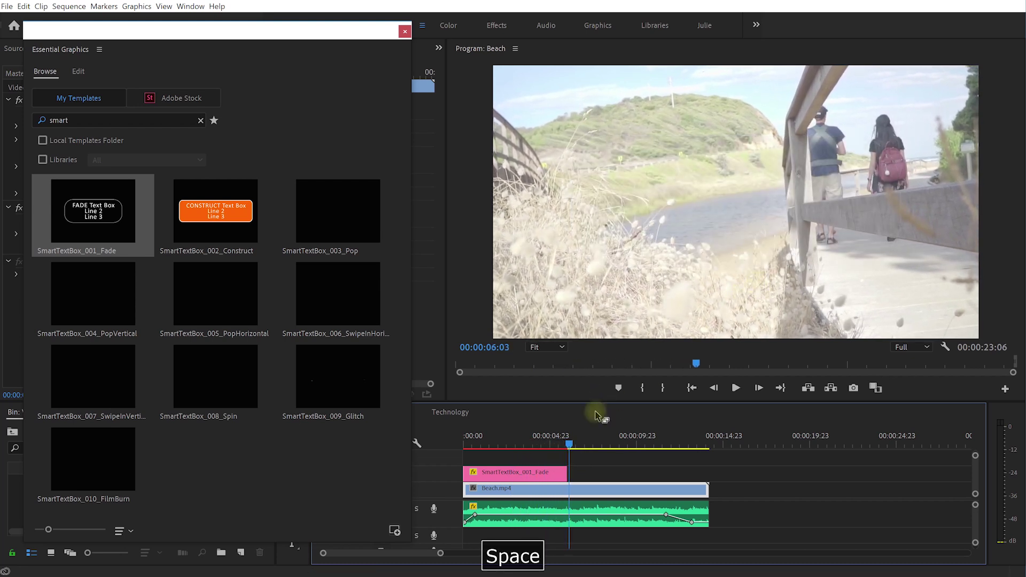
{"action": "left_click_drag", "start_coordinate": [557, 442], "coordinate": [504, 453]}
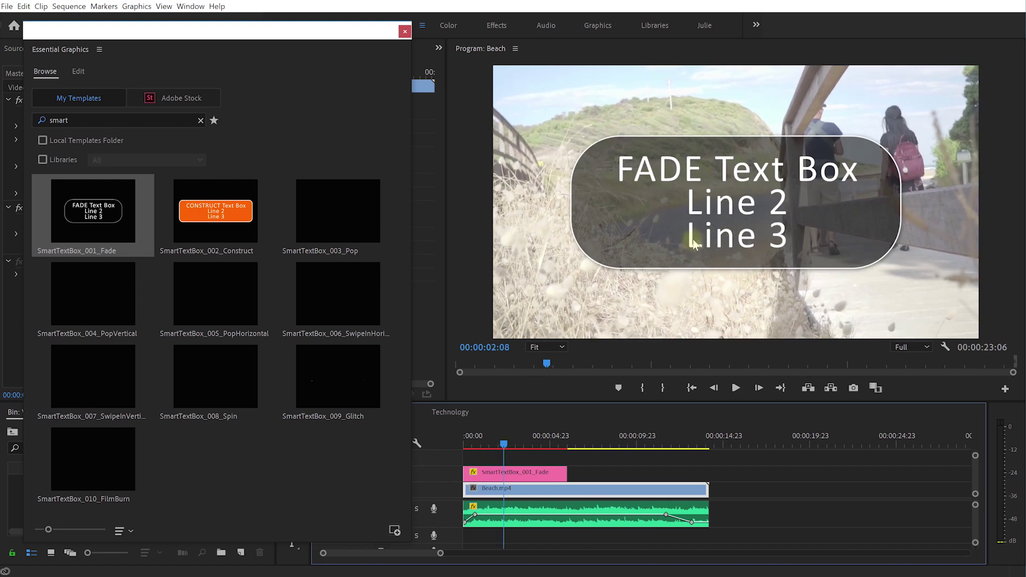
{"action": "left_click", "coordinate": [508, 474]}
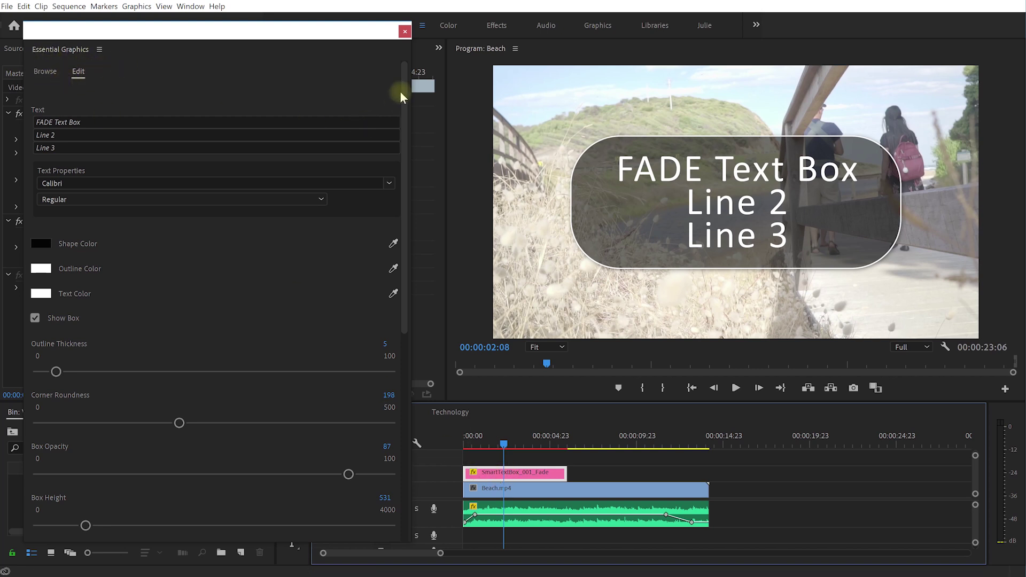
- Clear Line 2 and Line 3 and replace 'FADE Text Box' with 'At the beach'
{"action": "mouse_move", "coordinate": [403, 85]}
{"action": "left_mouse_down"}
{"action": "mouse_move", "coordinate": [380, 333]}
{"action": "mouse_move", "coordinate": [387, 119]}
{"action": "mouse_move", "coordinate": [404, 97]}
{"action": "left_mouse_up"}
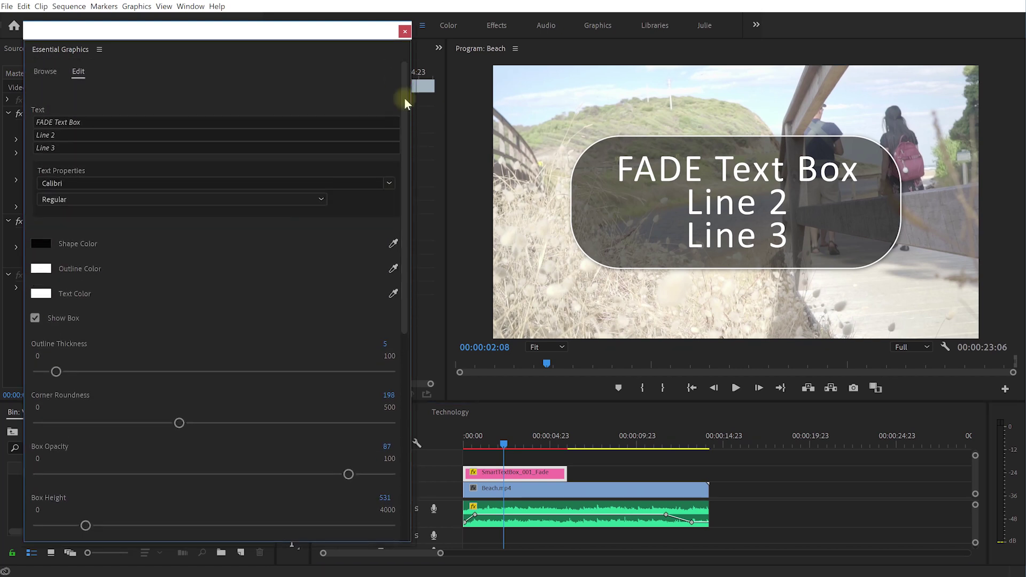
{"action": "left_click", "coordinate": [85, 135]}
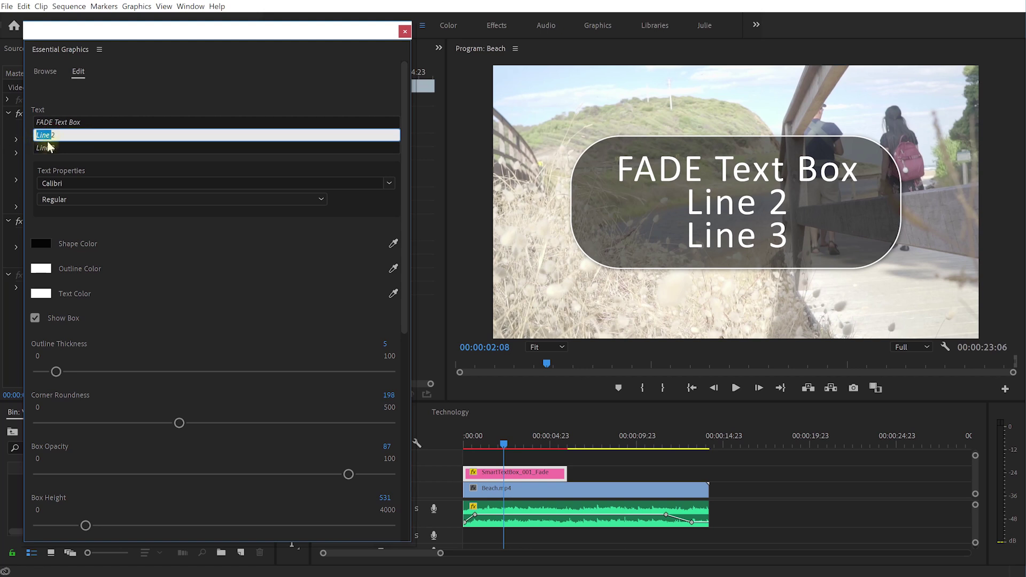
{"action": "key", "text": "BackSpace"}
{"action": "left_click", "coordinate": [60, 149]}
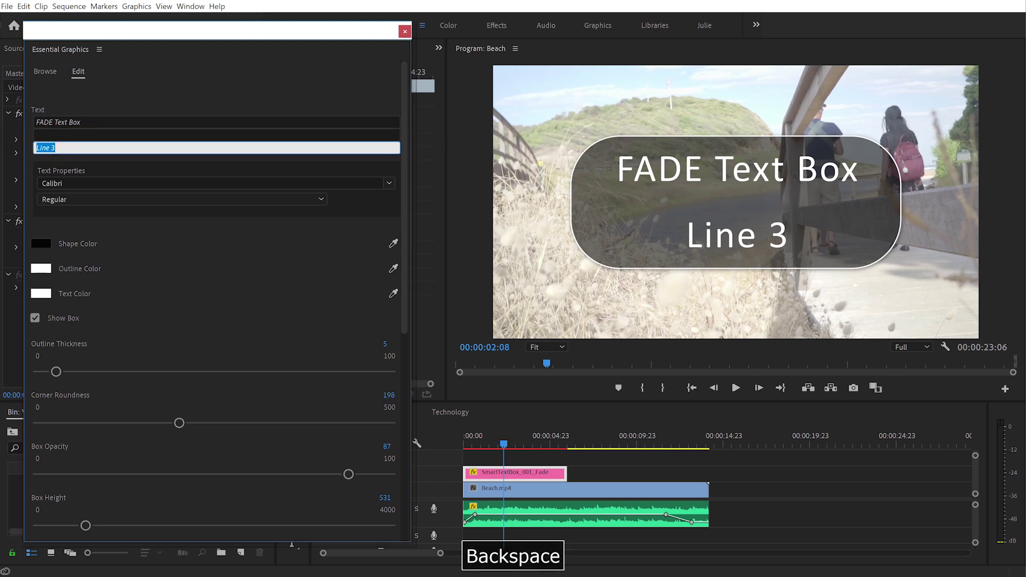
{"action": "key", "text": "BackSpace"}
{"action": "left_click", "coordinate": [128, 123]}
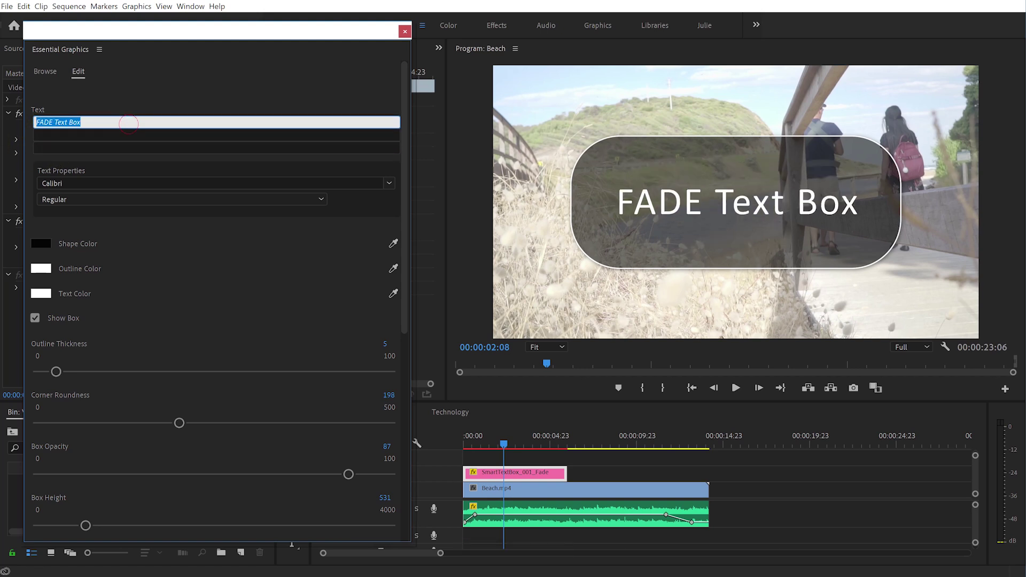
{"action": "type", "text": "At the beach"}
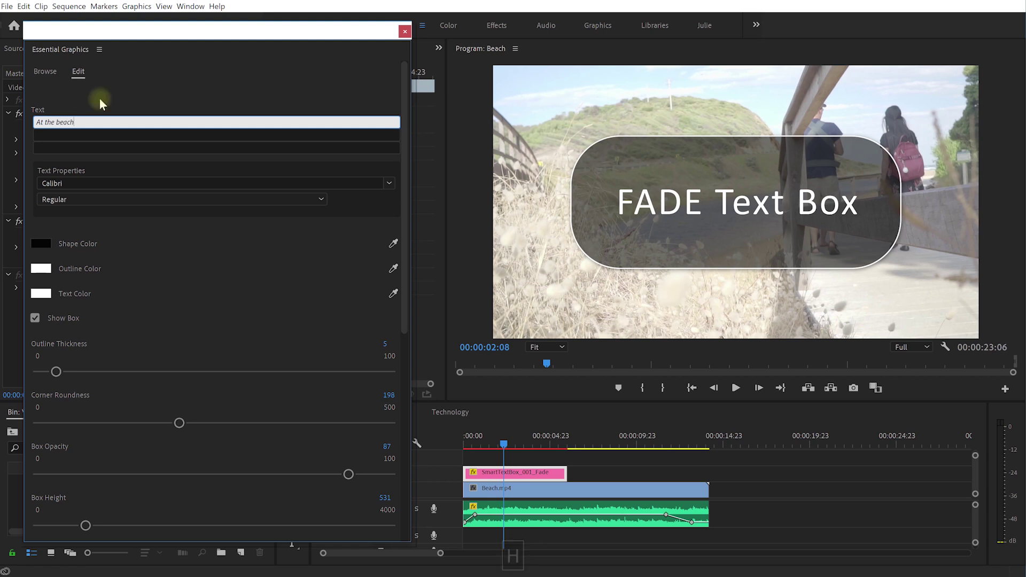
{"action": "left_click", "coordinate": [142, 82]}
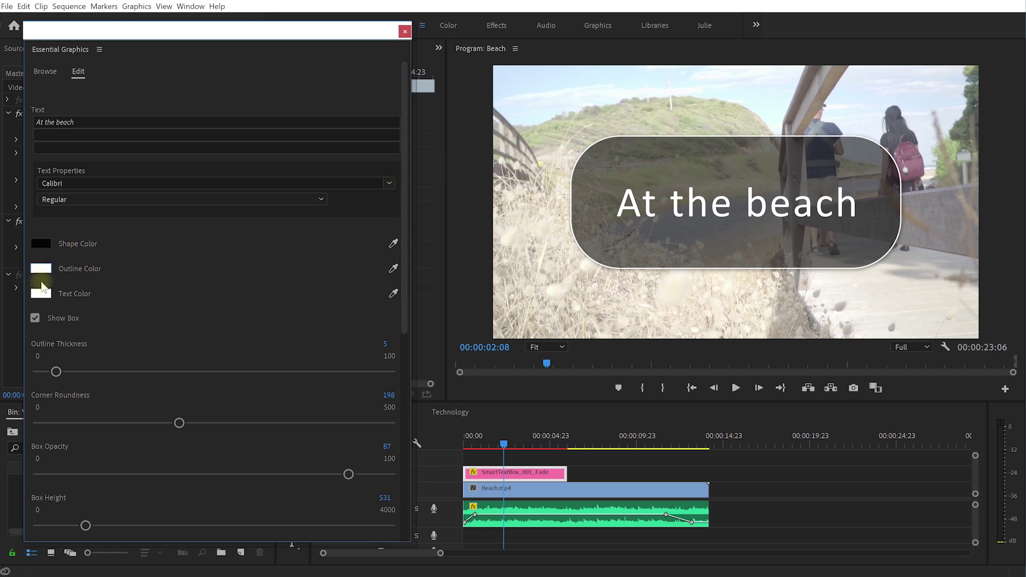
- Keep Show Box on and set outline thickness to 6 and corner roundness to 133
{"action": "left_click", "coordinate": [35, 319]}
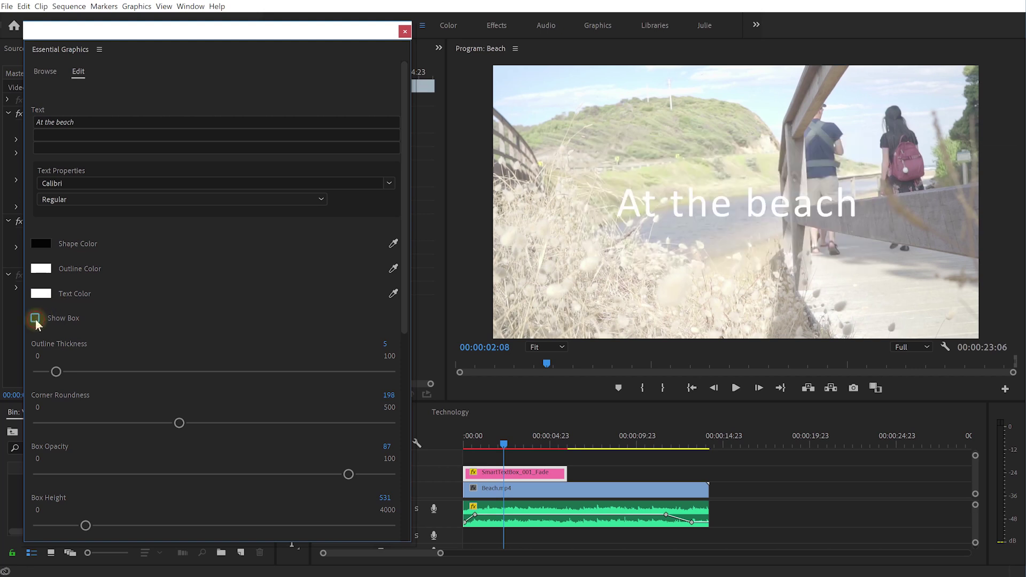
{"action": "left_click", "coordinate": [36, 319]}
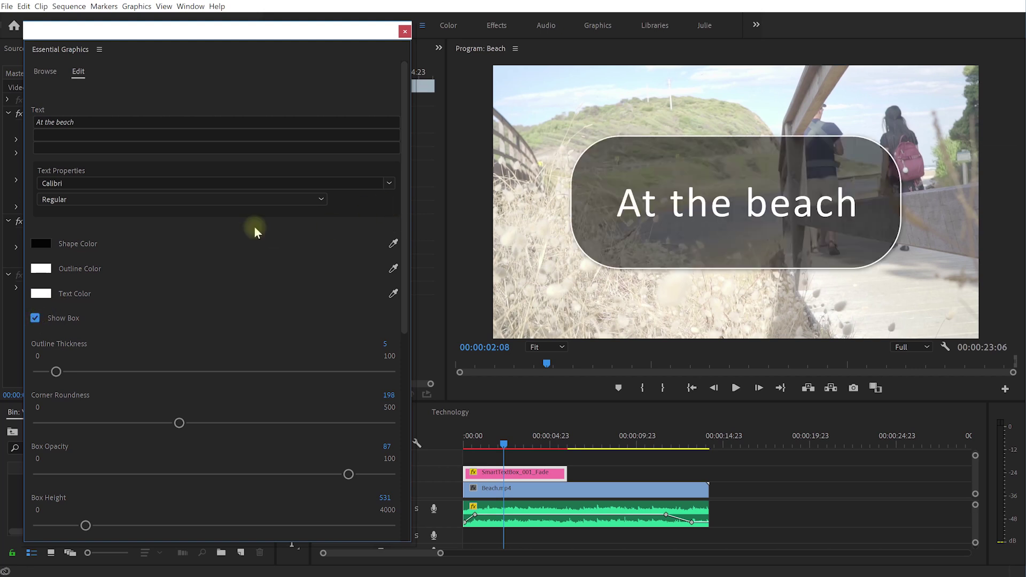
{"action": "mouse_move", "coordinate": [56, 372]}
{"action": "left_mouse_down"}
{"action": "mouse_move", "coordinate": [377, 369]}
{"action": "mouse_move", "coordinate": [175, 358]}
{"action": "mouse_move", "coordinate": [75, 376]}
{"action": "left_mouse_up"}
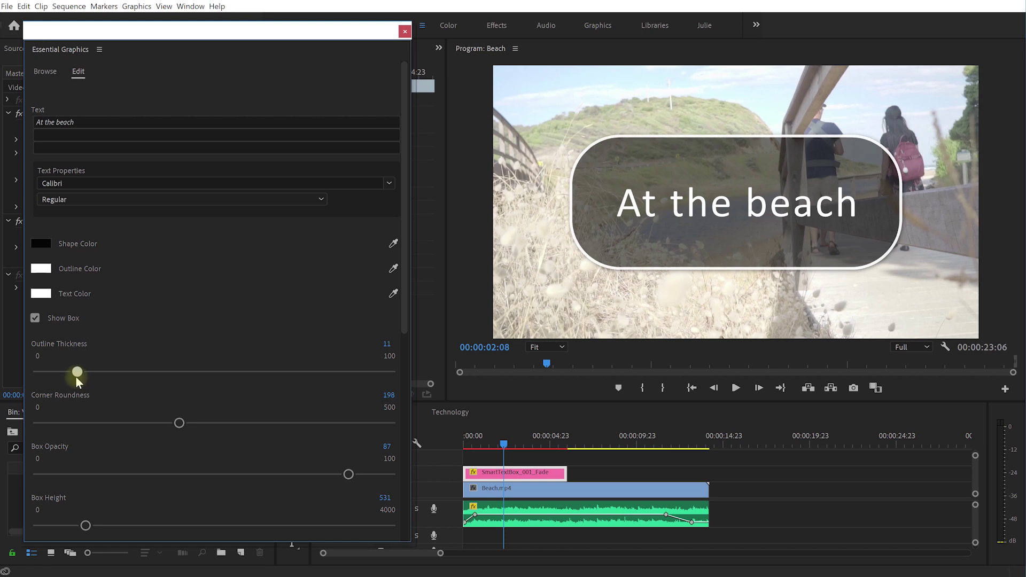
{"action": "scroll", "coordinate": [398, 268], "scroll_direction": "down", "scroll_amount": 5}
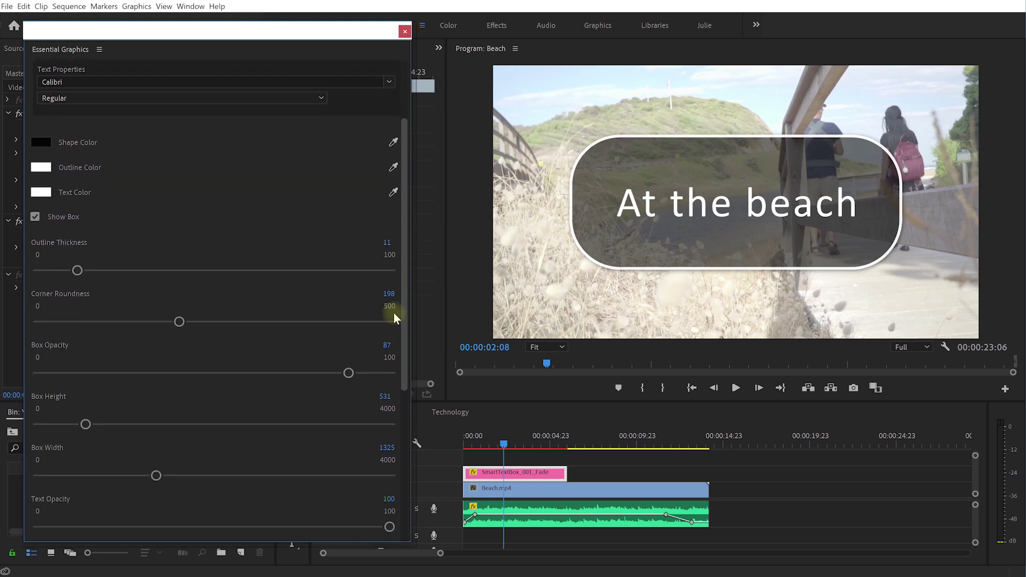
{"action": "mouse_move", "coordinate": [151, 214]}
{"action": "left_mouse_down"}
{"action": "mouse_move", "coordinate": [34, 214]}
{"action": "mouse_move", "coordinate": [241, 213]}
{"action": "mouse_move", "coordinate": [107, 215]}
{"action": "mouse_move", "coordinate": [175, 224]}
{"action": "mouse_move", "coordinate": [320, 213]}
{"action": "mouse_move", "coordinate": [7, 215]}
{"action": "mouse_move", "coordinate": [111, 209]}
{"action": "mouse_move", "coordinate": [132, 219]}
{"action": "left_mouse_up"}
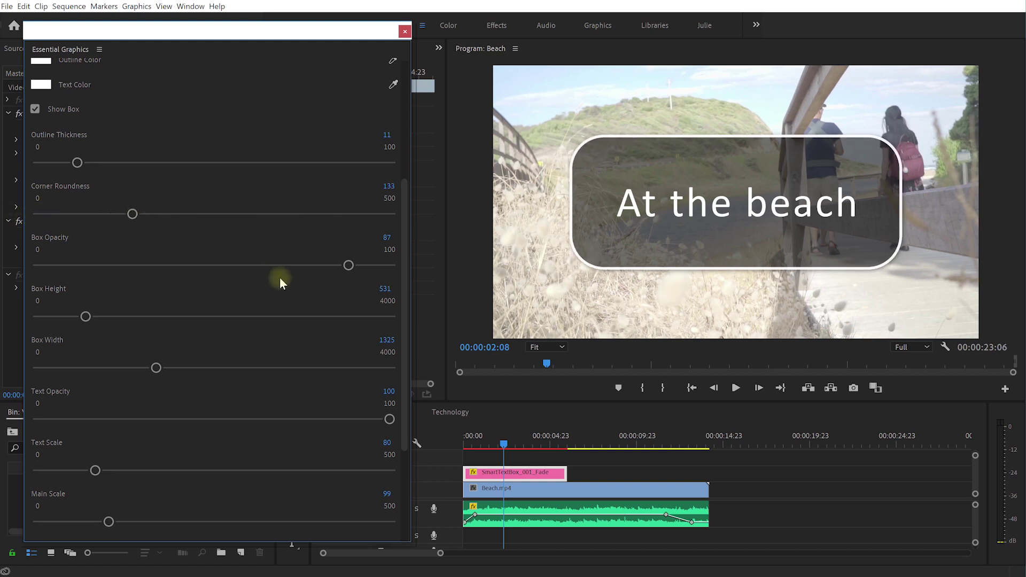
- Set box opacity to 75 and resize the box to 600 wide by 212 high
{"action": "left_click_drag", "start_coordinate": [349, 265], "coordinate": [297, 268]}
{"action": "mouse_move", "coordinate": [85, 316]}
{"action": "left_mouse_down"}
{"action": "mouse_move", "coordinate": [137, 318]}
{"action": "mouse_move", "coordinate": [39, 313]}
{"action": "mouse_move", "coordinate": [71, 306]}
{"action": "mouse_move", "coordinate": [72, 316]}
{"action": "left_mouse_up"}
{"action": "left_click_drag", "start_coordinate": [156, 367], "coordinate": [206, 368]}
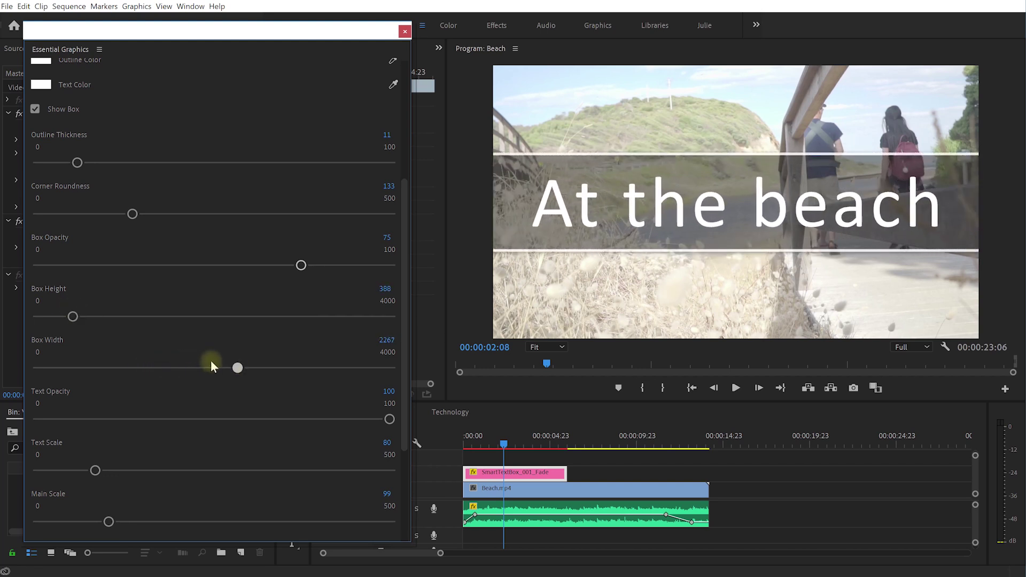
{"action": "left_click_drag", "start_coordinate": [210, 360], "coordinate": [90, 352]}
{"action": "left_click_drag", "start_coordinate": [73, 318], "coordinate": [56, 322]}
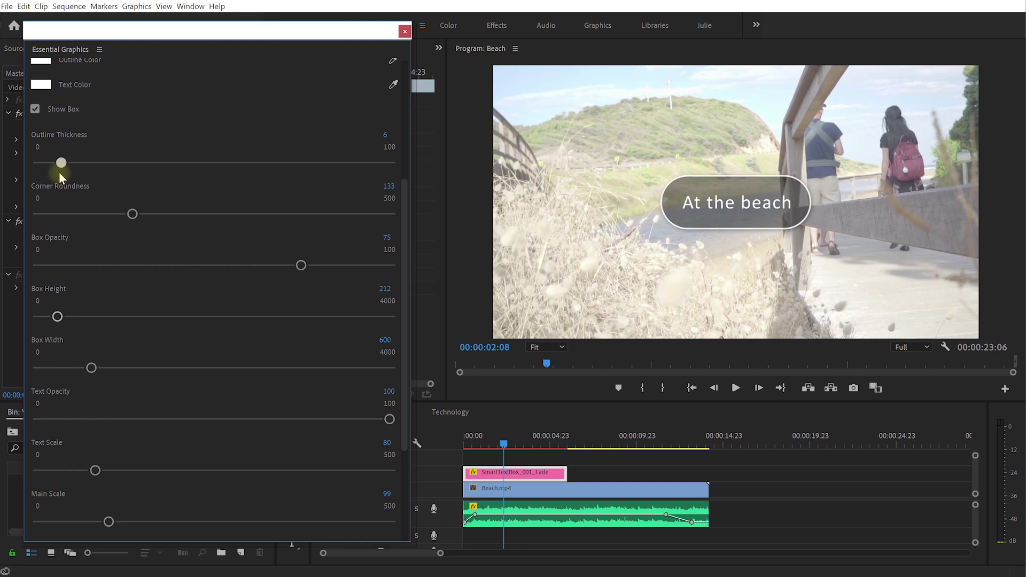
{"action": "left_click_drag", "start_coordinate": [398, 233], "coordinate": [387, 305]}
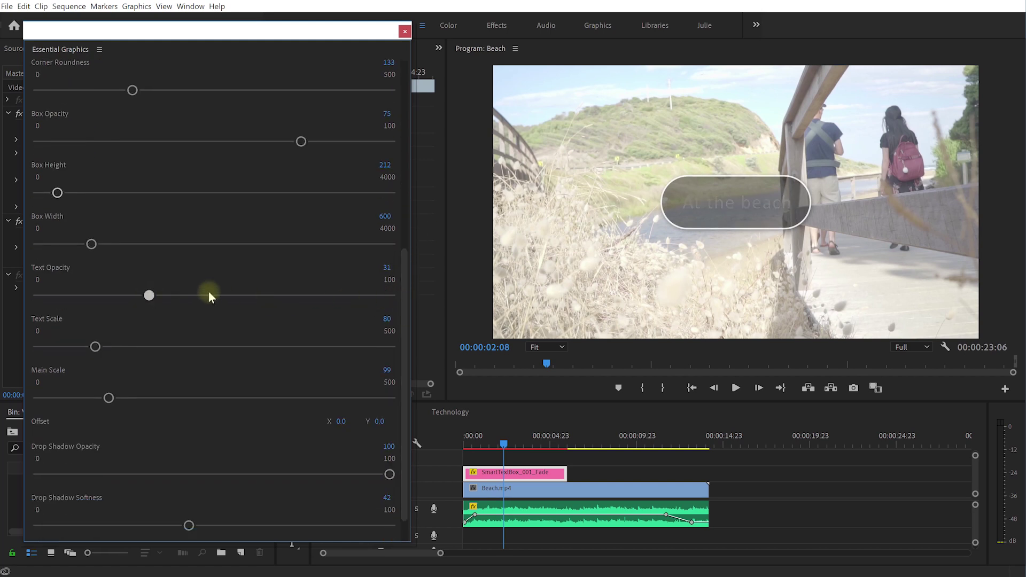
- Set text opacity to 96 and main scale to 102, then move Essential Graphics aside
{"action": "mouse_move", "coordinate": [92, 347]}
{"action": "left_mouse_down"}
{"action": "mouse_move", "coordinate": [128, 348]}
{"action": "mouse_move", "coordinate": [76, 347]}
{"action": "left_mouse_up"}
{"action": "left_click_drag", "start_coordinate": [69, 349], "coordinate": [93, 364]}
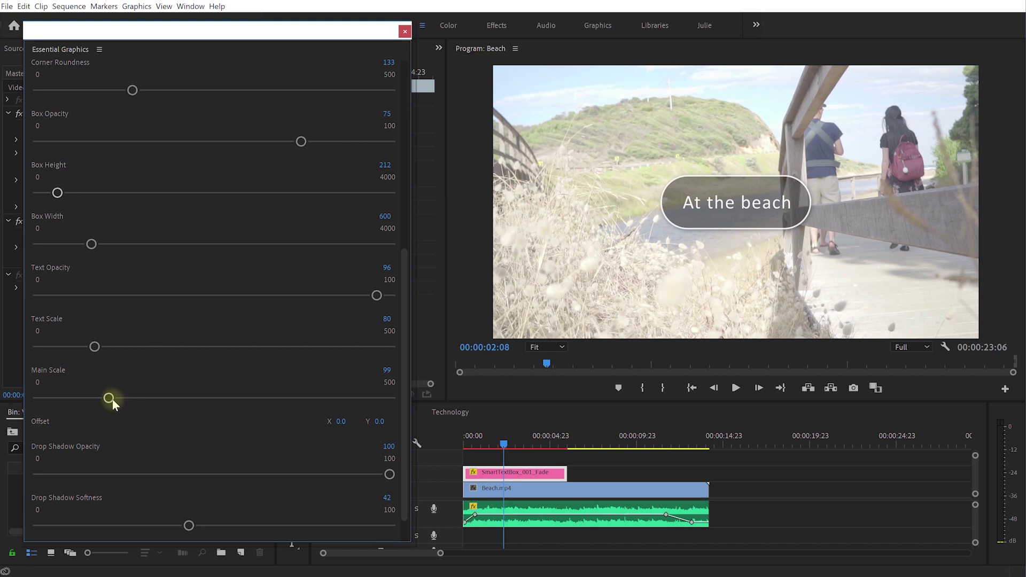
{"action": "mouse_move", "coordinate": [111, 398]}
{"action": "left_mouse_down"}
{"action": "mouse_move", "coordinate": [254, 404]}
{"action": "mouse_move", "coordinate": [116, 410]}
{"action": "left_mouse_up"}
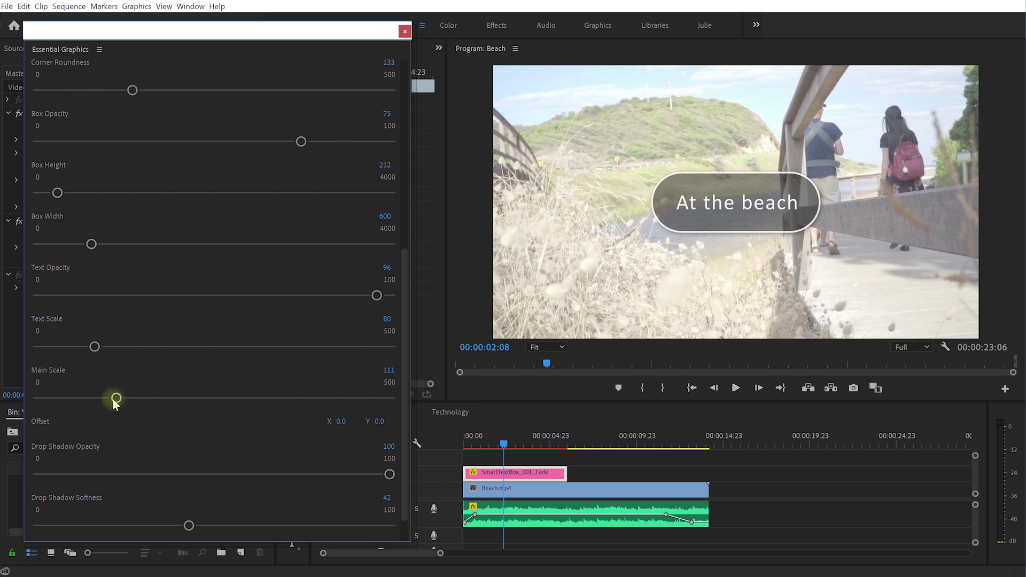
{"action": "mouse_move", "coordinate": [113, 399]}
{"action": "left_mouse_down"}
{"action": "mouse_move", "coordinate": [81, 400]}
{"action": "mouse_move", "coordinate": [161, 404]}
{"action": "mouse_move", "coordinate": [109, 412]}
{"action": "left_mouse_up"}
{"action": "scroll", "coordinate": [402, 342], "scroll_direction": "down", "scroll_amount": 2}
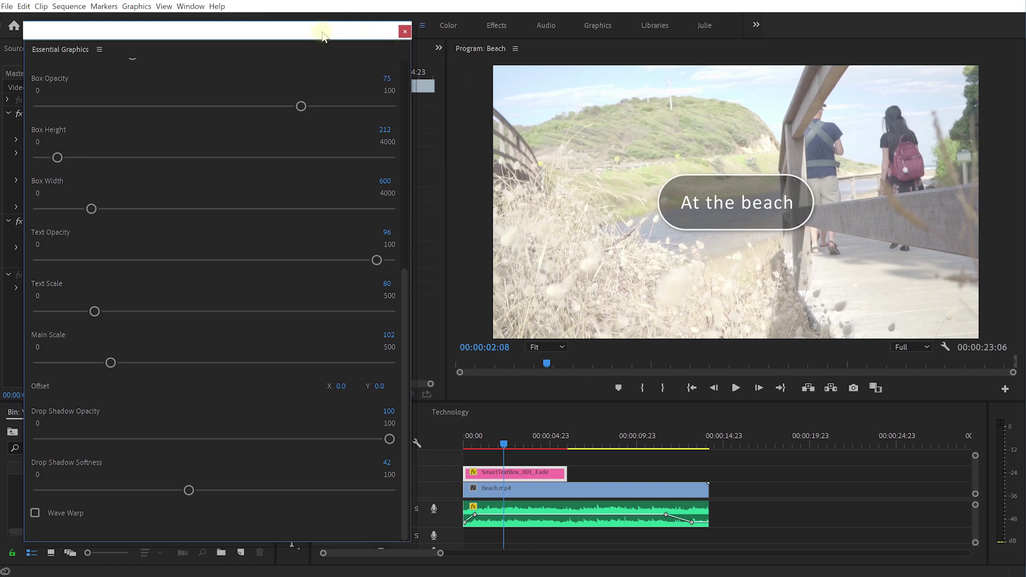
{"action": "left_click_drag", "start_coordinate": [323, 36], "coordinate": [406, 574]}
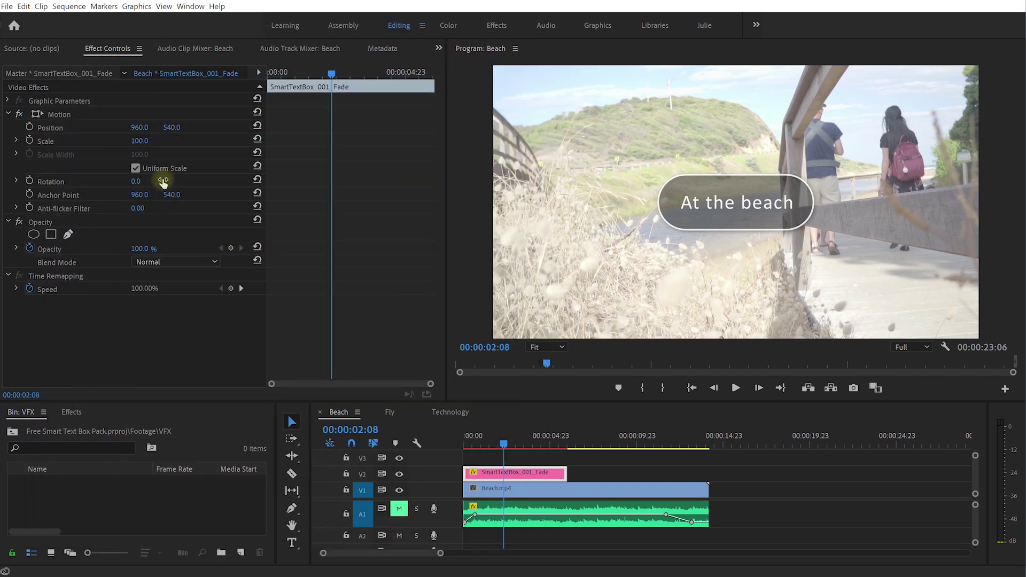
- Test-move the title in the monitor via Motion, undo it, and restore Essential Graphics
{"action": "left_click", "coordinate": [516, 473]}
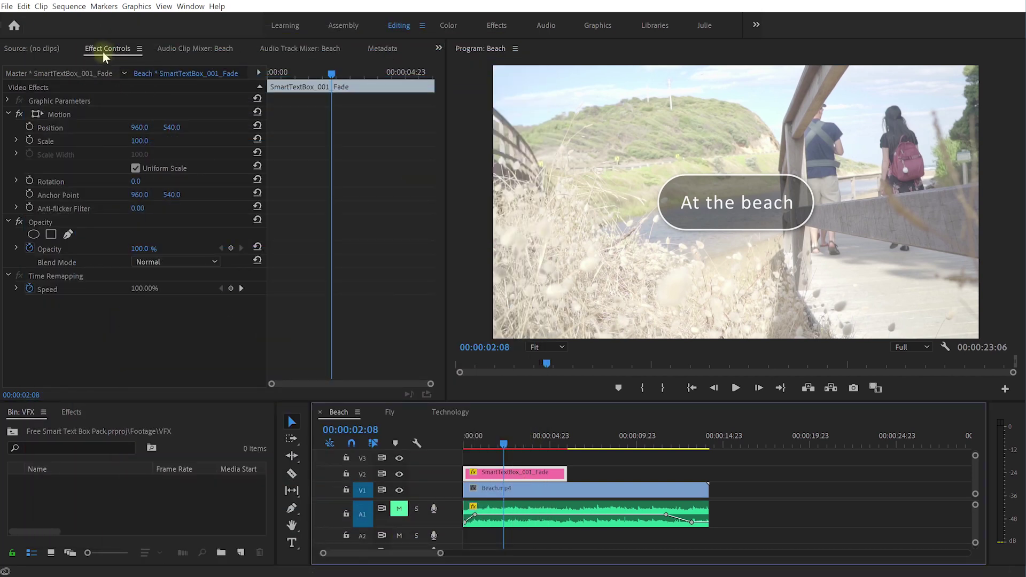
{"action": "left_click", "coordinate": [56, 114]}
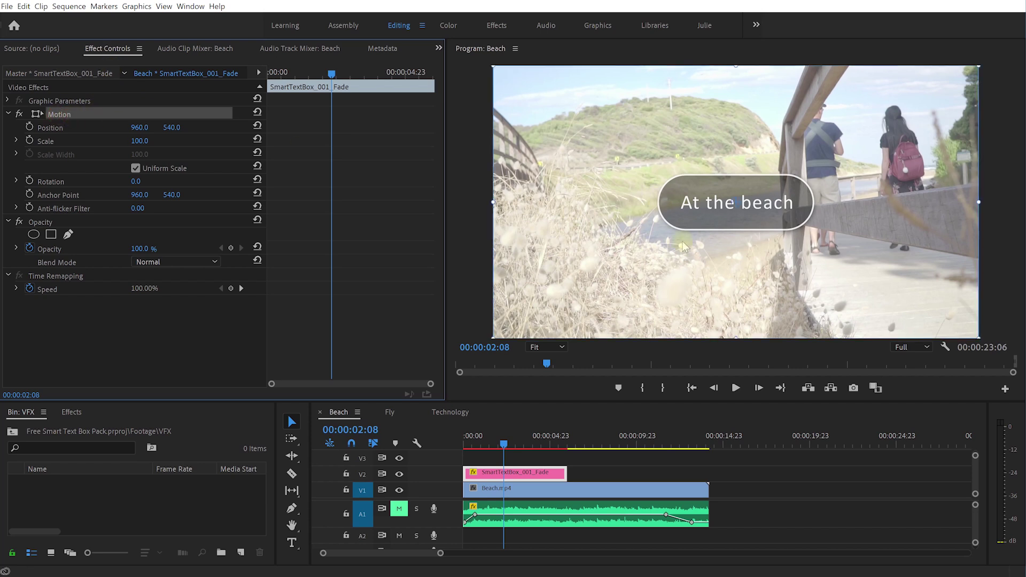
{"action": "left_click_drag", "start_coordinate": [682, 246], "coordinate": [697, 266]}
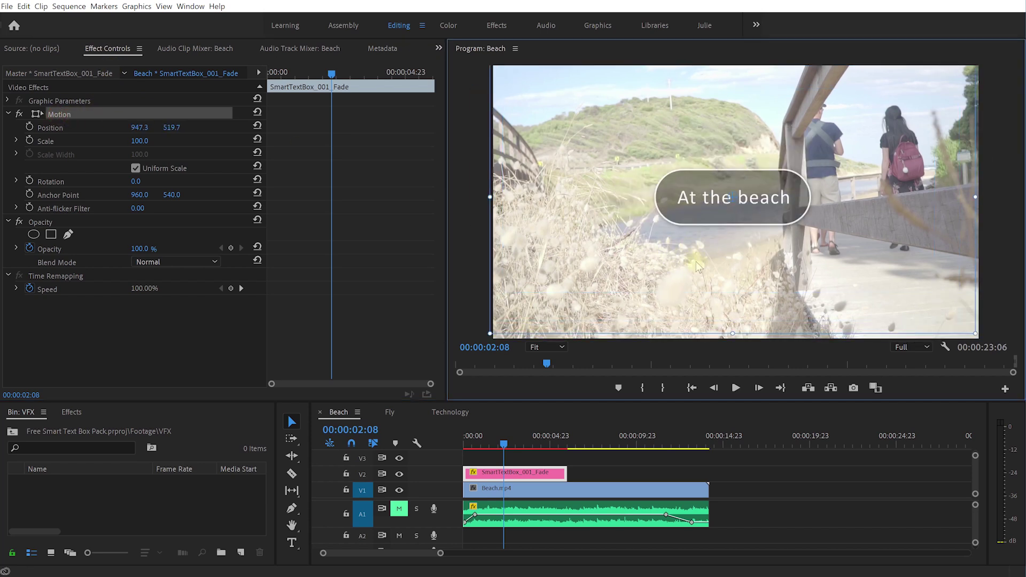
{"action": "key", "text": "ctrl+z"}
{"action": "key", "text": "ctrl+z"}
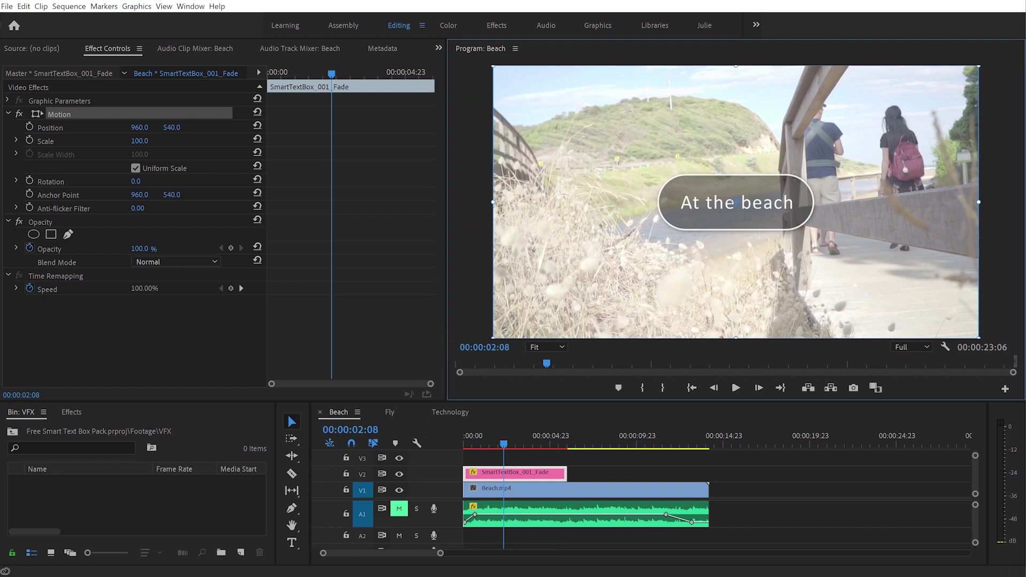
{"action": "left_click_drag", "start_coordinate": [202, 86], "coordinate": [225, 35]}
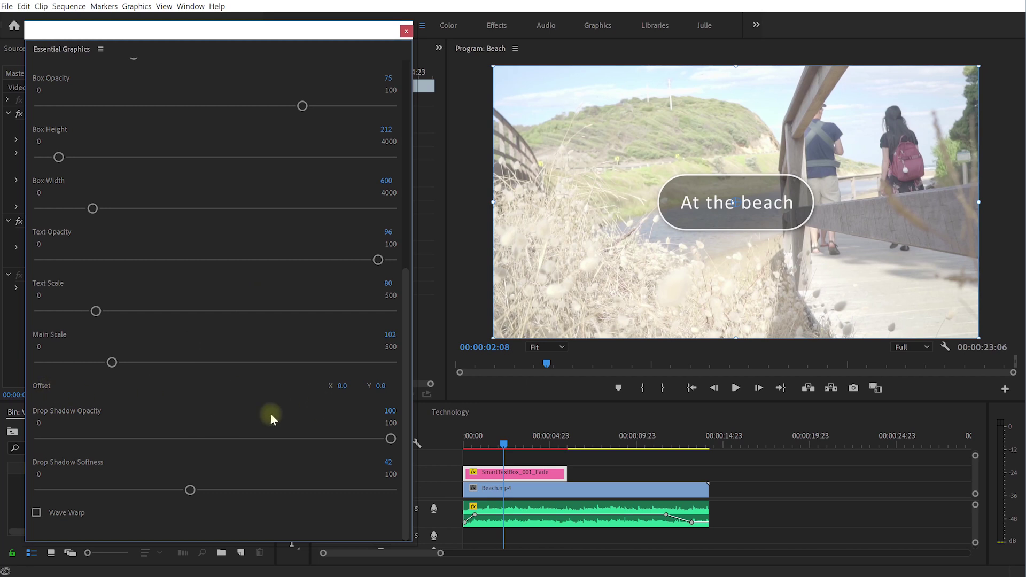
- Set the title's drop shadow to opacity 96, softness 77 and offset -552, 342
{"action": "left_click_drag", "start_coordinate": [340, 389], "coordinate": [203, 389]}
{"action": "left_click_drag", "start_coordinate": [381, 386], "coordinate": [471, 385]}
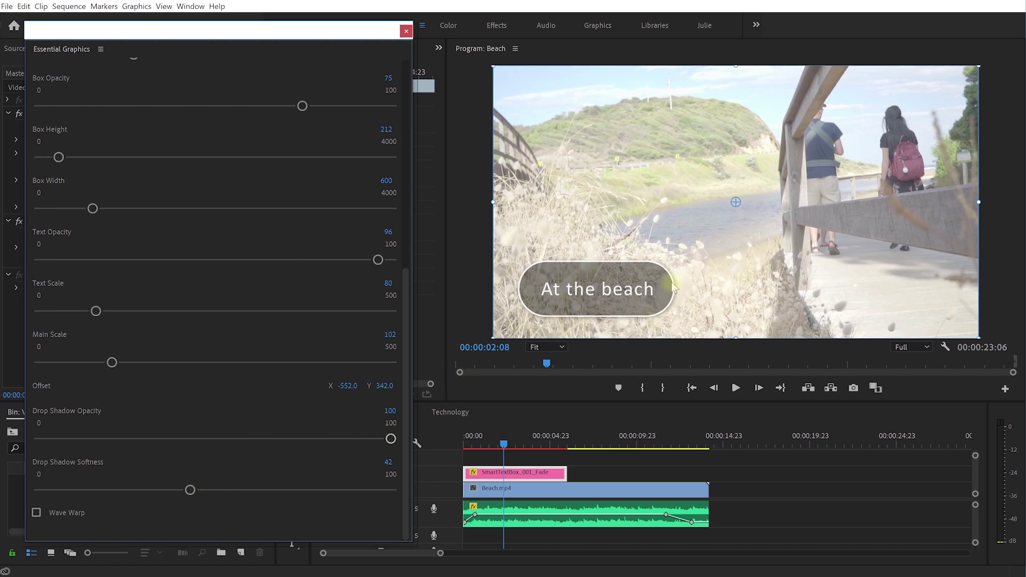
{"action": "left_click_drag", "start_coordinate": [390, 439], "coordinate": [179, 439]}
{"action": "left_click_drag", "start_coordinate": [377, 443], "coordinate": [376, 443]}
{"action": "left_click_drag", "start_coordinate": [174, 492], "coordinate": [66, 492]}
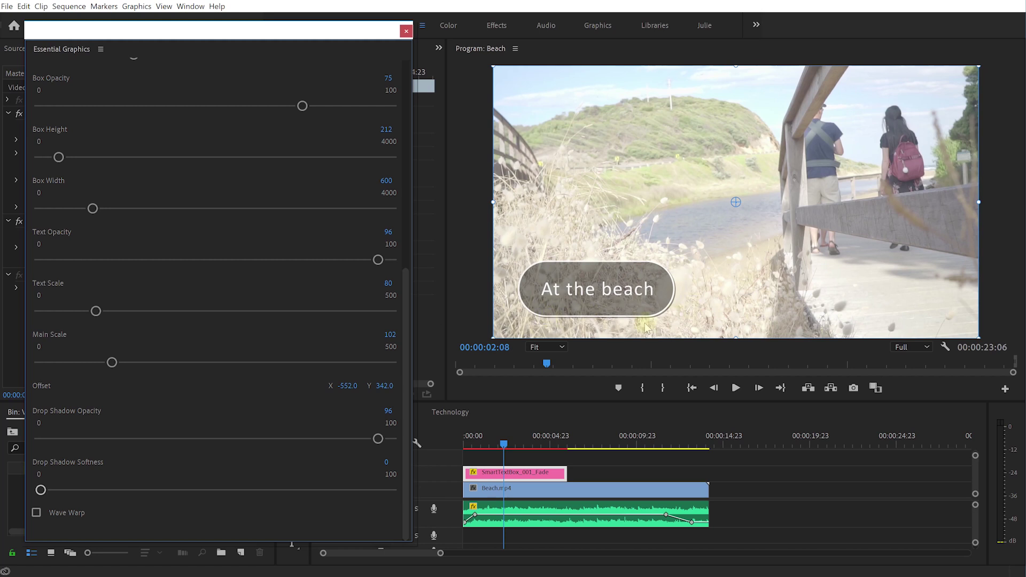
{"action": "left_click_drag", "start_coordinate": [41, 489], "coordinate": [326, 495]}
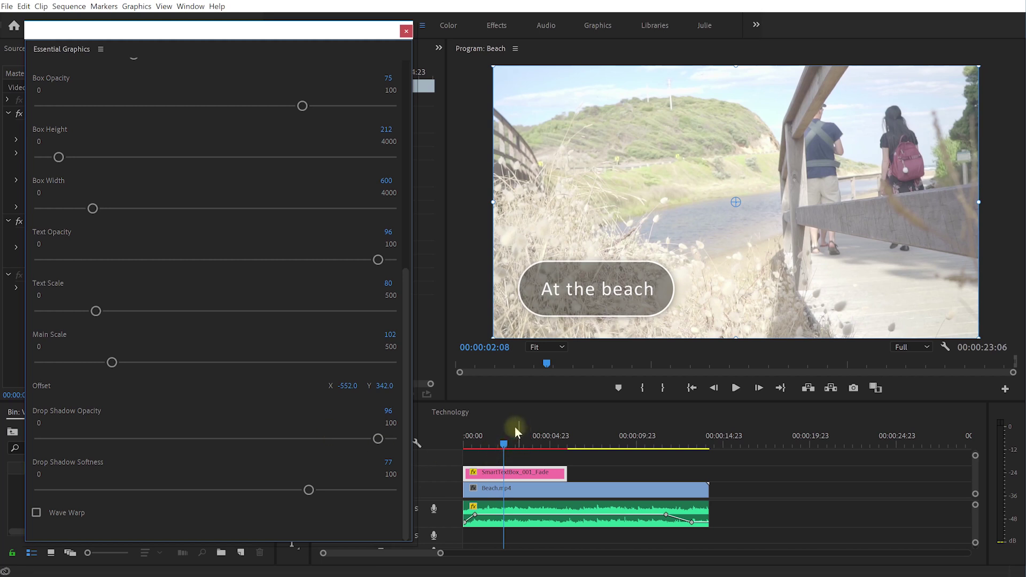
- Preview the 'At the beach' title from the start, stopping around four seconds
{"action": "left_click_drag", "start_coordinate": [503, 448], "coordinate": [394, 442]}
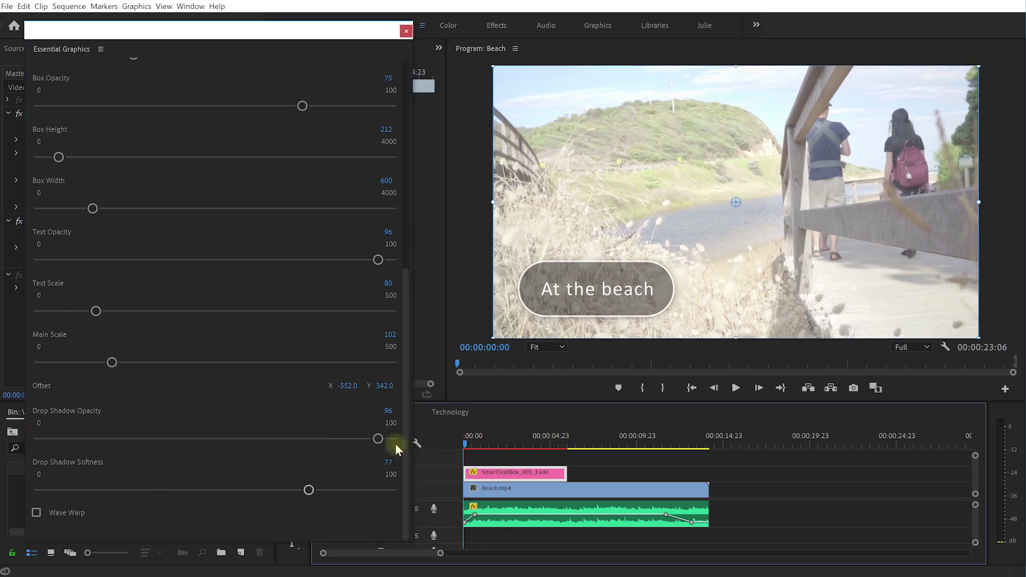
{"action": "left_click", "coordinate": [735, 481]}
{"action": "key", "text": "space"}
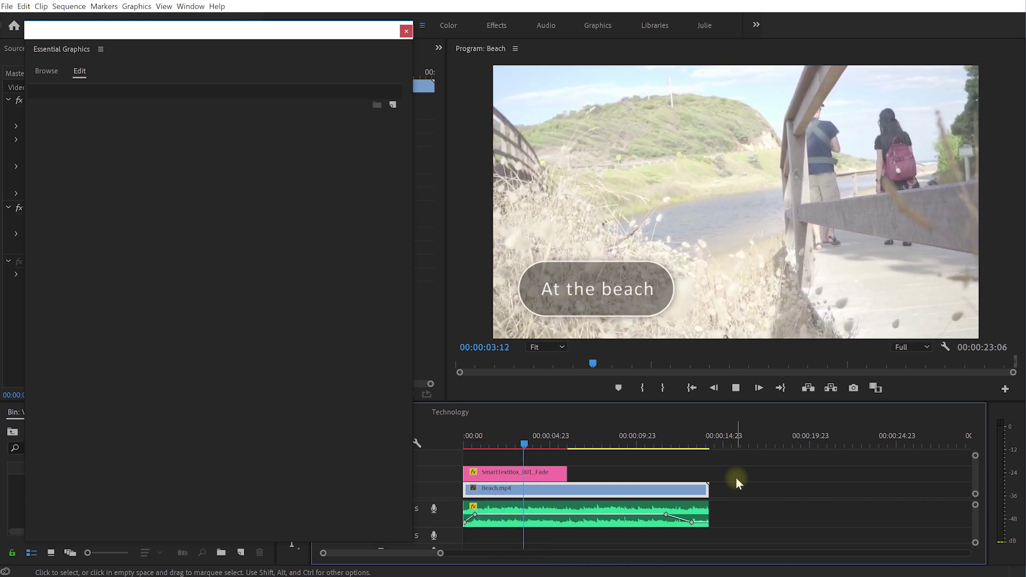
{"action": "key", "text": "space"}
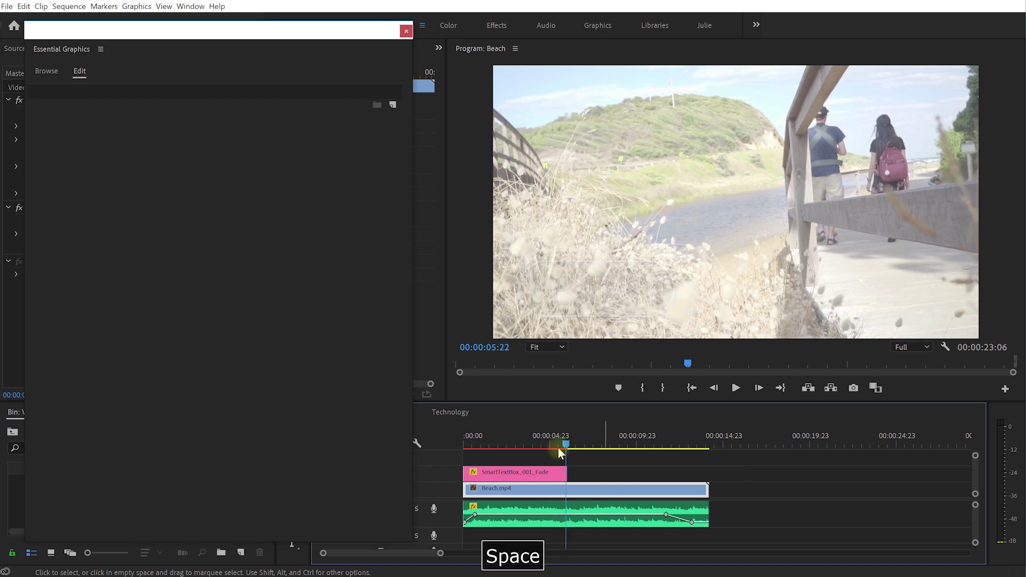
{"action": "left_click_drag", "start_coordinate": [557, 447], "coordinate": [502, 436]}
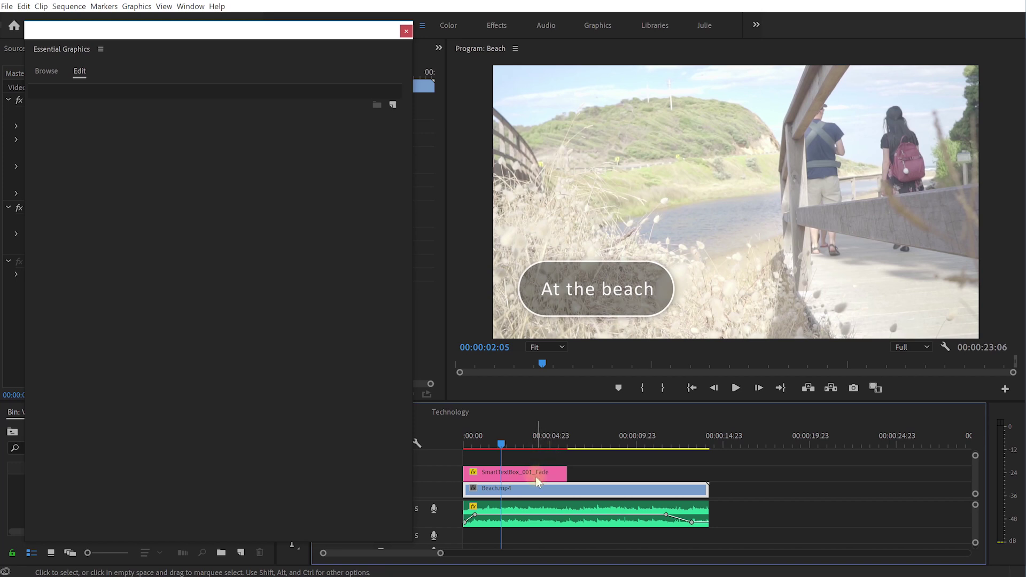
- Rate-stretch the 'At the beach' title clip much shorter so it animates faster
{"action": "key", "text": "r"}
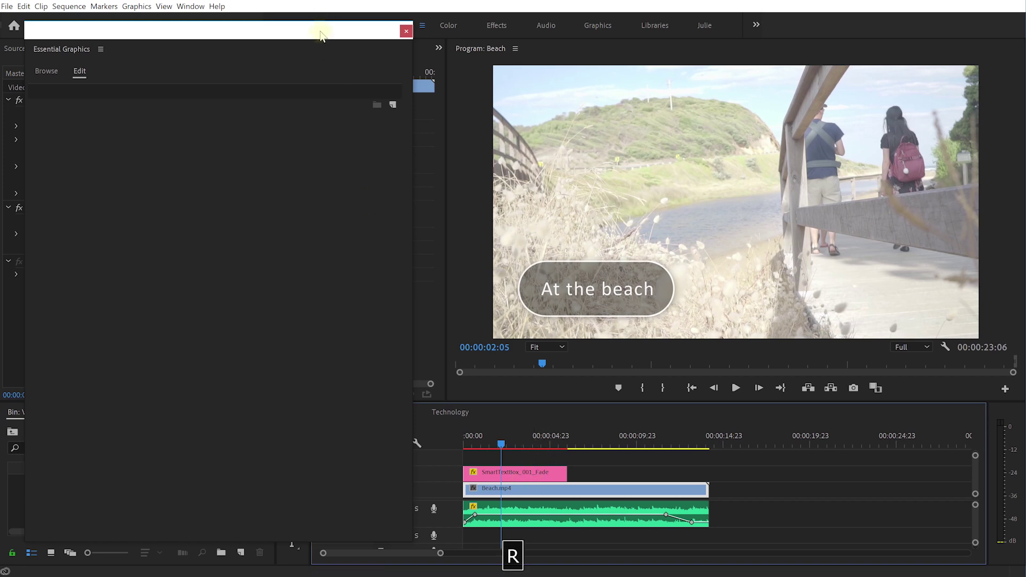
{"action": "left_click_drag", "start_coordinate": [321, 34], "coordinate": [177, 26]}
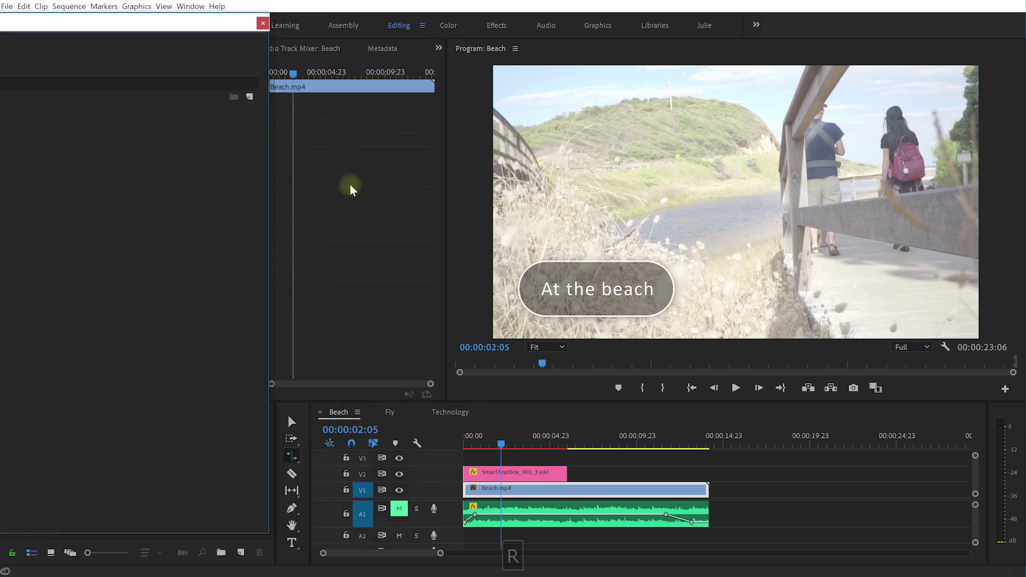
{"action": "left_click", "coordinate": [290, 456]}
{"action": "left_click_drag", "start_coordinate": [565, 474], "coordinate": [474, 458]}
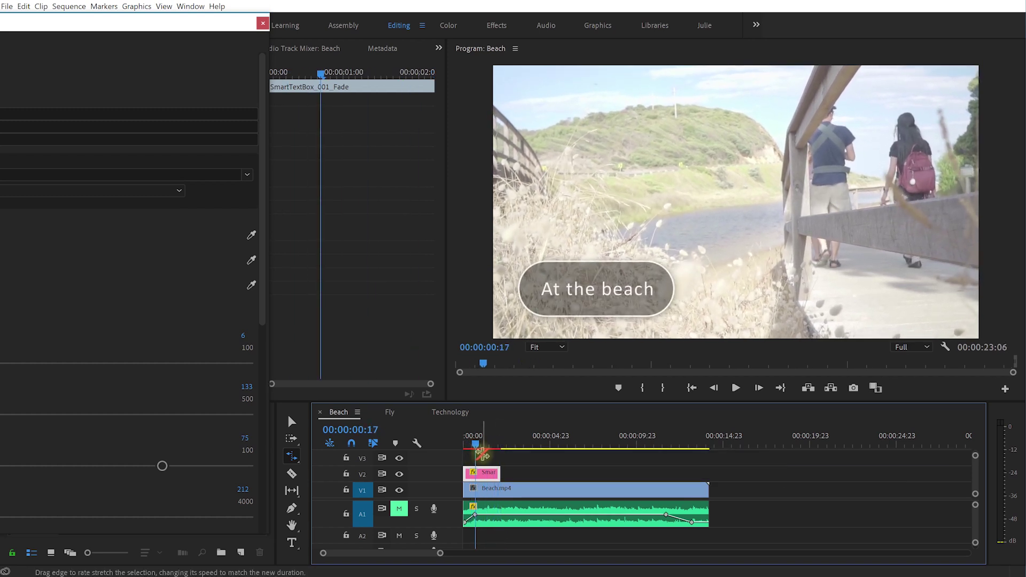
{"action": "key", "text": "v"}
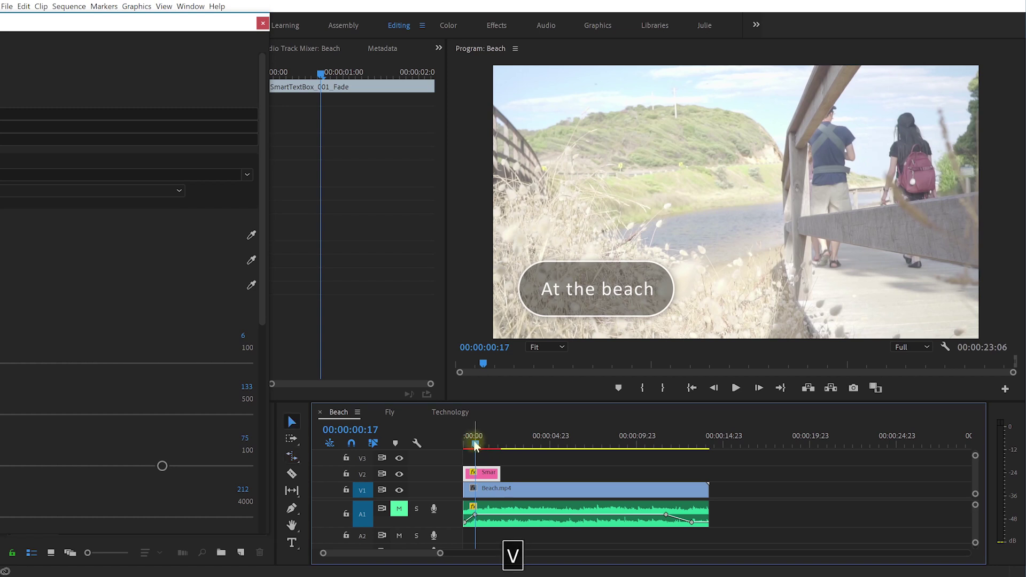
- Play the beach sequence from the start to check the faster box animation
{"action": "left_click_drag", "start_coordinate": [479, 448], "coordinate": [459, 447]}
{"action": "key", "text": "space"}
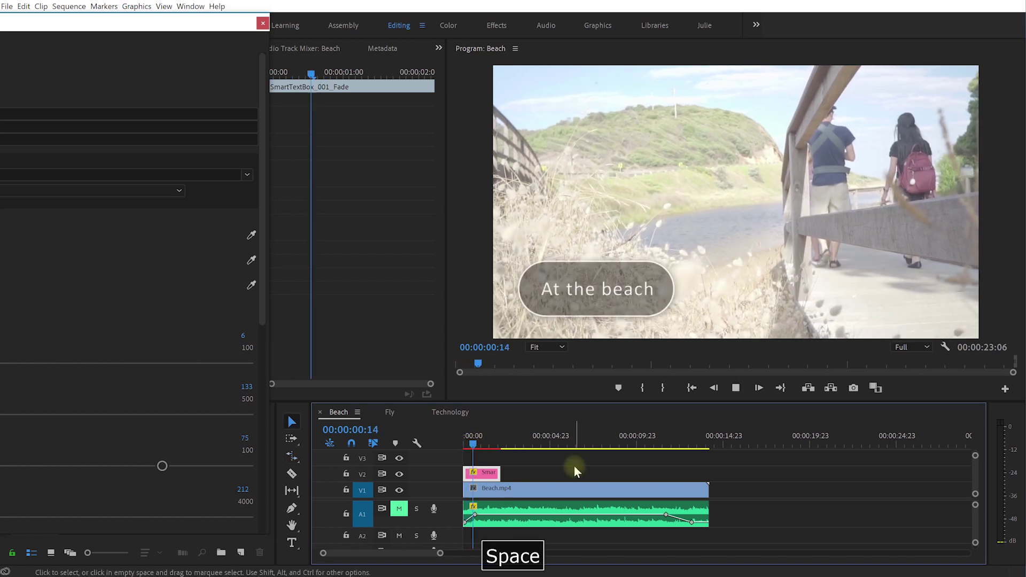
{"action": "key", "text": "space"}
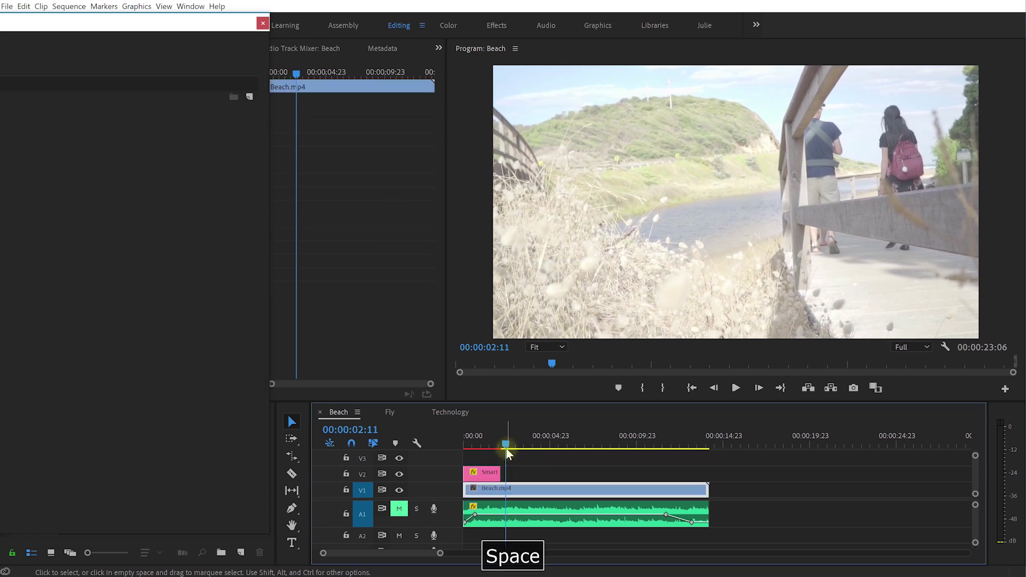
{"action": "left_click", "coordinate": [484, 444]}
- Rate-stretch the beach title clip back out to about nine seconds (00:00:09:09)
{"action": "key", "text": "r"}
{"action": "left_click_drag", "start_coordinate": [497, 471], "coordinate": [644, 472]}
{"action": "key", "text": "v"}
{"action": "left_click", "coordinate": [633, 473]}
{"action": "left_click_drag", "start_coordinate": [219, 27], "coordinate": [330, 28]}
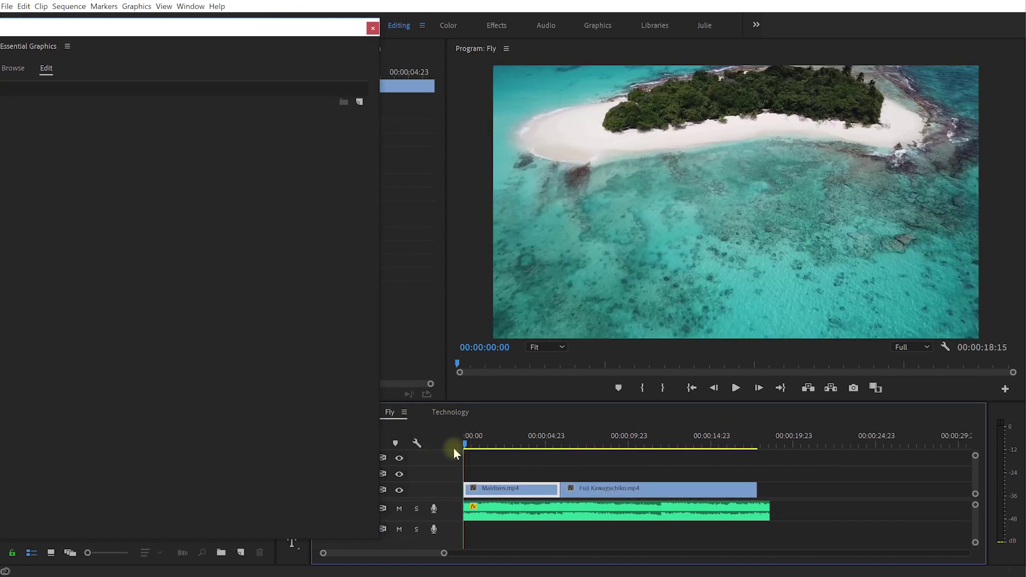
{"action": "left_click_drag", "start_coordinate": [262, 27], "coordinate": [283, 25]}
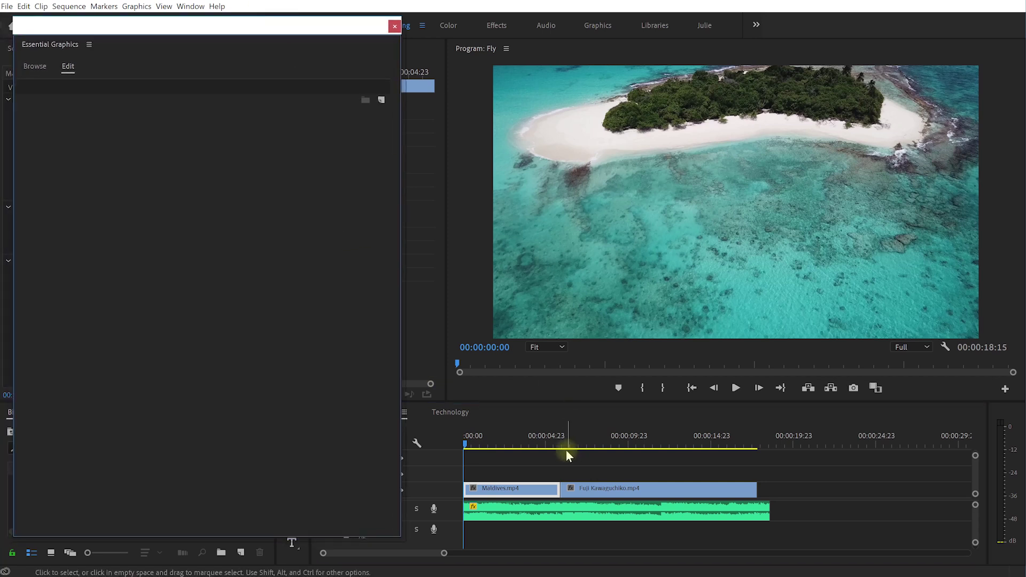
- Play the Fly sequence, mute the A1 music track, and return to the start
{"action": "key", "text": "space"}
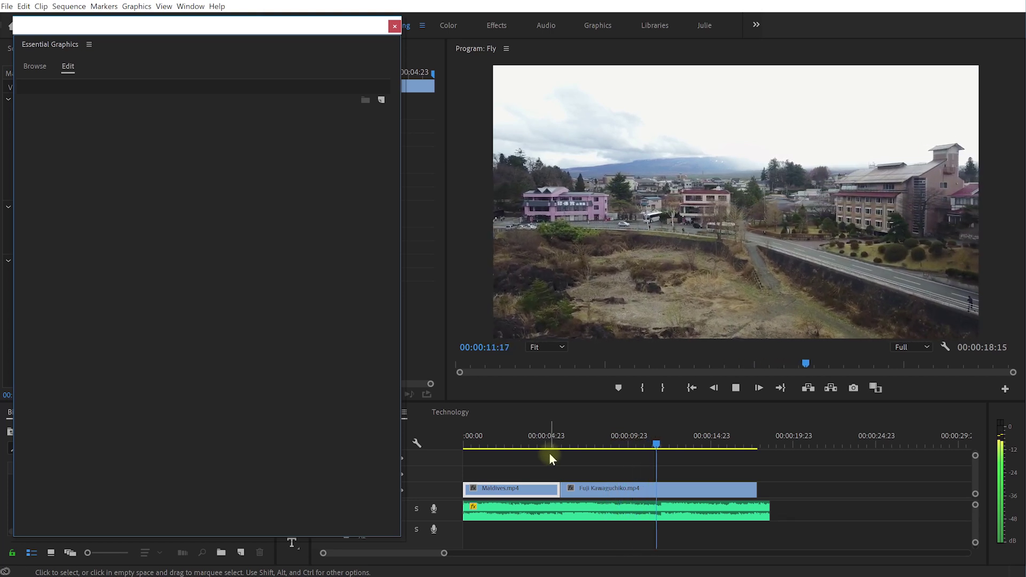
{"action": "left_click", "coordinate": [567, 487]}
{"action": "left_click_drag", "start_coordinate": [401, 536], "coordinate": [434, 396]}
{"action": "left_click", "coordinate": [399, 509]}
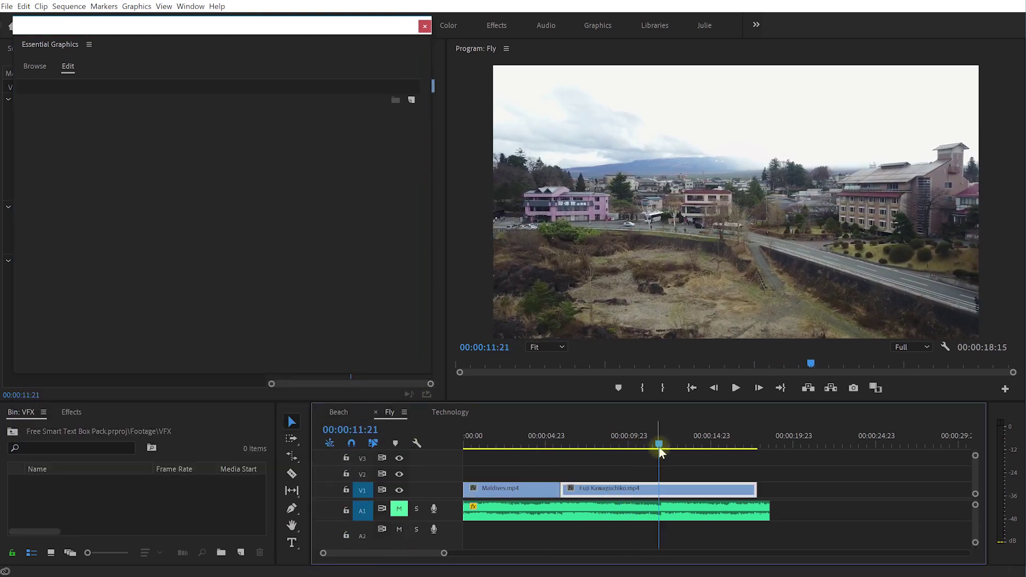
{"action": "left_click_drag", "start_coordinate": [614, 437], "coordinate": [449, 476]}
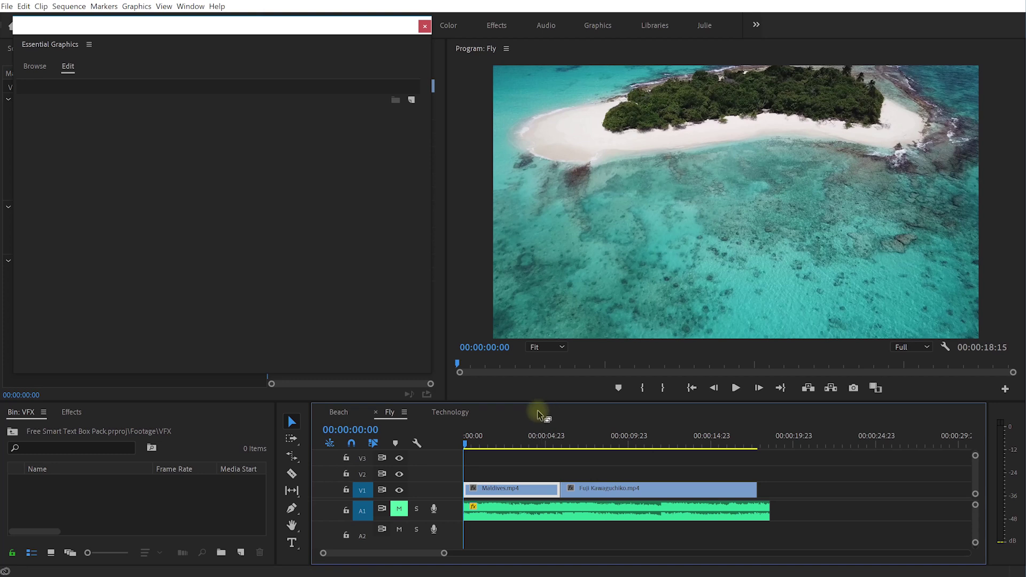
{"action": "left_click", "coordinate": [30, 67]}
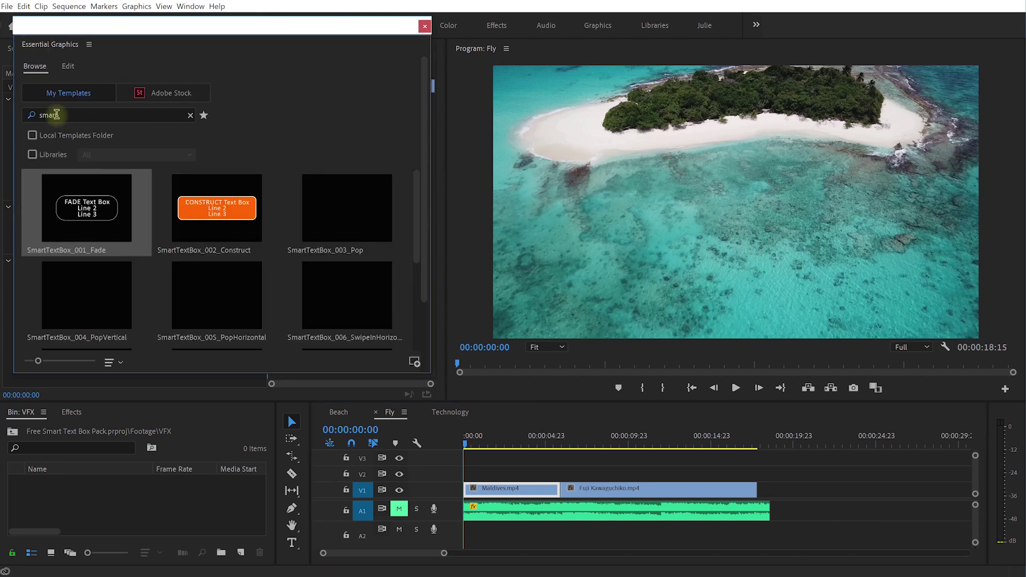
- Place SmartTextBox_002_Construct from My Templates onto V2 at the Fly sequence start
{"action": "double_click", "coordinate": [64, 114]}
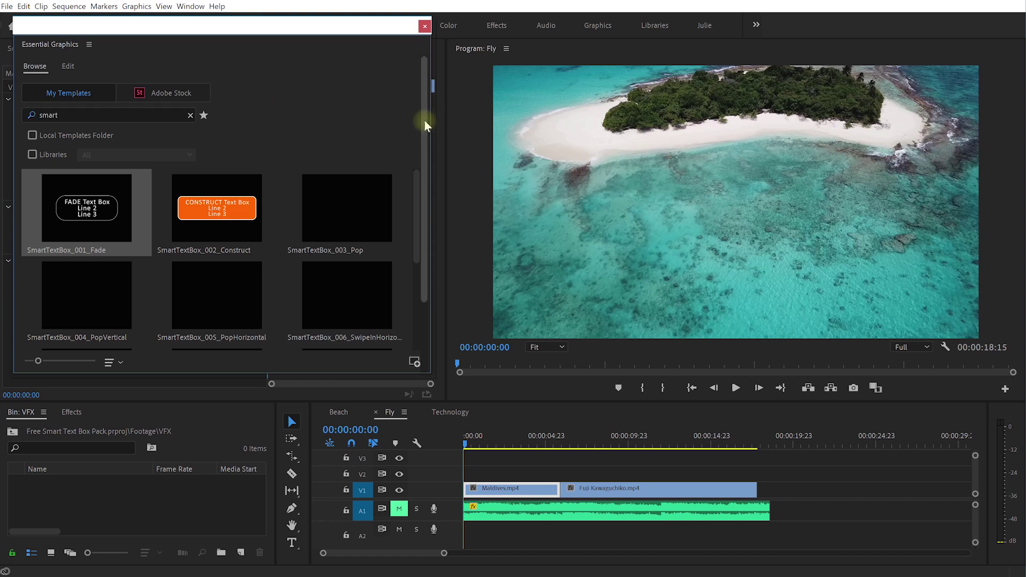
{"action": "left_click_drag", "start_coordinate": [425, 119], "coordinate": [416, 146]}
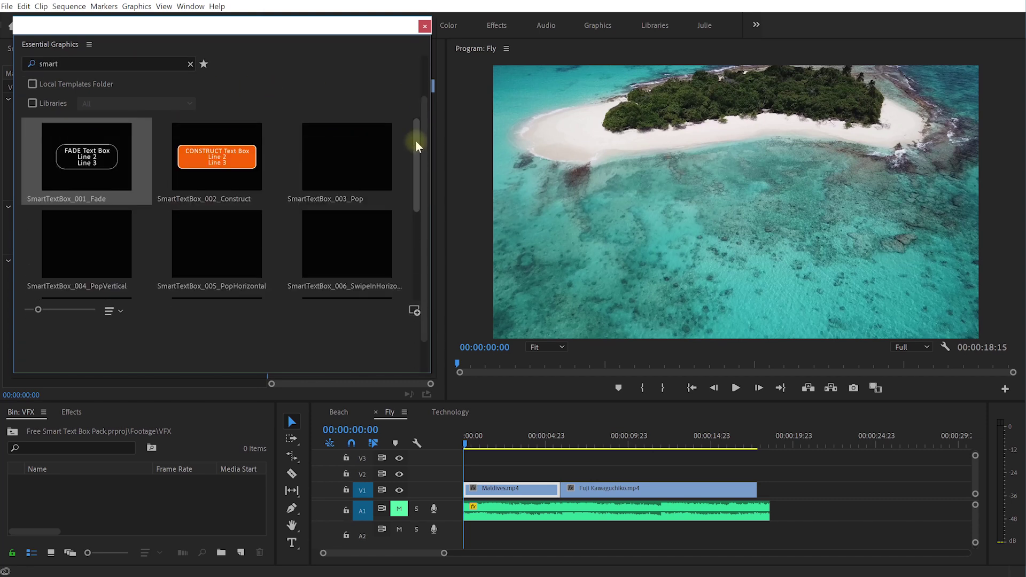
{"action": "mouse_move", "coordinate": [198, 165]}
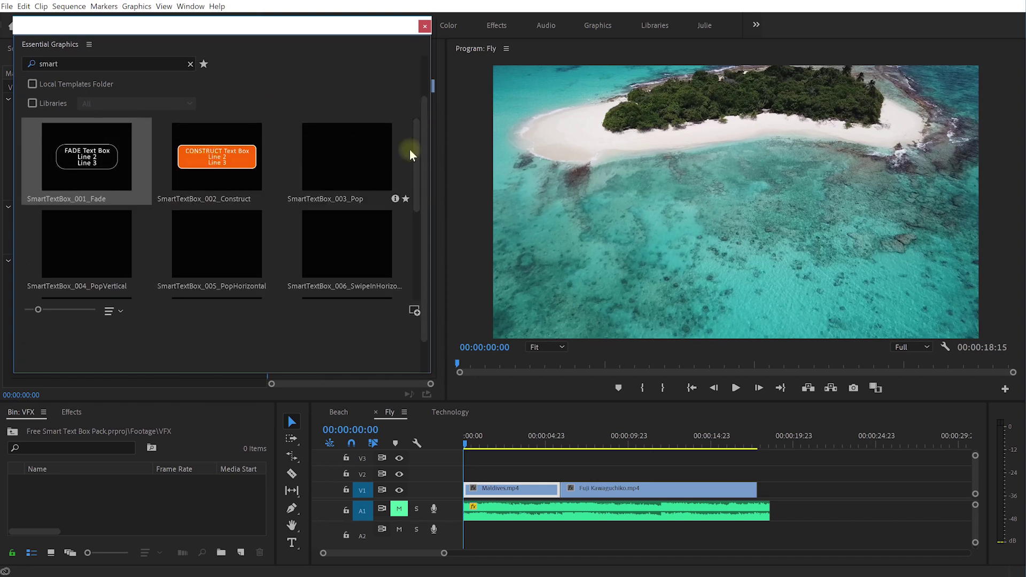
{"action": "left_click_drag", "start_coordinate": [419, 177], "coordinate": [417, 201]}
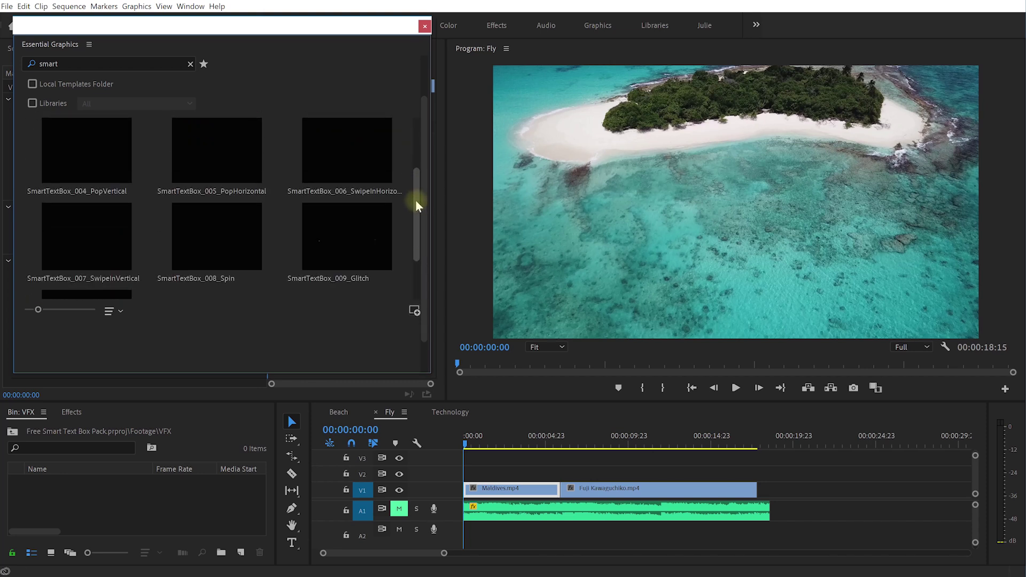
{"action": "mouse_move", "coordinate": [309, 230]}
{"action": "left_click_drag", "start_coordinate": [418, 203], "coordinate": [421, 143]}
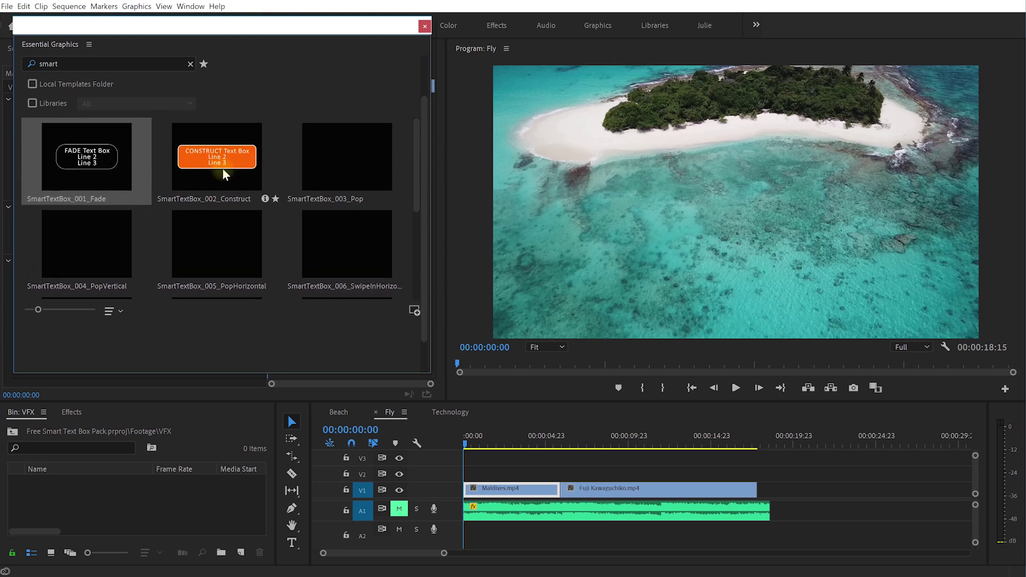
{"action": "left_click_drag", "start_coordinate": [208, 154], "coordinate": [458, 477]}
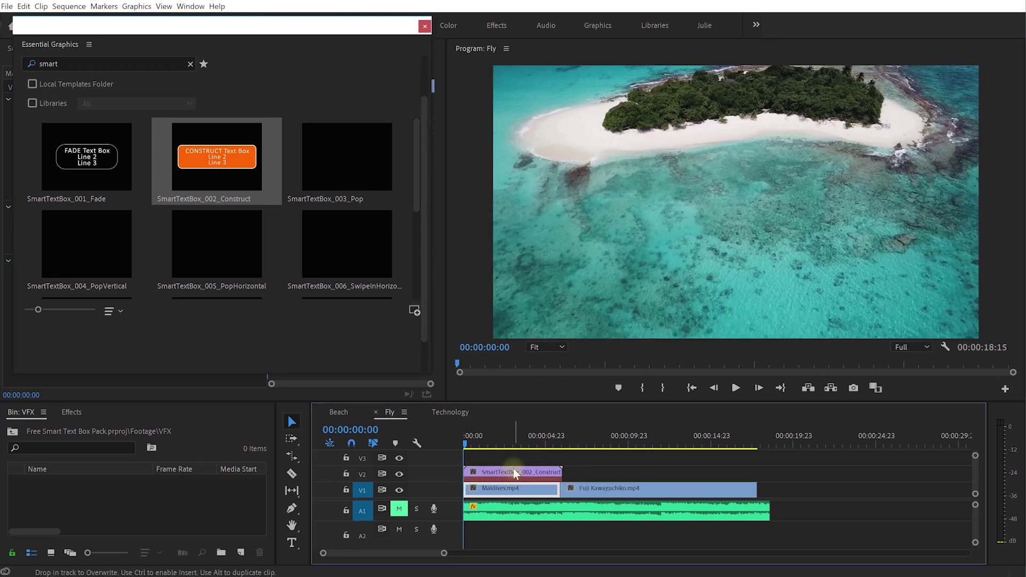
{"action": "left_click", "coordinate": [516, 477]}
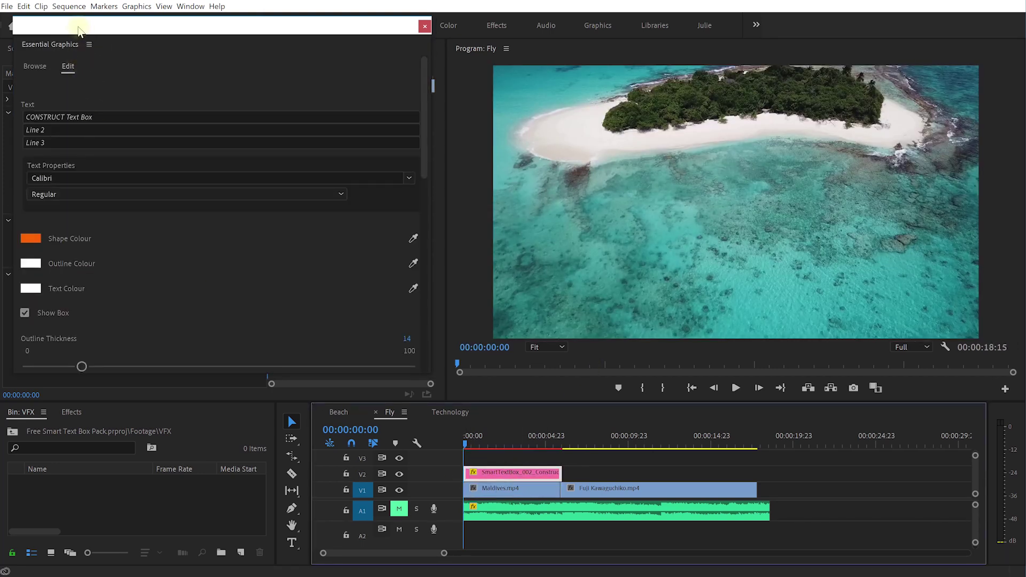
- Dock Essential Graphics beside Effect Controls and preview the Construct box animation
{"action": "left_click_drag", "start_coordinate": [77, 29], "coordinate": [221, 214]}
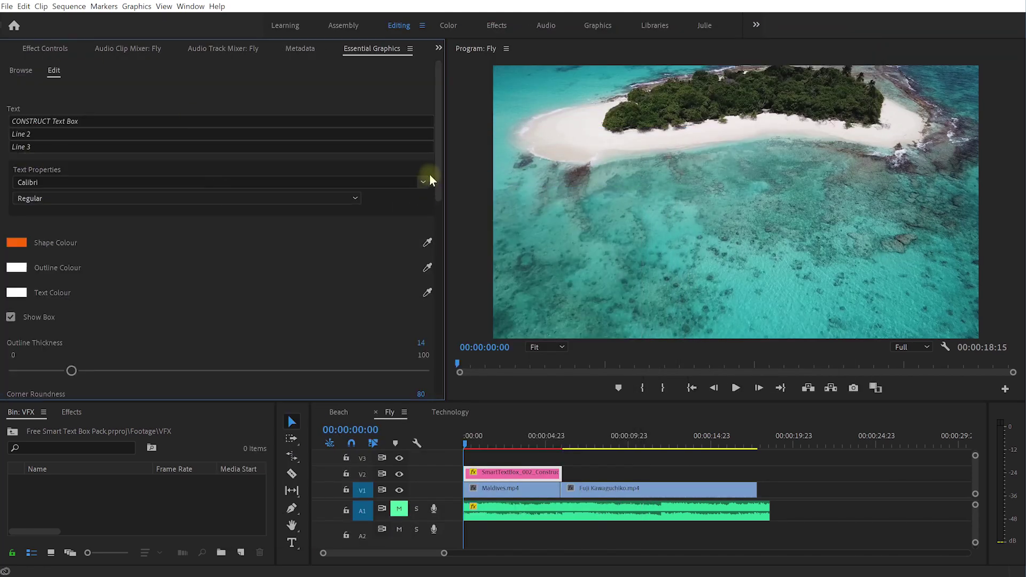
{"action": "mouse_move", "coordinate": [437, 164]}
{"action": "left_mouse_down"}
{"action": "mouse_move", "coordinate": [437, 210]}
{"action": "mouse_move", "coordinate": [440, 159]}
{"action": "left_mouse_up"}
{"action": "left_click", "coordinate": [574, 458]}
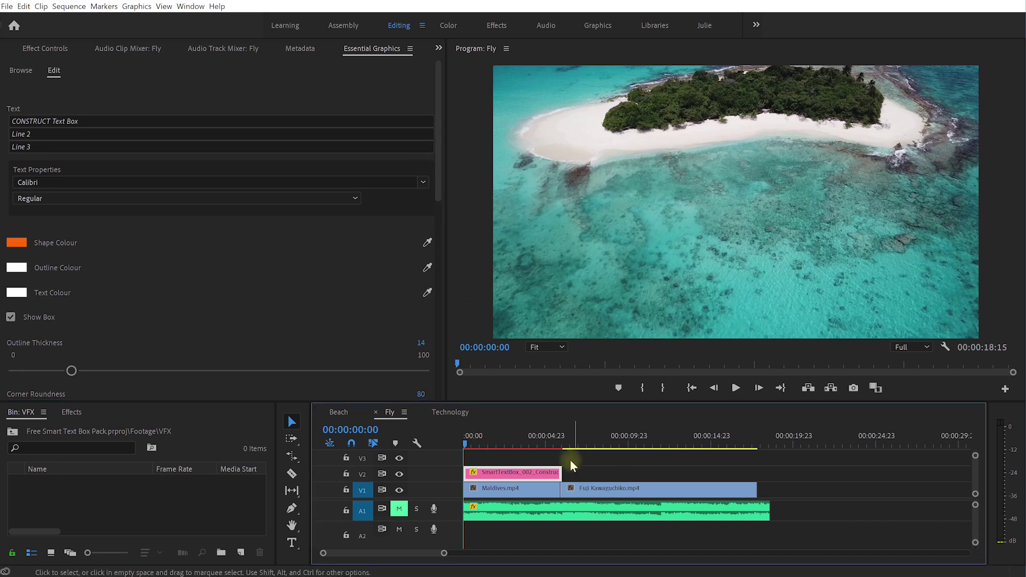
{"action": "key", "text": "space"}
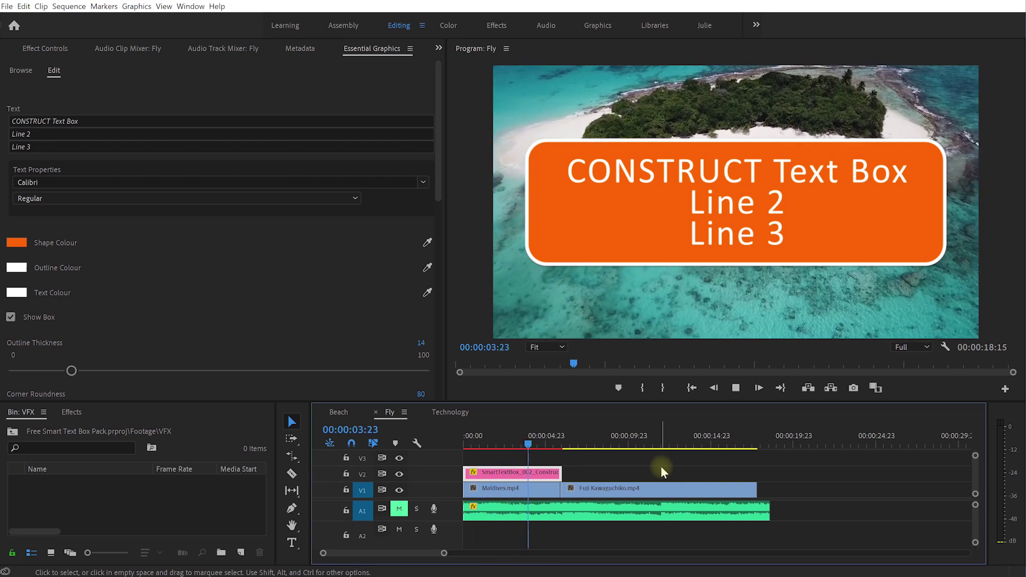
{"action": "key", "text": "space"}
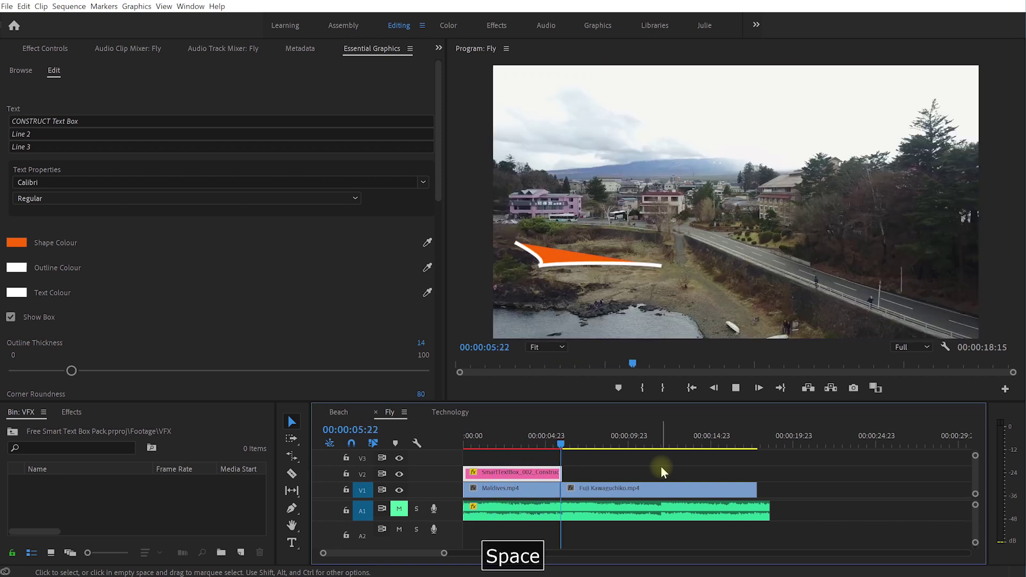
{"action": "left_click", "coordinate": [556, 443]}
{"action": "left_click_drag", "start_coordinate": [553, 442], "coordinate": [490, 446]}
- Replace the Construct text with 'Maldives' and clear lines 2 and 3
{"action": "left_click", "coordinate": [84, 141]}
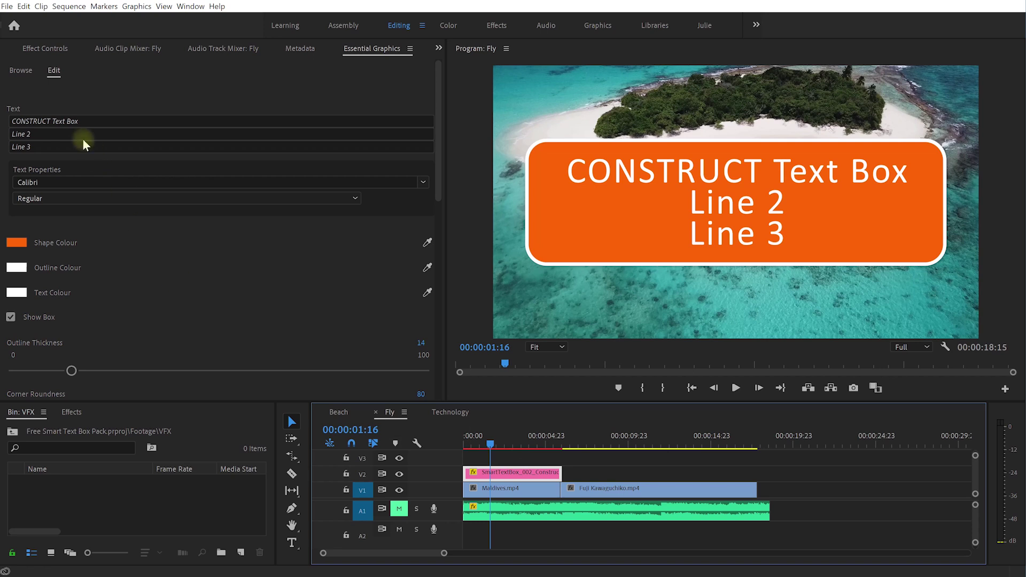
{"action": "left_click", "coordinate": [109, 122]}
{"action": "type", "text": "Mald"}
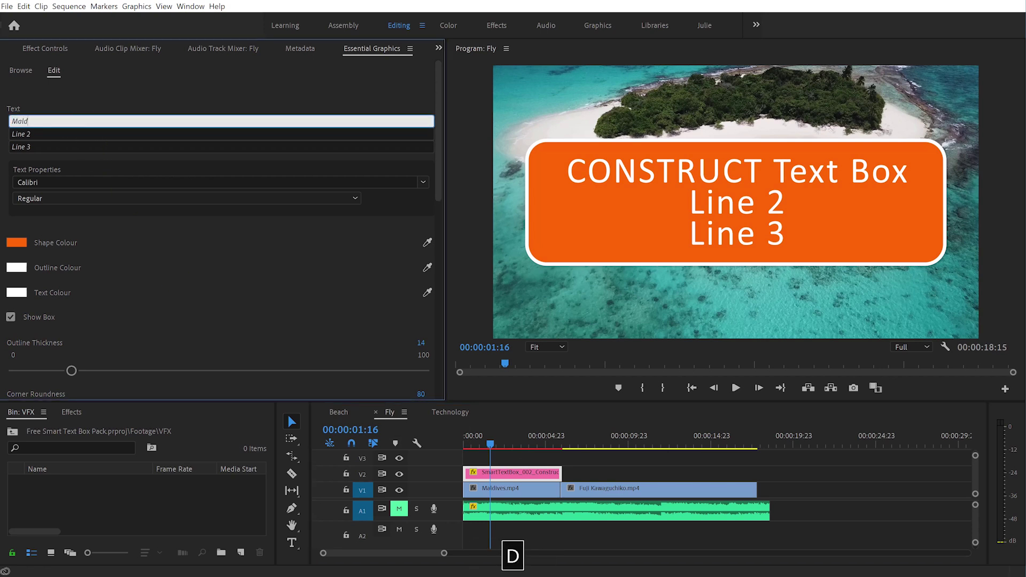
{"action": "type", "text": "ives"}
{"action": "key", "text": "Tab"}
{"action": "key", "text": "BackSpace"}
{"action": "key", "text": "Tab"}
{"action": "key", "text": "BackSpace"}
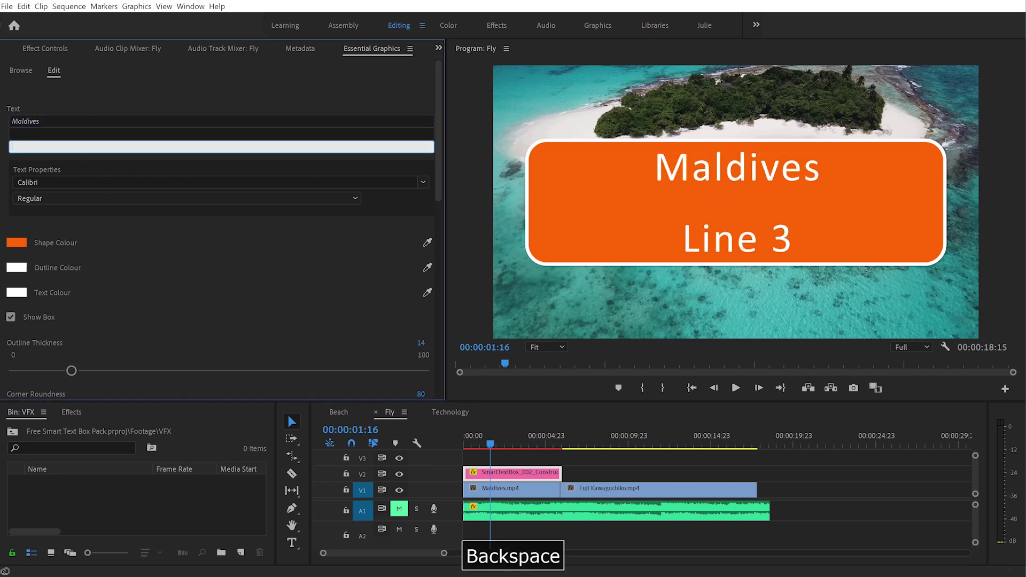
{"action": "key", "text": "Tab"}
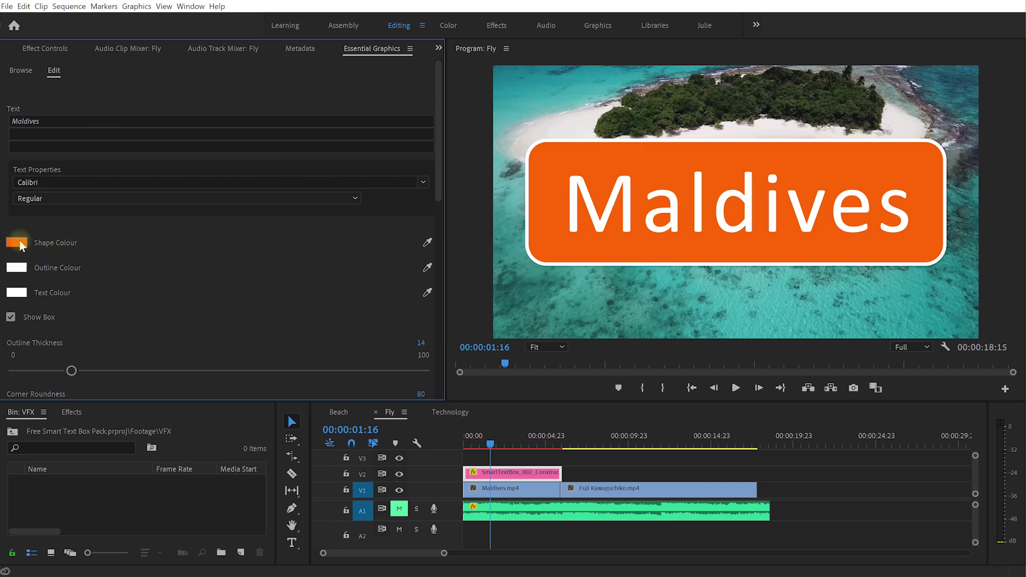
- Fill the box with a dark teal sampled from the water in the footage
{"action": "left_click", "coordinate": [427, 243]}
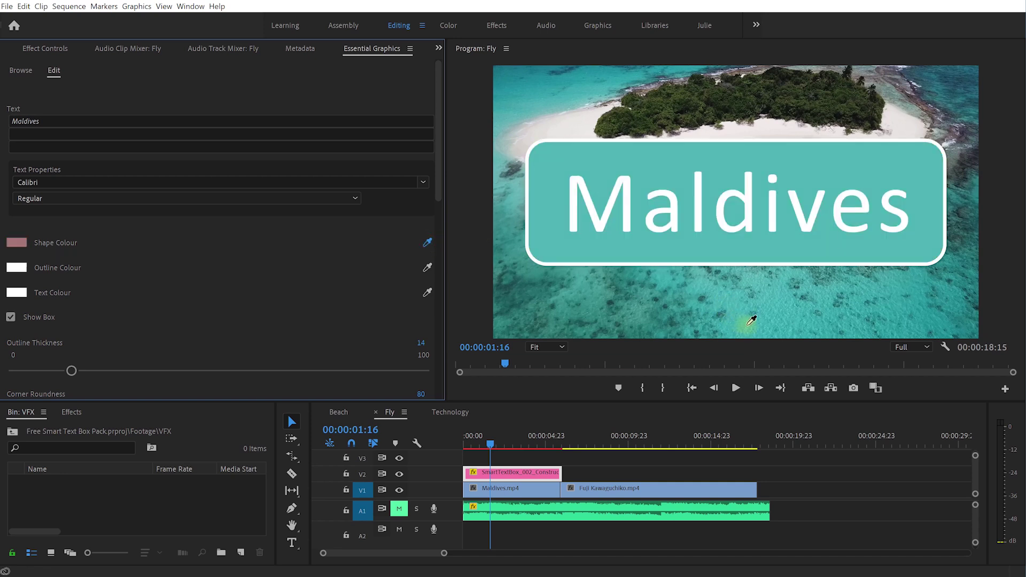
{"action": "left_click", "coordinate": [768, 316]}
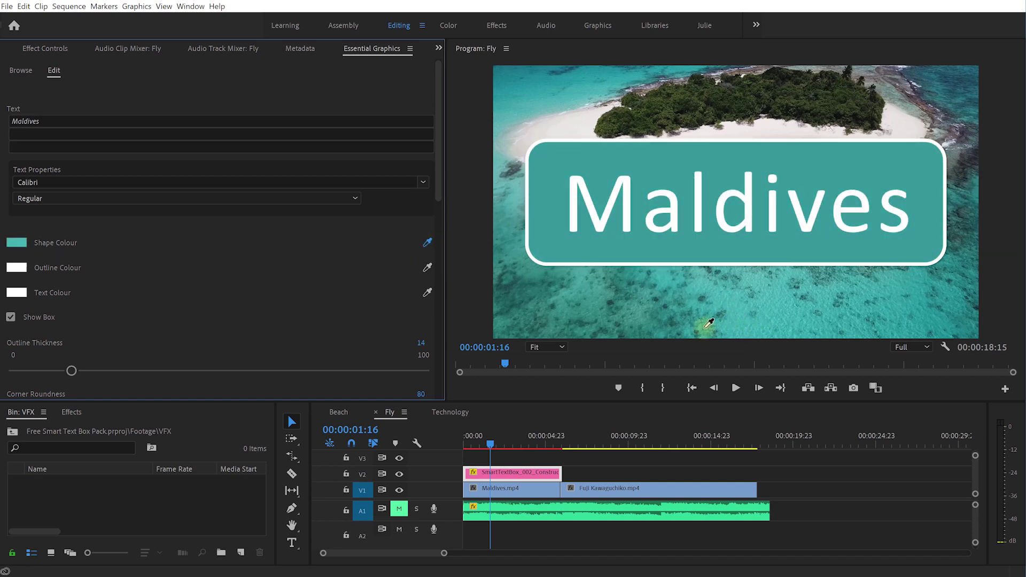
{"action": "left_click", "coordinate": [707, 327]}
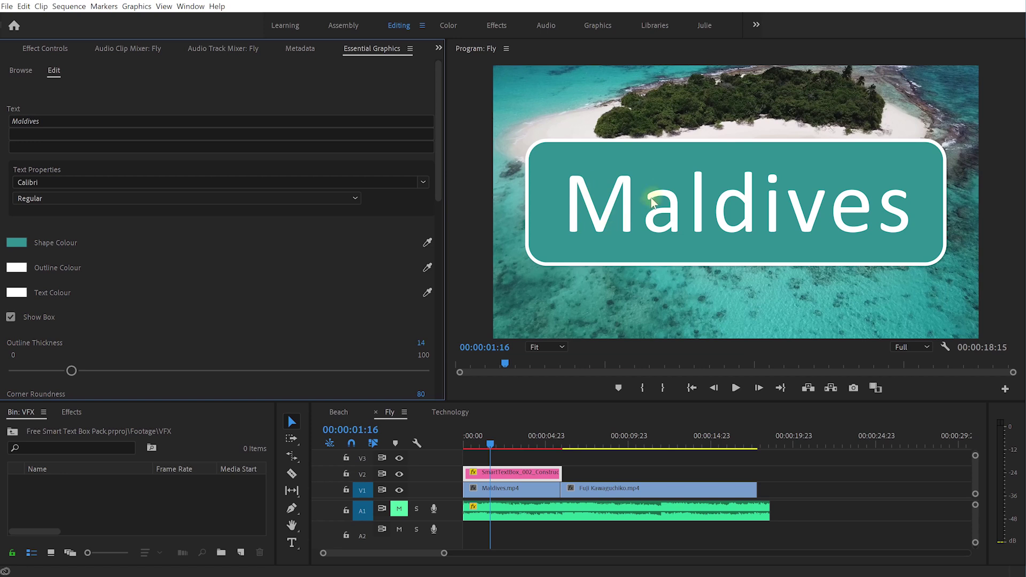
{"action": "scroll", "coordinate": [436, 149], "scroll_direction": "down", "scroll_amount": 8}
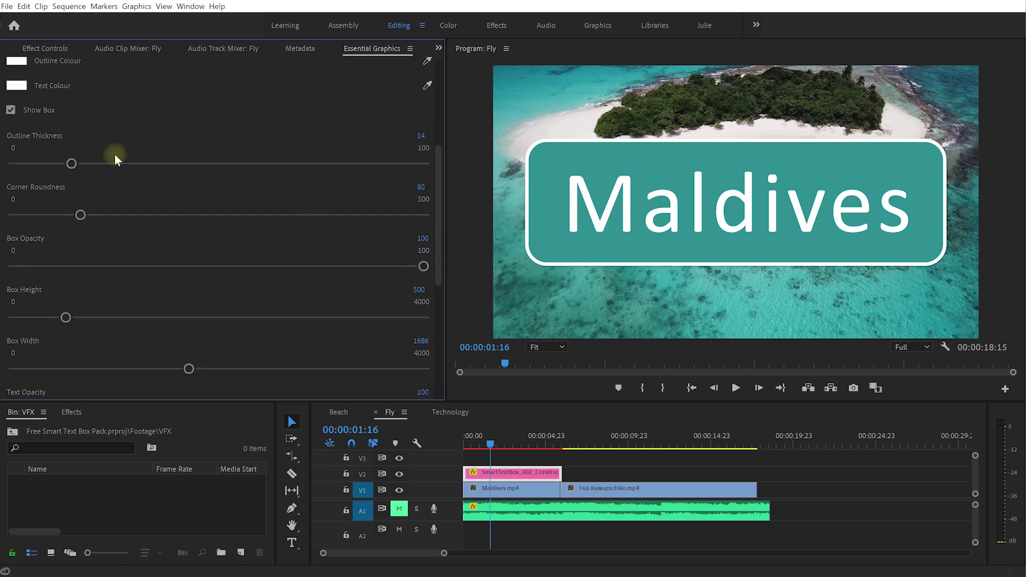
- Thin the outline, scale the box to 34, and offset it to -597, 378
{"action": "left_click_drag", "start_coordinate": [71, 164], "coordinate": [44, 162]}
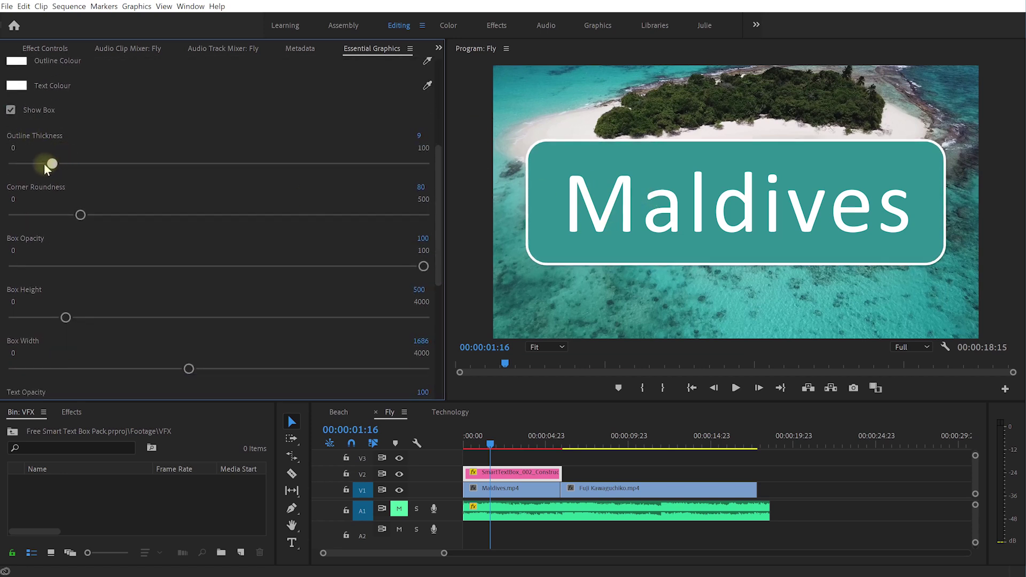
{"action": "left_click_drag", "start_coordinate": [440, 162], "coordinate": [459, 303]}
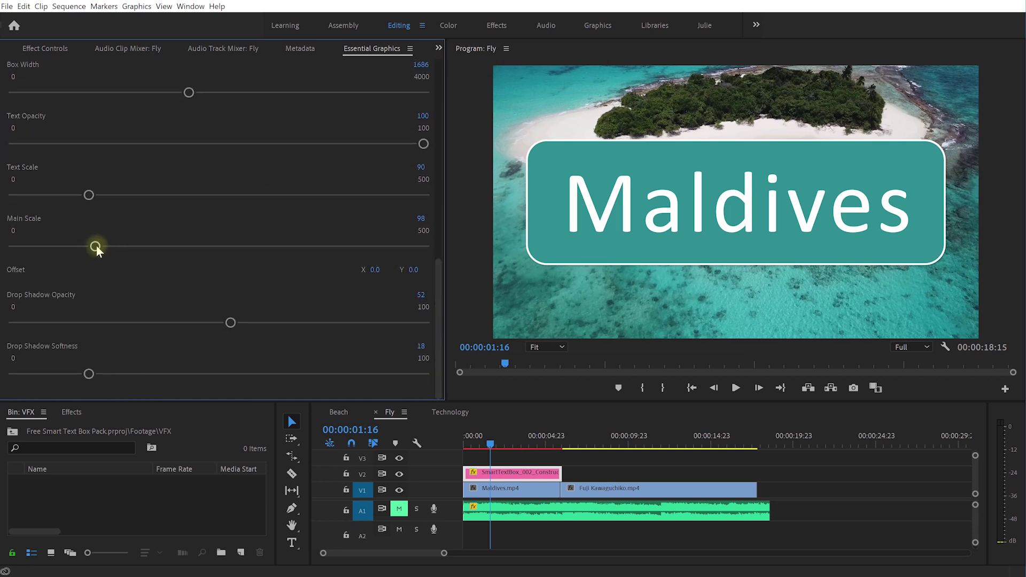
{"action": "left_click_drag", "start_coordinate": [97, 248], "coordinate": [45, 256]}
{"action": "mouse_move", "coordinate": [375, 269]}
{"action": "left_mouse_down"}
{"action": "mouse_move", "coordinate": [453, 260]}
{"action": "mouse_move", "coordinate": [444, 272]}
{"action": "mouse_move", "coordinate": [465, 271]}
{"action": "mouse_move", "coordinate": [375, 273]}
{"action": "mouse_move", "coordinate": [388, 271]}
{"action": "left_mouse_up"}
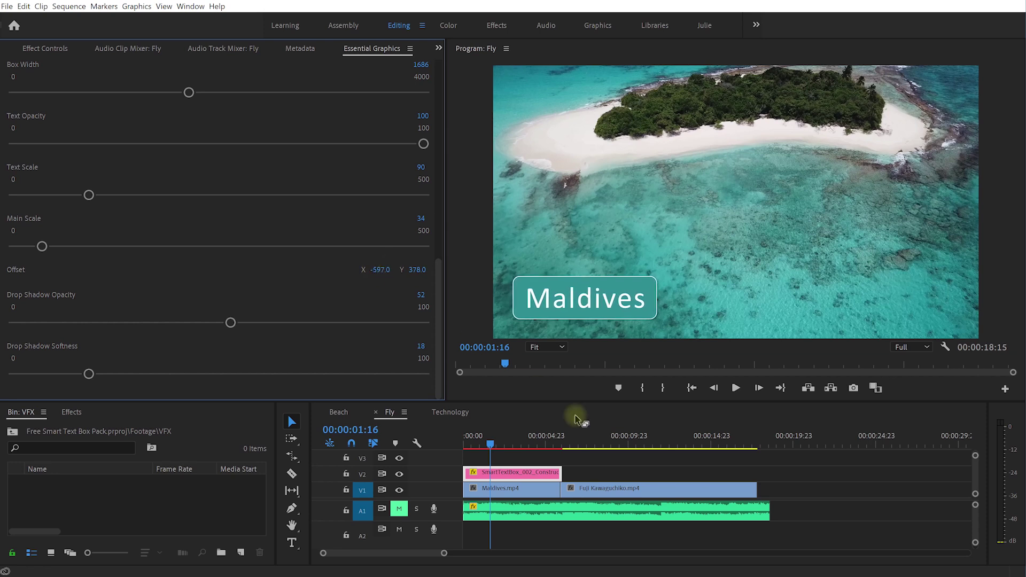
{"action": "left_click_drag", "start_coordinate": [489, 438], "coordinate": [445, 438]}
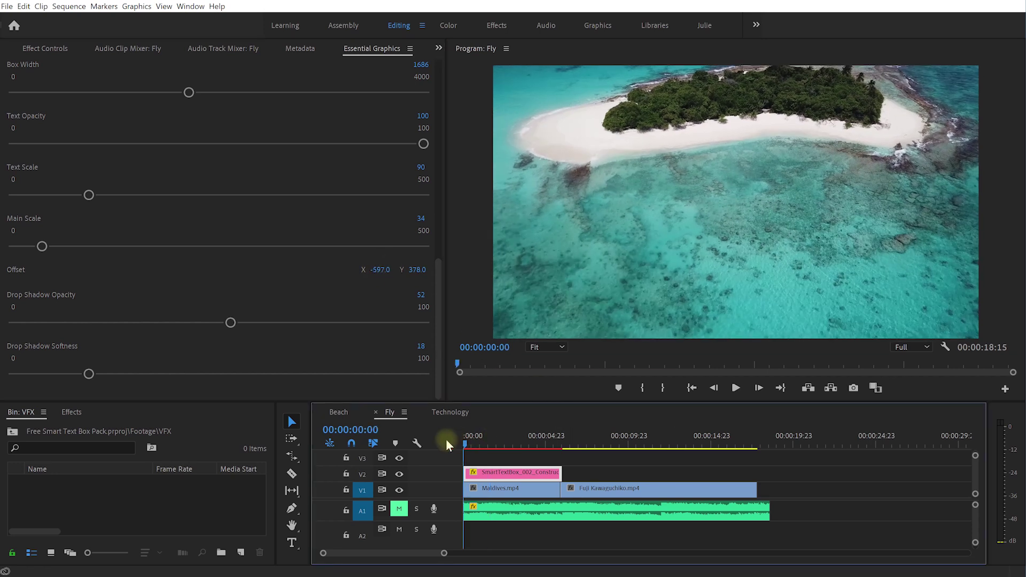
{"action": "key", "text": "space"}
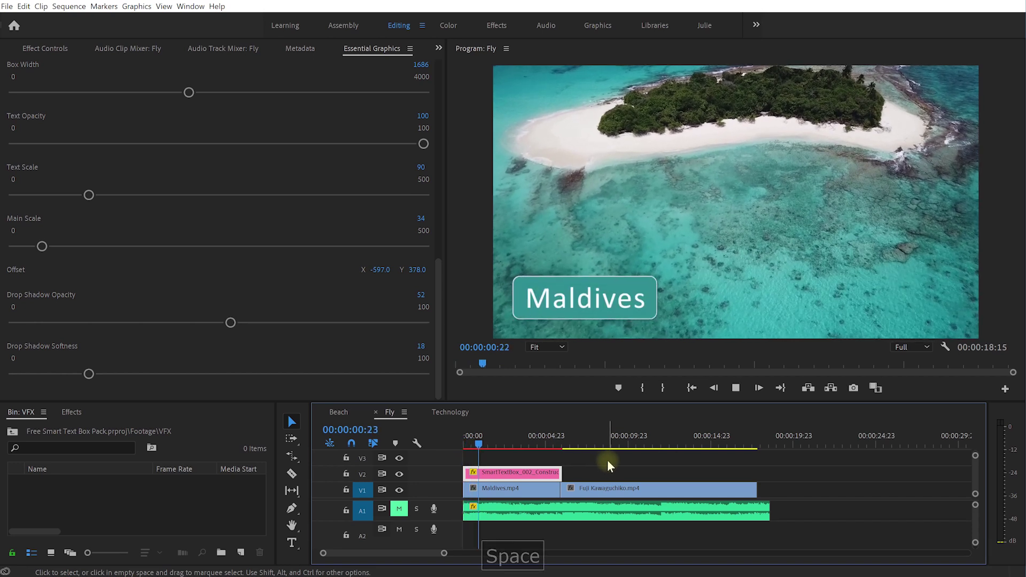
{"action": "key", "text": "space"}
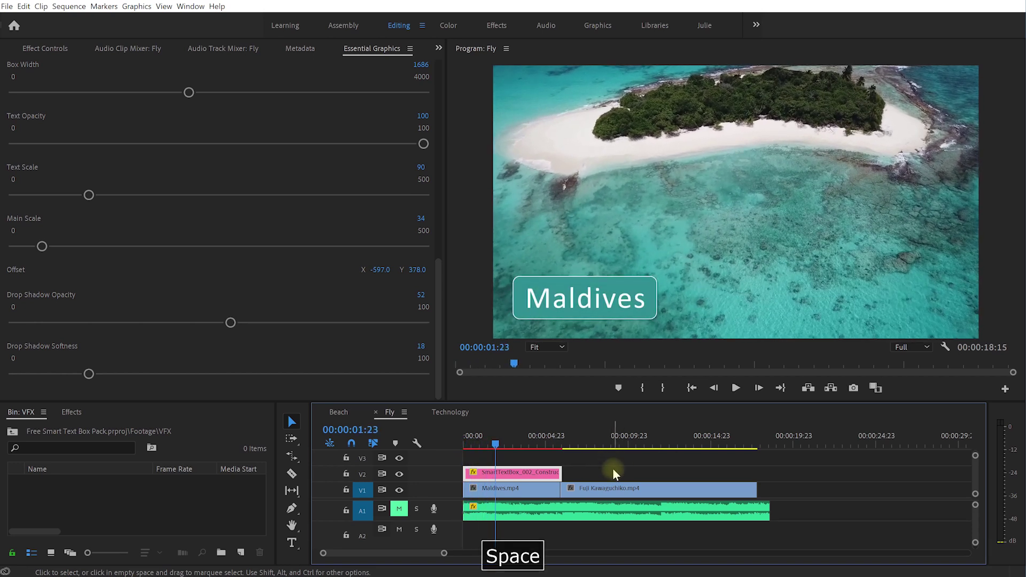
{"action": "left_click", "coordinate": [546, 438]}
{"action": "mouse_move", "coordinate": [546, 439]}
{"action": "left_mouse_down"}
{"action": "mouse_move", "coordinate": [562, 444]}
{"action": "mouse_move", "coordinate": [555, 451]}
{"action": "left_mouse_up"}
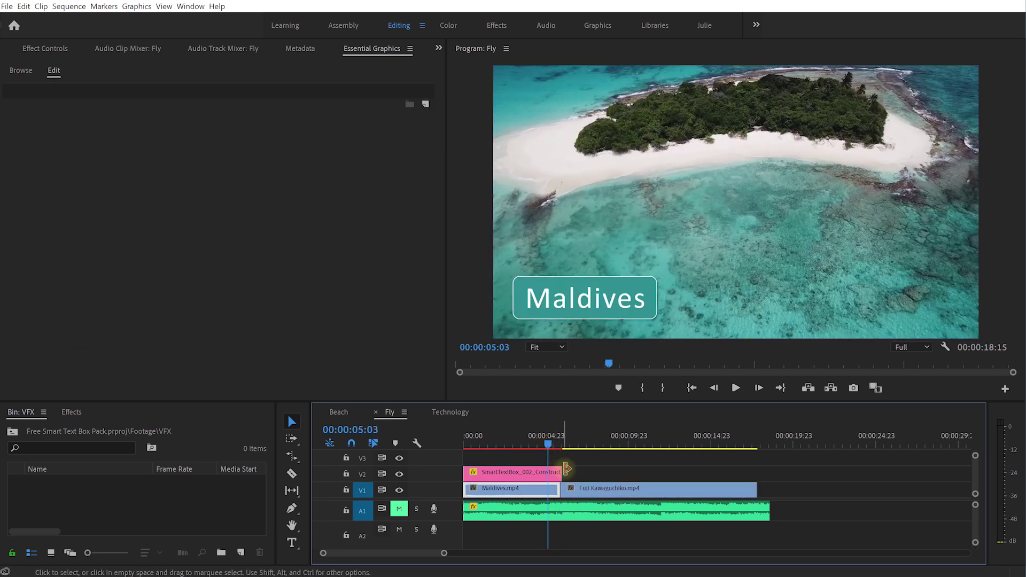
{"action": "key", "text": "r"}
{"action": "left_click", "coordinate": [563, 473]}
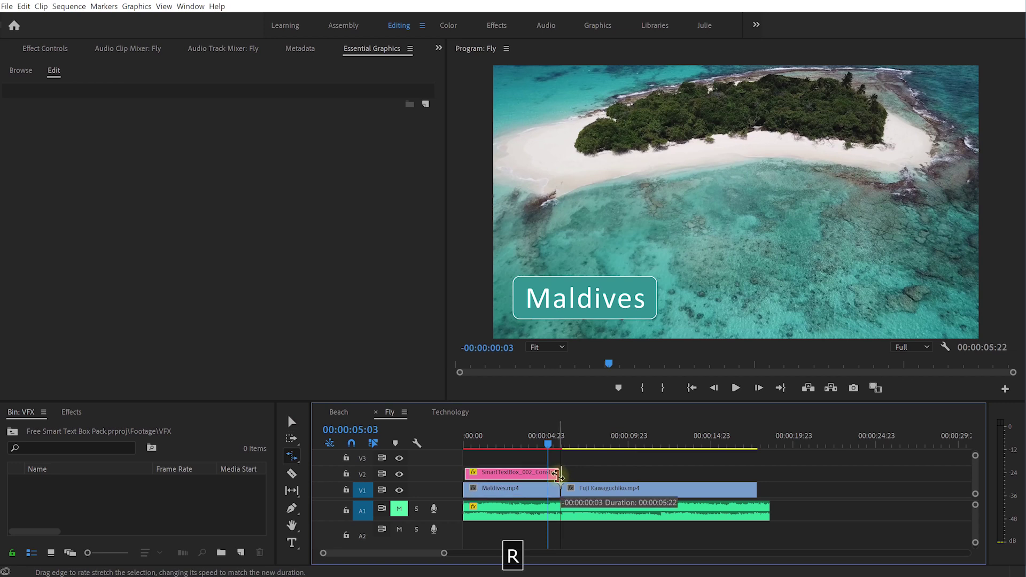
{"action": "key", "text": "1"}
{"action": "left_click_drag", "start_coordinate": [633, 445], "coordinate": [689, 459]}
{"action": "key", "text": "z"}
{"action": "left_click", "coordinate": [705, 465], "text": "alt"}
{"action": "key", "text": "v"}
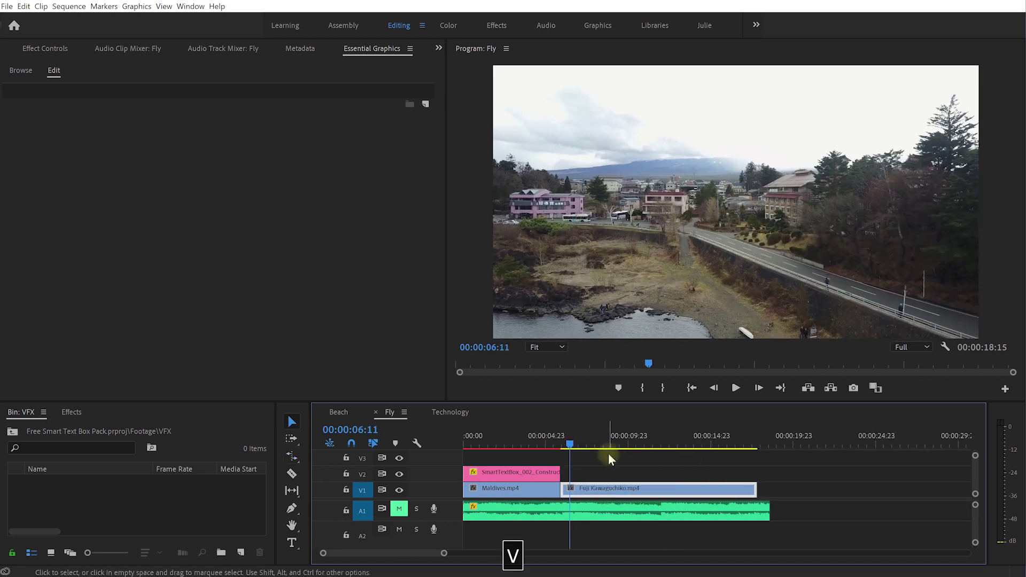
- Alt-drag a copy of the Maldives title onto V2 above the Fuji Kawaguchiko clip
{"action": "left_click", "coordinate": [21, 70]}
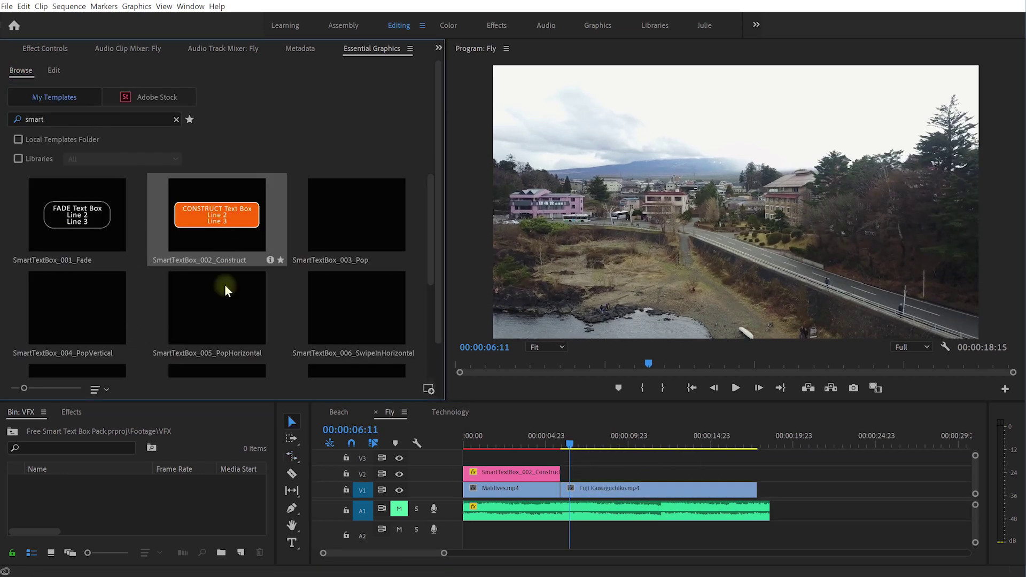
{"action": "left_click", "coordinate": [511, 473]}
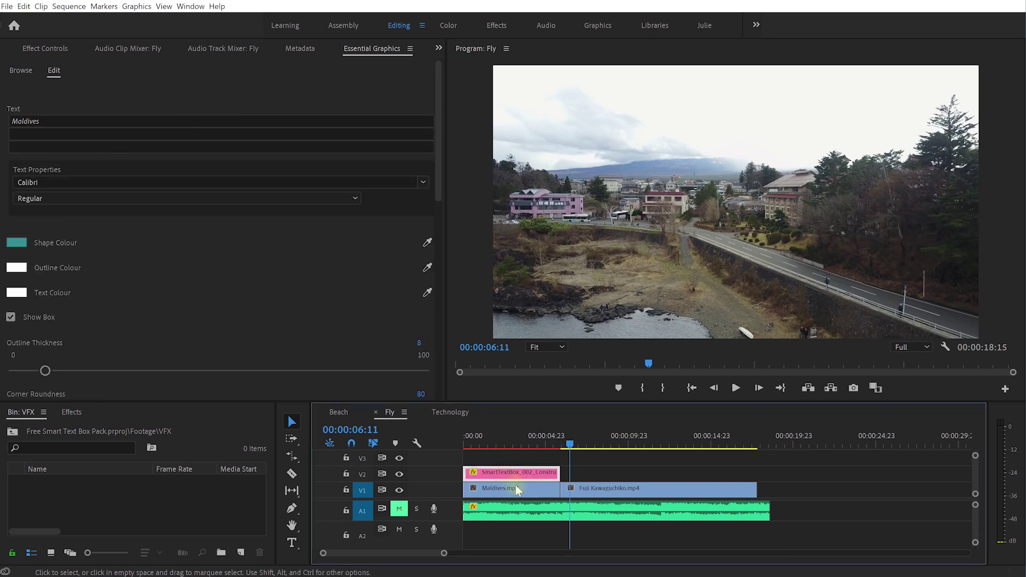
{"action": "left_click_drag", "start_coordinate": [489, 473], "coordinate": [581, 477]}
{"action": "left_click", "coordinate": [586, 445]}
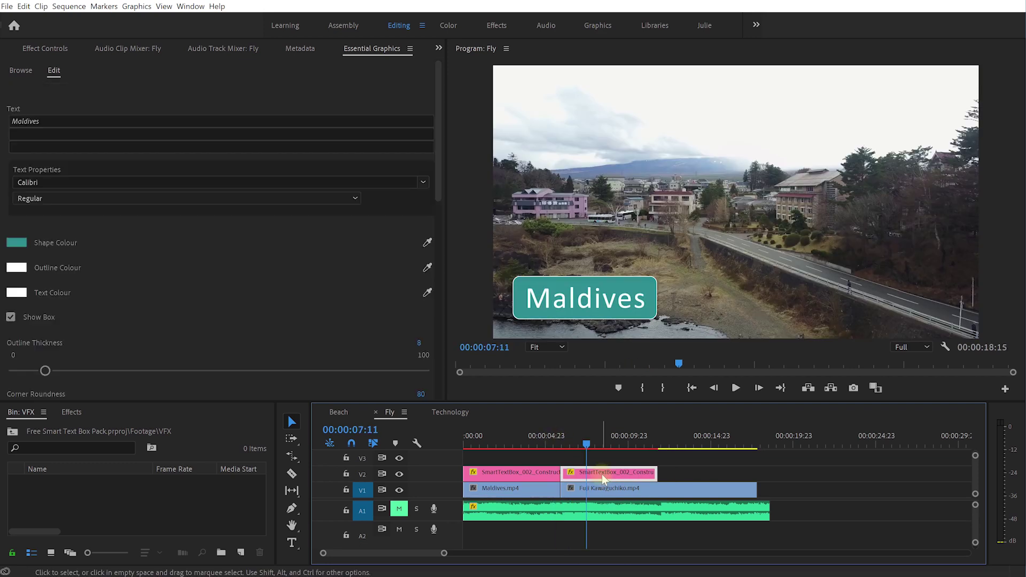
- Fill the copied box with a dark grey sampled from the video and thicken its outline
{"action": "left_click", "coordinate": [371, 49]}
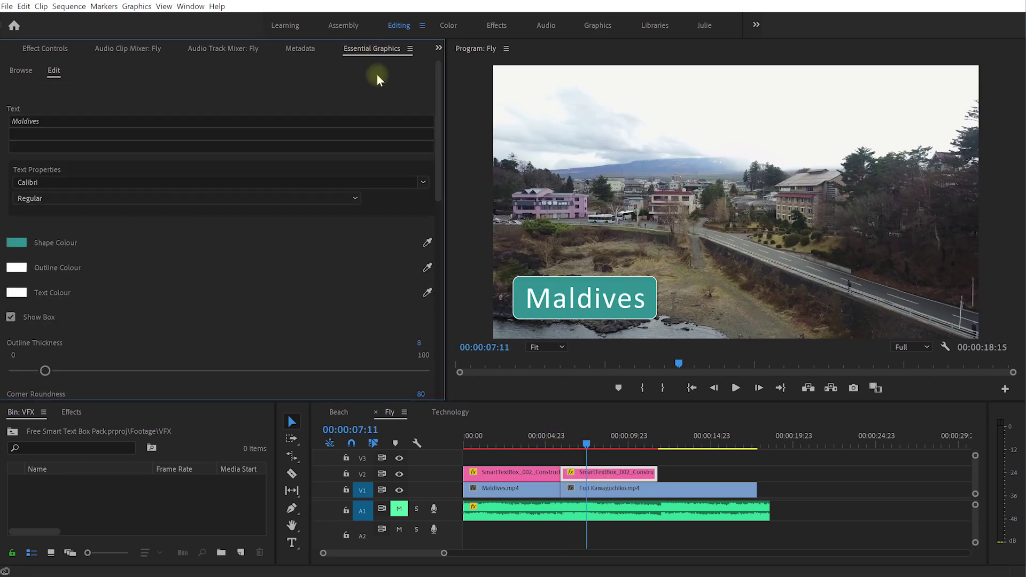
{"action": "left_click_drag", "start_coordinate": [428, 243], "coordinate": [931, 303]}
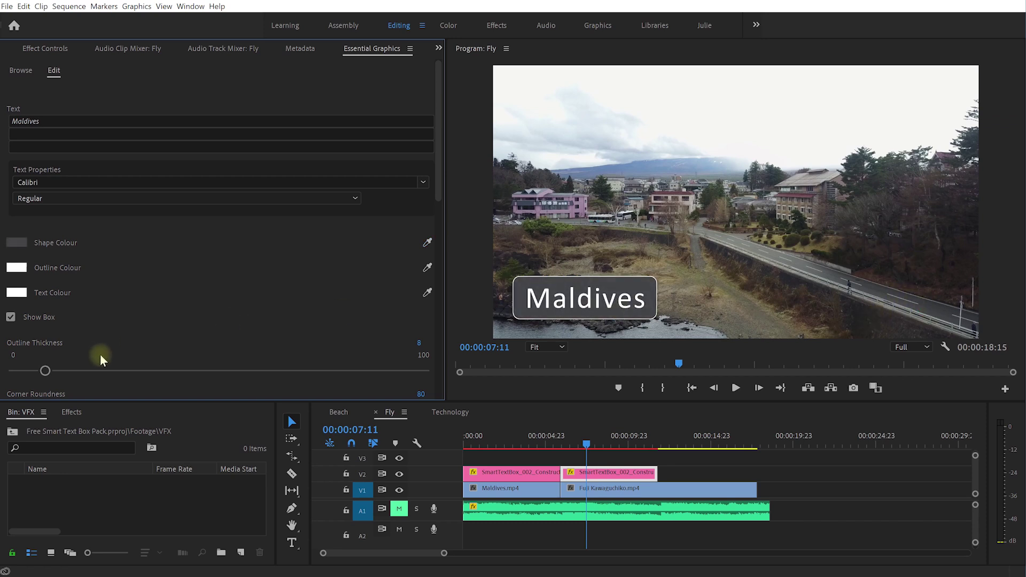
{"action": "left_click_drag", "start_coordinate": [45, 373], "coordinate": [163, 371]}
- Undo the thickness change and set the outline to mauve sampled from the pink building
{"action": "key", "text": "ctrl+z"}
{"action": "left_click", "coordinate": [16, 267]}
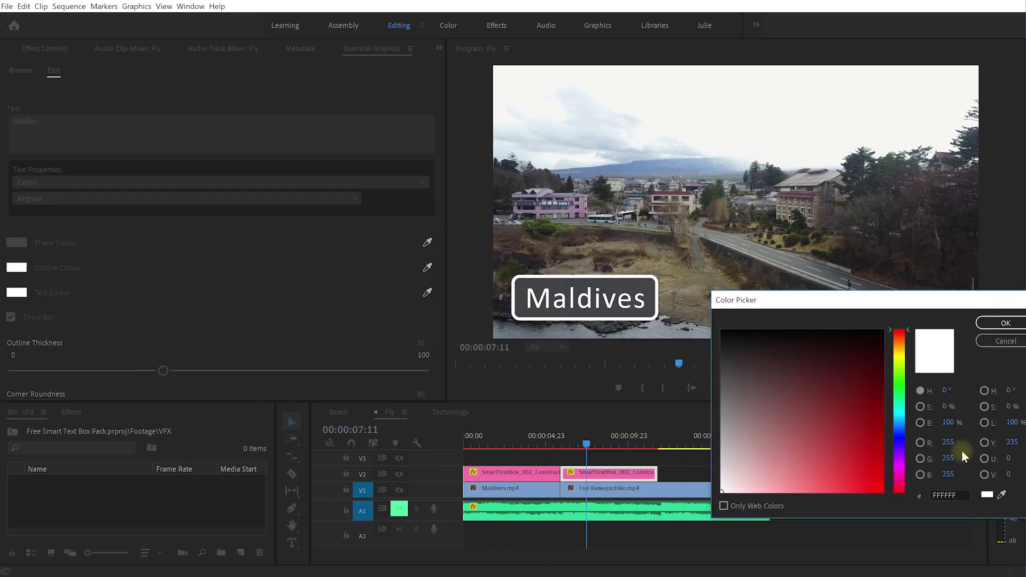
{"action": "left_click_drag", "start_coordinate": [1001, 496], "coordinate": [577, 204]}
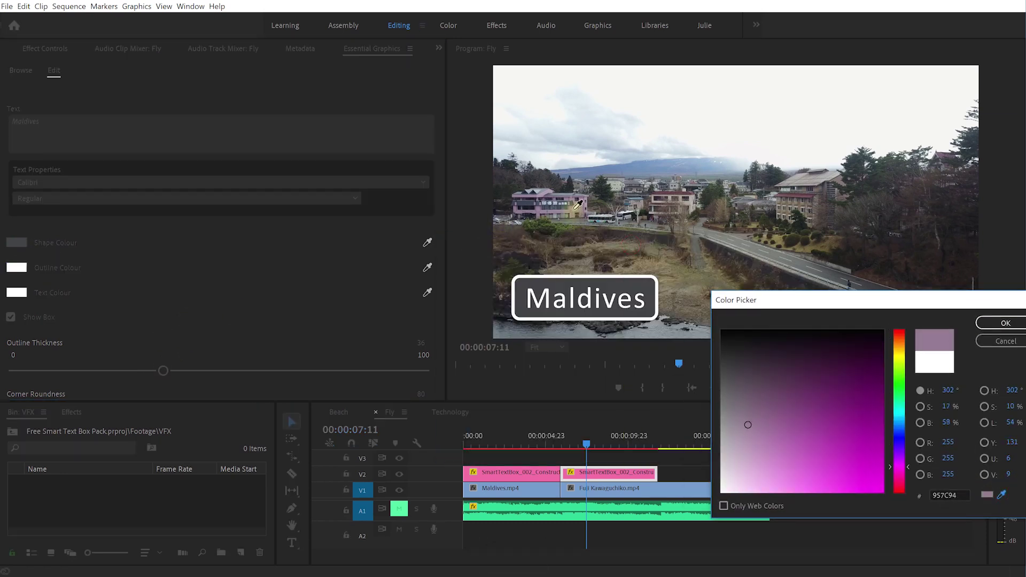
{"action": "left_click", "coordinate": [1006, 322]}
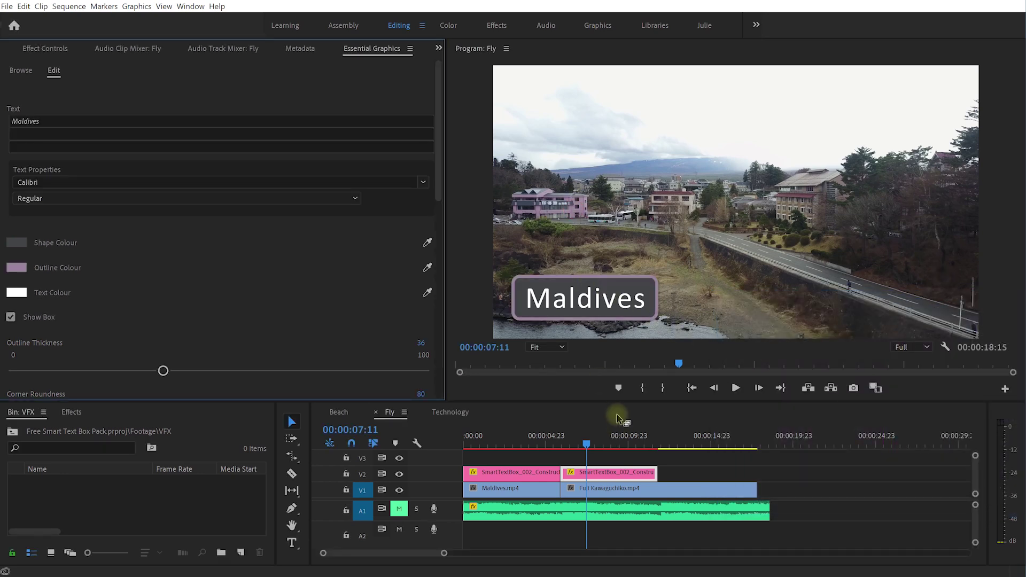
- Change the text to 'Japan', set Text Scale 75 and Main Scale 31, then preview both titles
{"action": "double_click", "coordinate": [126, 118]}
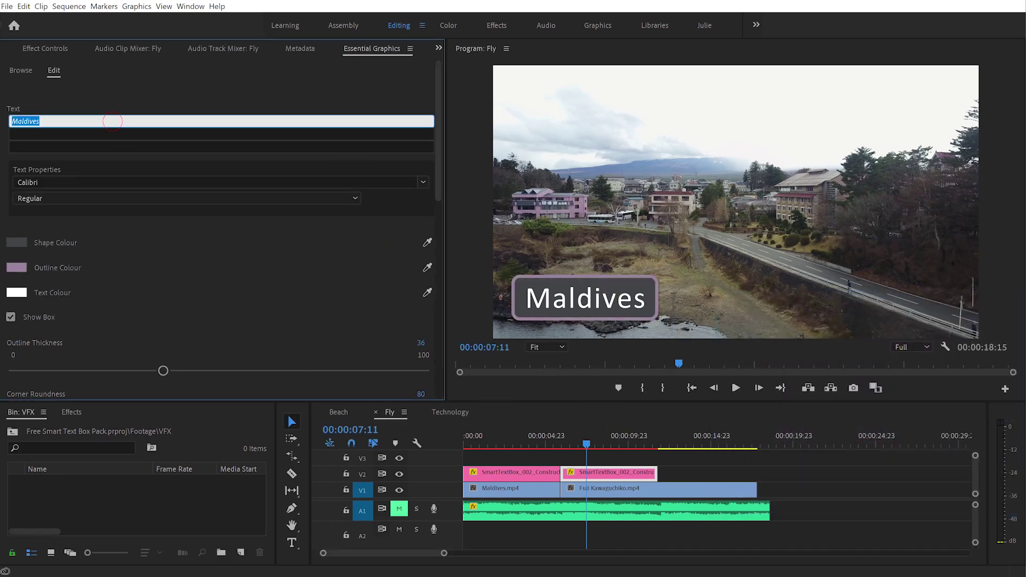
{"action": "type", "text": "Japan"}
{"action": "key", "text": "Return"}
{"action": "left_click_drag", "start_coordinate": [438, 170], "coordinate": [441, 327]}
{"action": "left_click_drag", "start_coordinate": [84, 293], "coordinate": [74, 294]}
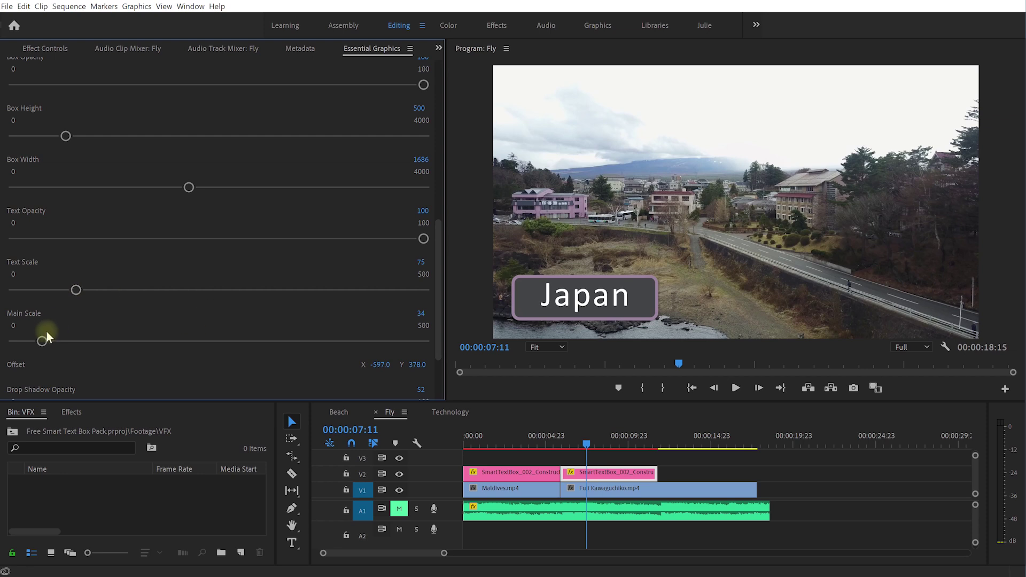
{"action": "left_click_drag", "start_coordinate": [41, 341], "coordinate": [40, 342]}
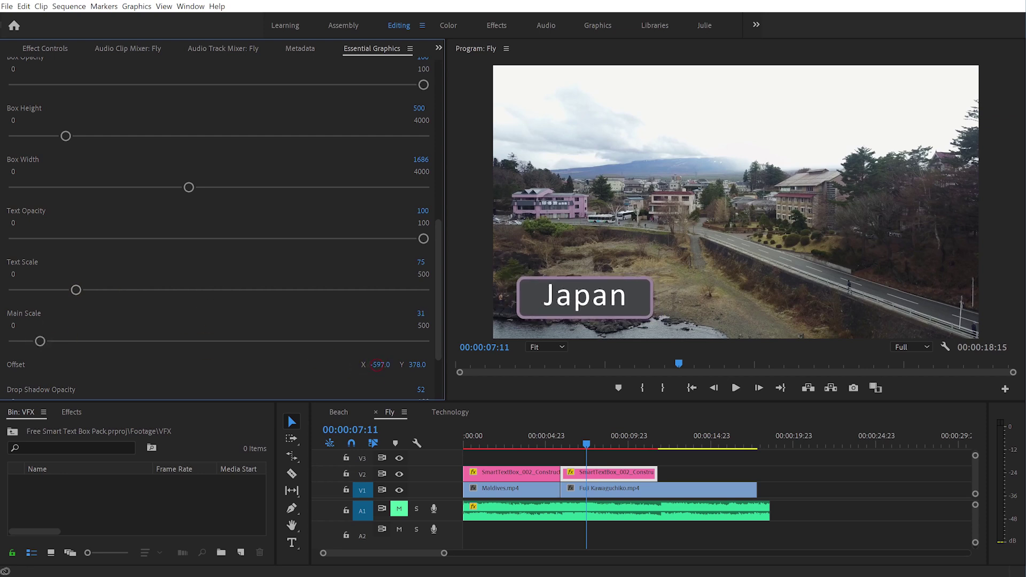
{"action": "left_click_drag", "start_coordinate": [585, 440], "coordinate": [535, 441]}
{"action": "key", "text": "space"}
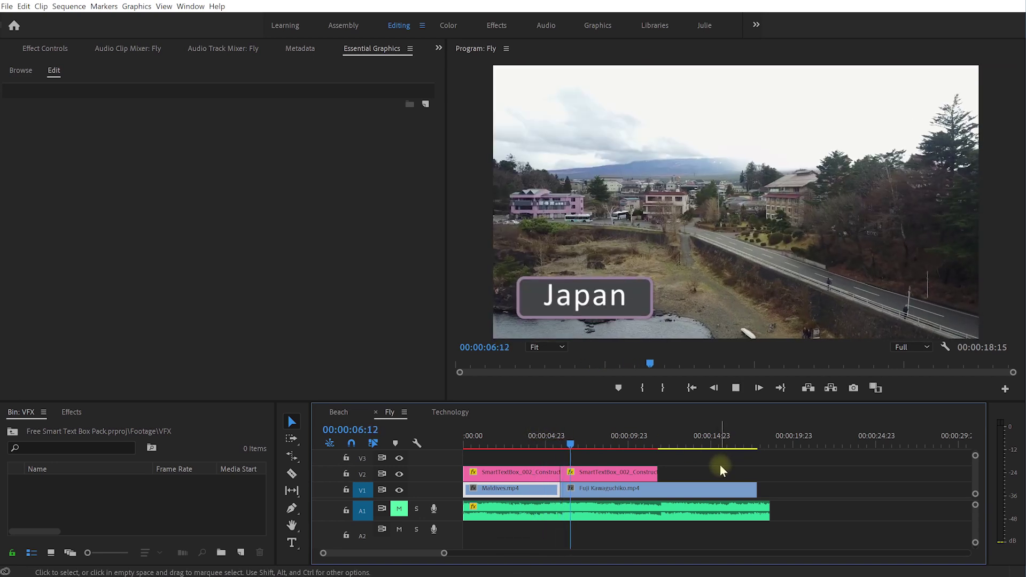
- Stop playback, switch to the Technology sequence and preview the Blue Yeti Nano clip
{"action": "key", "text": "space"}
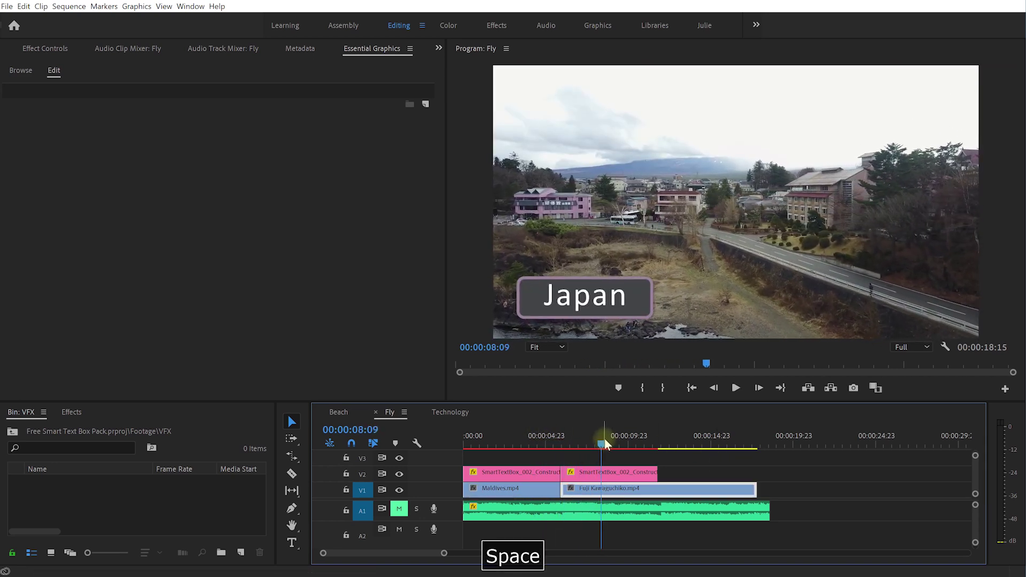
{"action": "left_click_drag", "start_coordinate": [604, 437], "coordinate": [453, 420]}
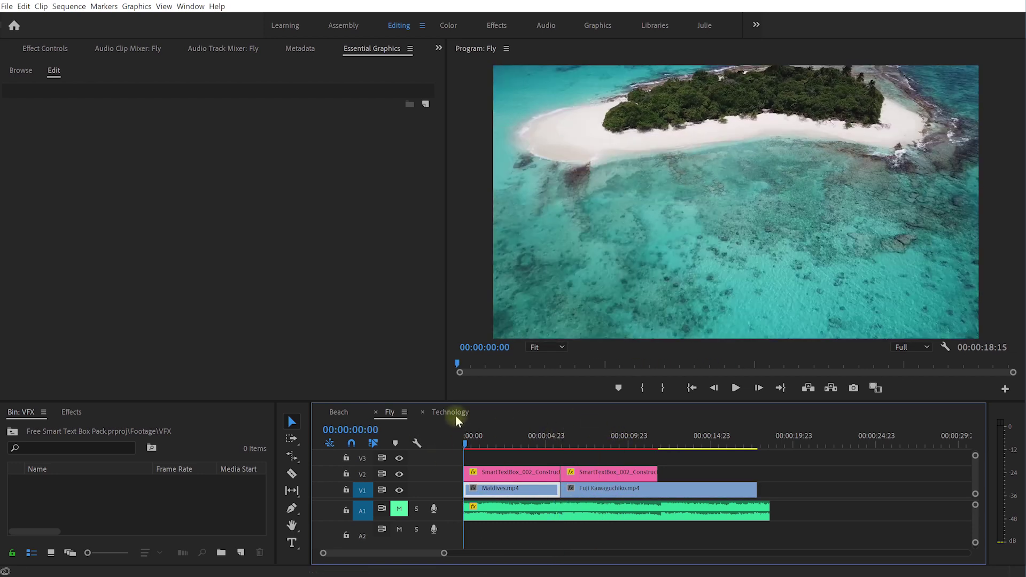
{"action": "left_click", "coordinate": [452, 411]}
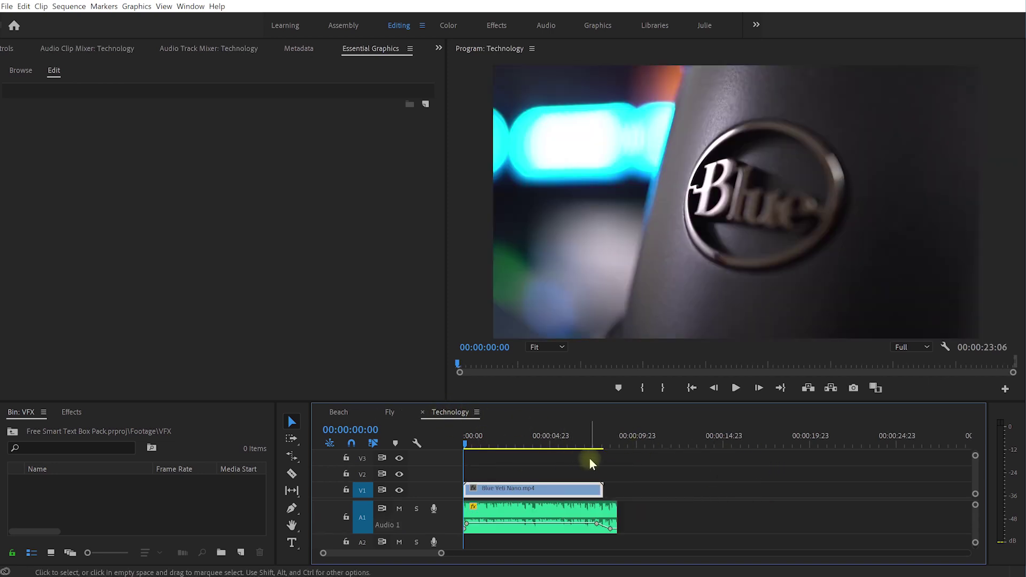
{"action": "key", "text": "space"}
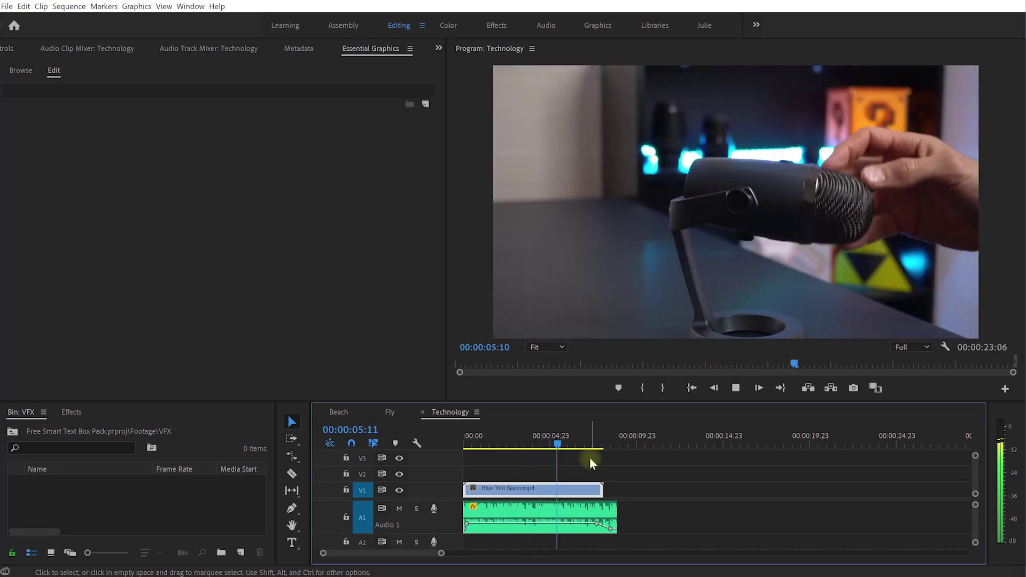
{"action": "key", "text": "space"}
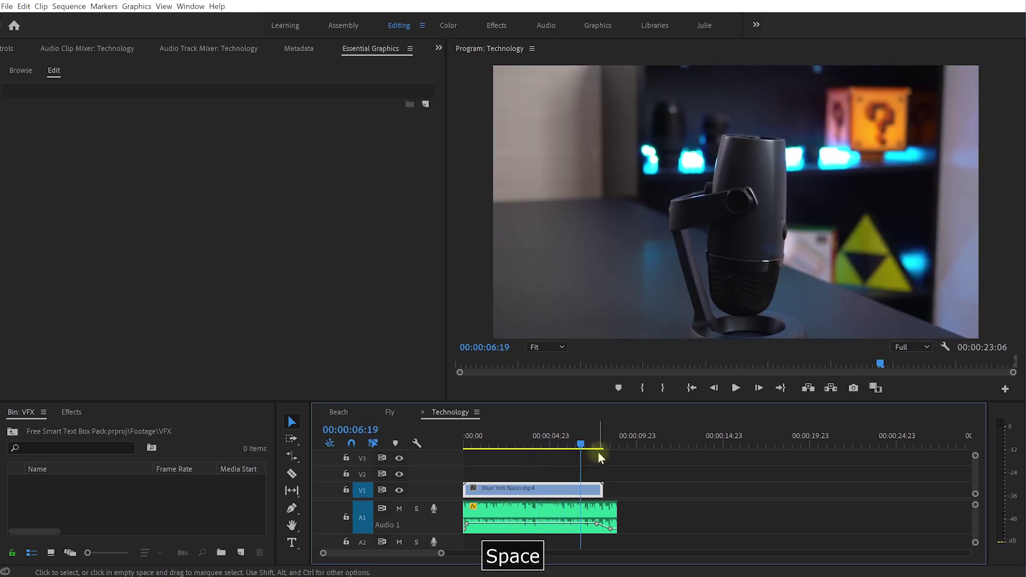
- Mute the Audio 1 track and return the playhead to 00:00:00:00
{"action": "left_click", "coordinate": [398, 508]}
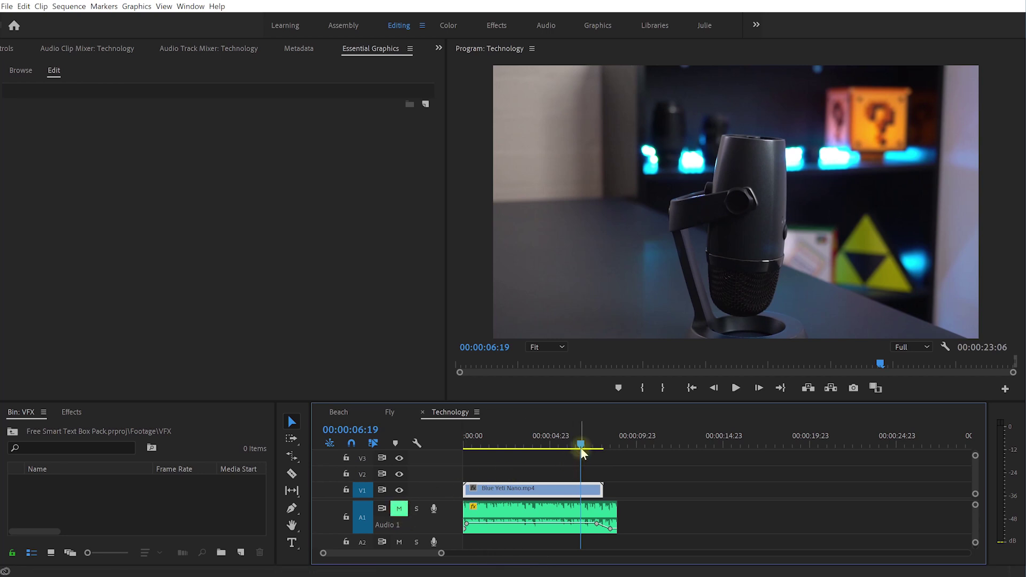
{"action": "left_click_drag", "start_coordinate": [582, 453], "coordinate": [445, 437]}
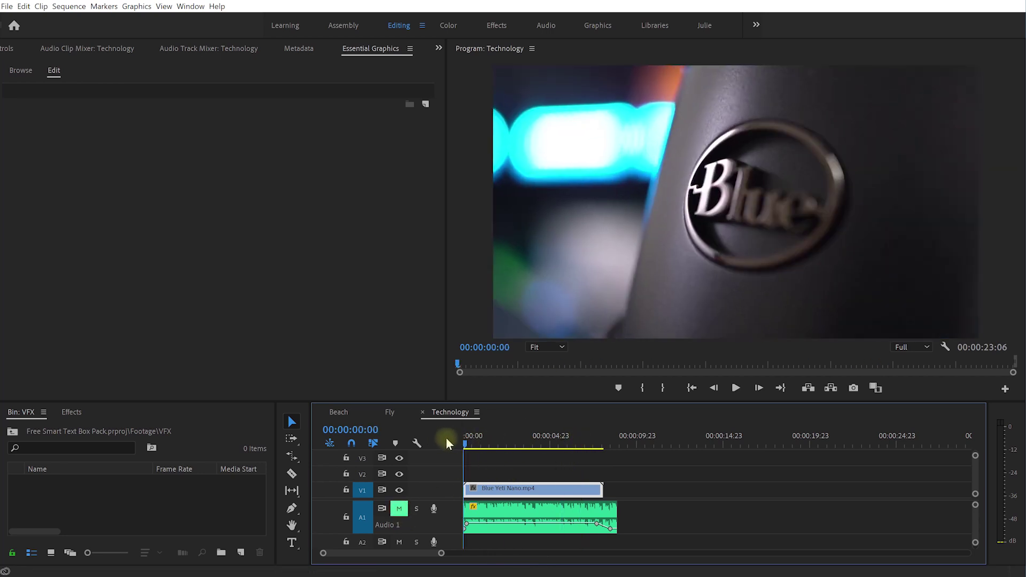
{"action": "left_click", "coordinate": [368, 51]}
- Place SmartTextBox_009_Glitch on V2 at 00:00 over Blue Yeti Nano.mp4 and preview its intro
{"action": "left_click", "coordinate": [18, 73]}
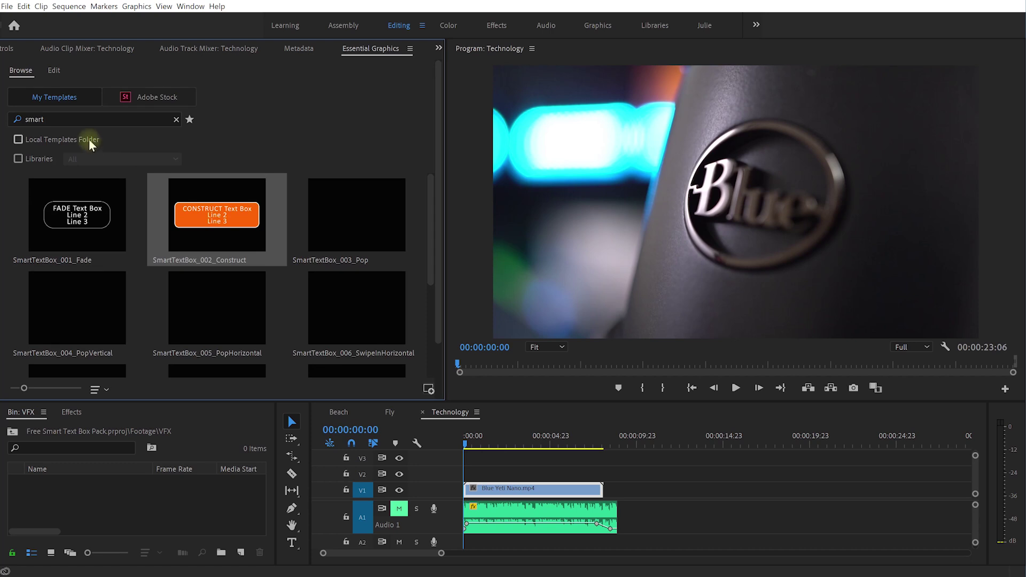
{"action": "left_click_drag", "start_coordinate": [430, 197], "coordinate": [420, 266]}
{"action": "left_click", "coordinate": [352, 258]}
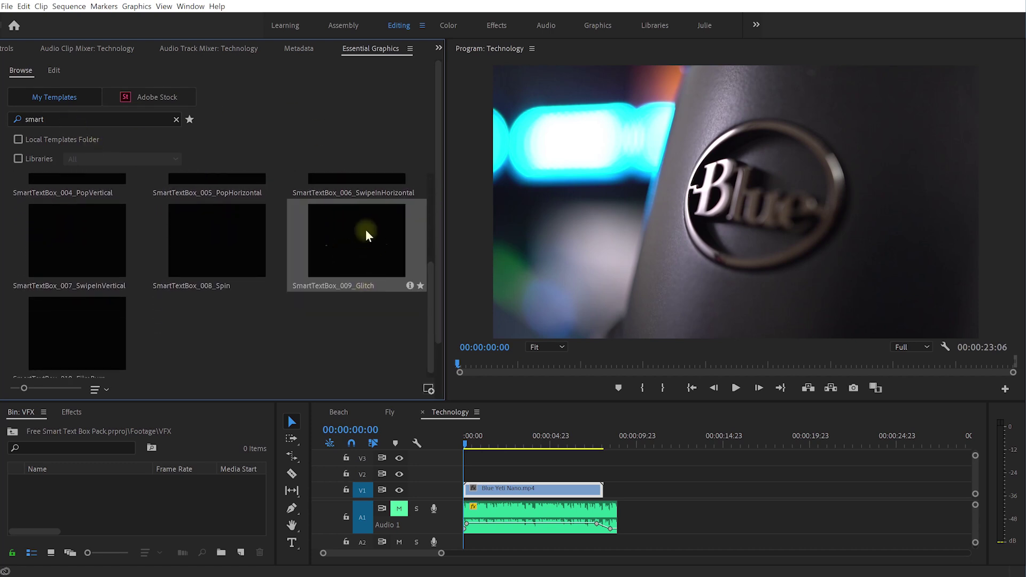
{"action": "left_click_drag", "start_coordinate": [582, 383], "coordinate": [467, 478]}
{"action": "left_click", "coordinate": [547, 472]}
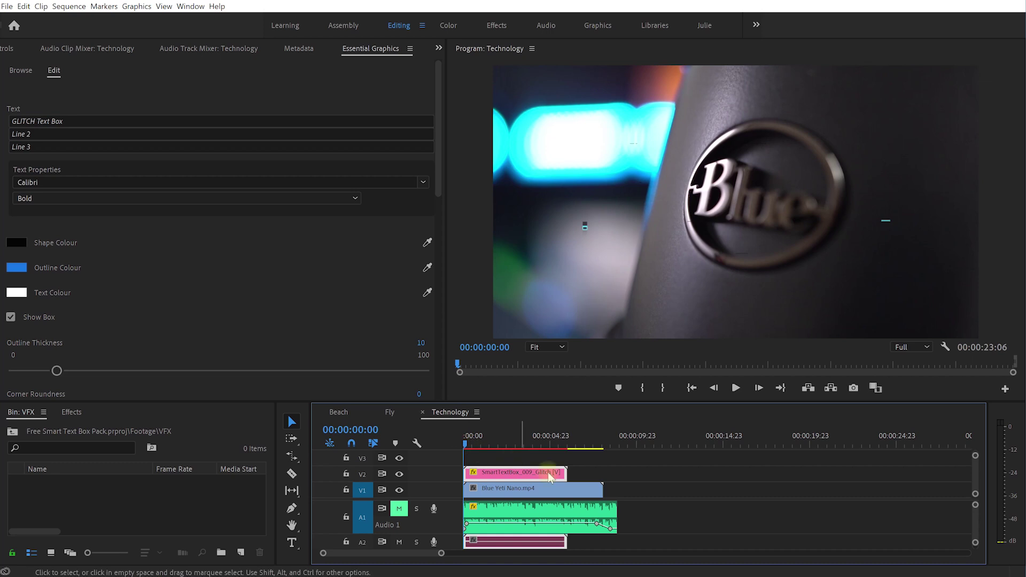
{"action": "key", "text": "space"}
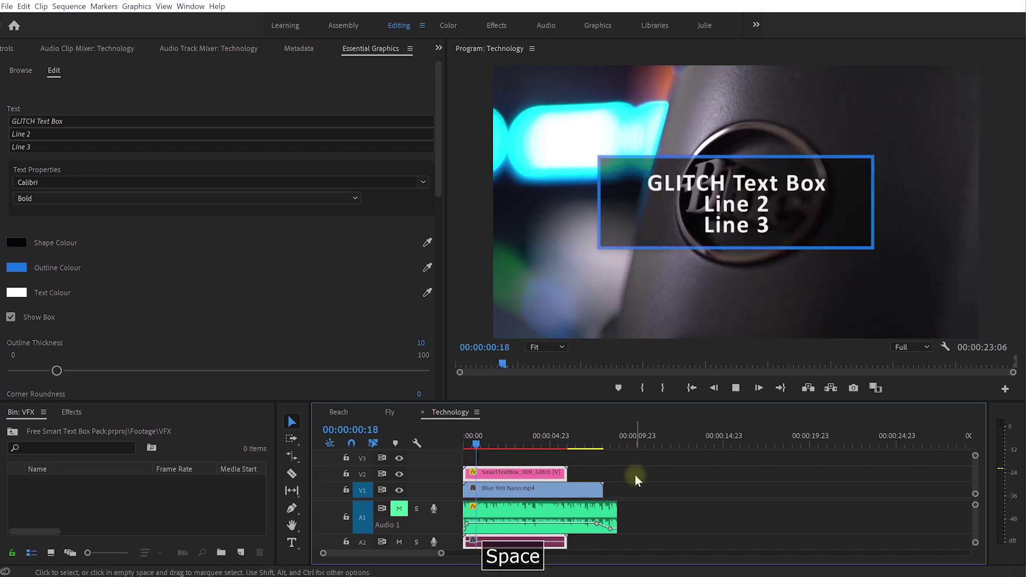
{"action": "mouse_move", "coordinate": [484, 441]}
{"action": "left_mouse_down"}
{"action": "mouse_move", "coordinate": [469, 445]}
{"action": "mouse_move", "coordinate": [495, 447]}
{"action": "left_mouse_up"}
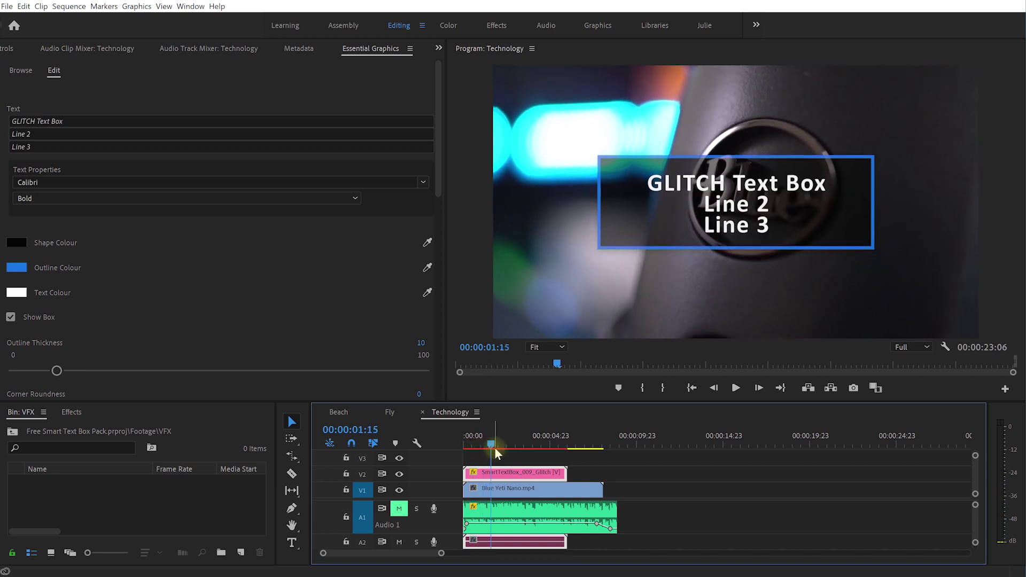
- Change the three text lines to 'Blue', 'Yeti', 'Review' in the DS-Digital font
{"action": "left_click", "coordinate": [114, 121]}
{"action": "type", "text": "Blue"}
{"action": "key", "text": "Tab"}
{"action": "type", "text": "Yeti"}
{"action": "key", "text": "Tab"}
{"action": "type", "text": "Rev"}
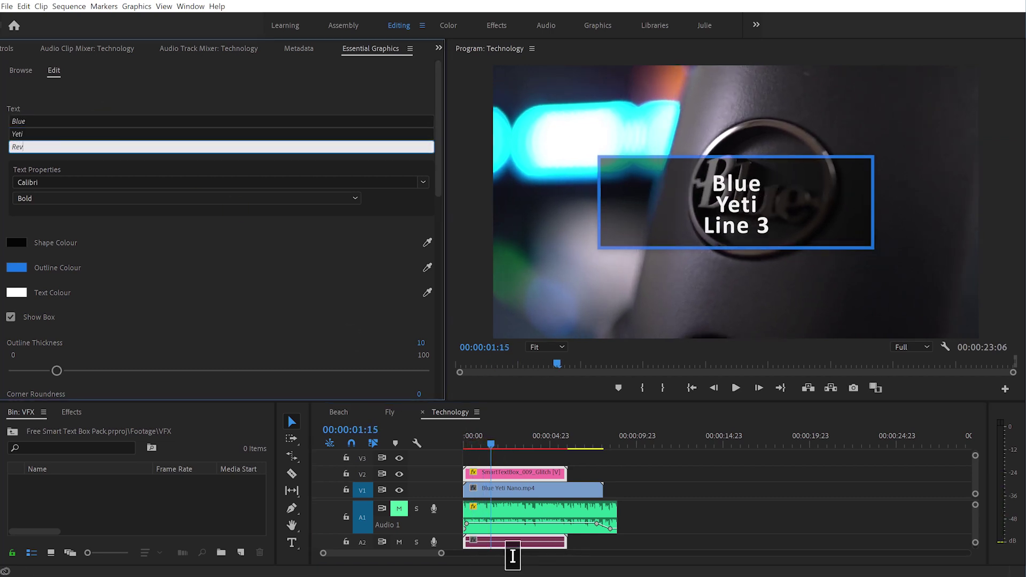
{"action": "type", "text": "iew"}
{"action": "key", "text": "Return"}
{"action": "left_click", "coordinate": [423, 182]}
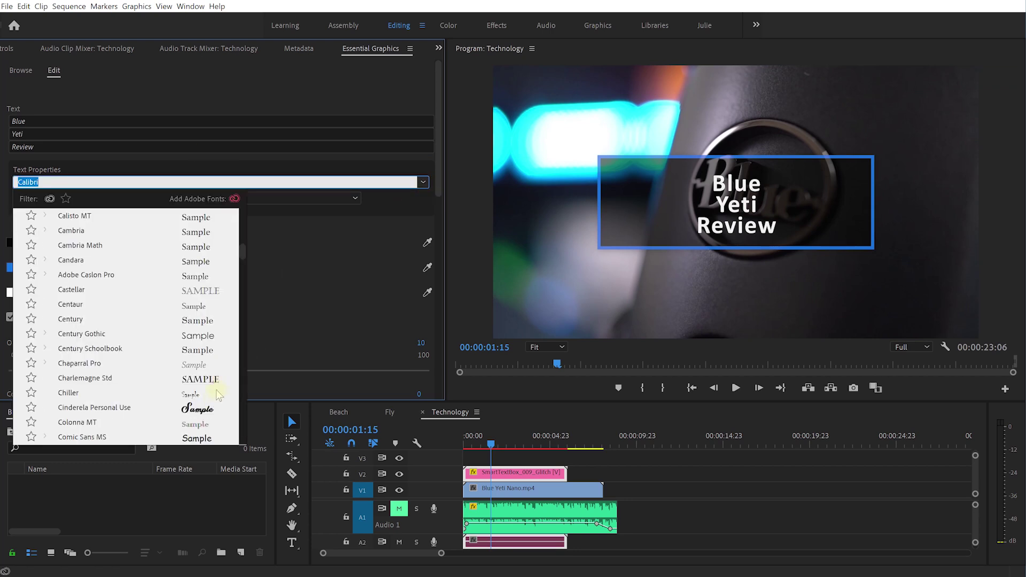
{"action": "scroll", "coordinate": [217, 395], "scroll_direction": "down", "scroll_amount": 5}
{"action": "left_click", "coordinate": [206, 396]}
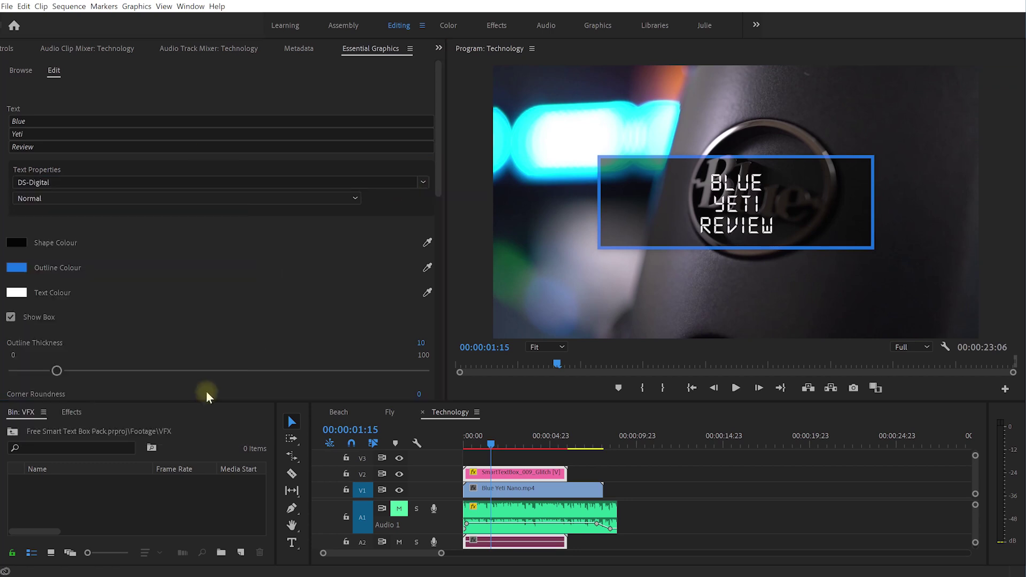
- Give the box a pale cyan outline sampled from the footage, a thinner outline and square corners
{"action": "left_click", "coordinate": [15, 268]}
{"action": "left_click_drag", "start_coordinate": [727, 438], "coordinate": [548, 113]}
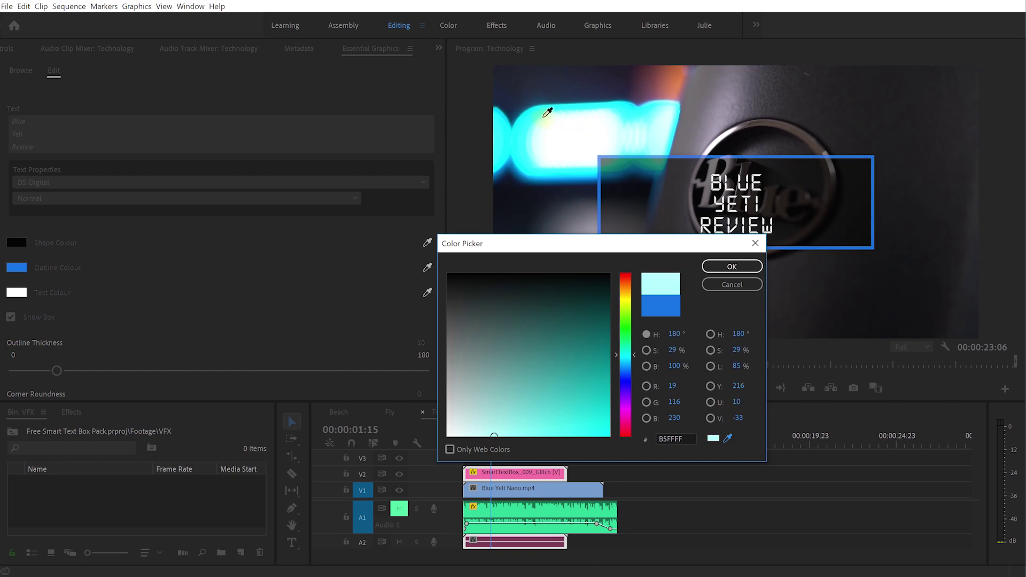
{"action": "left_click", "coordinate": [727, 267]}
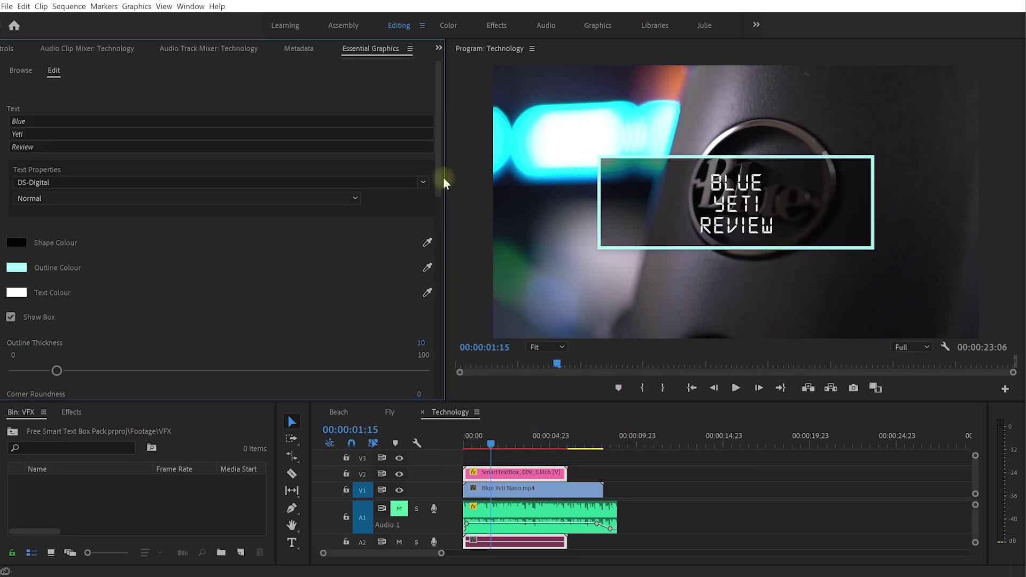
{"action": "left_click_drag", "start_coordinate": [443, 177], "coordinate": [439, 242]}
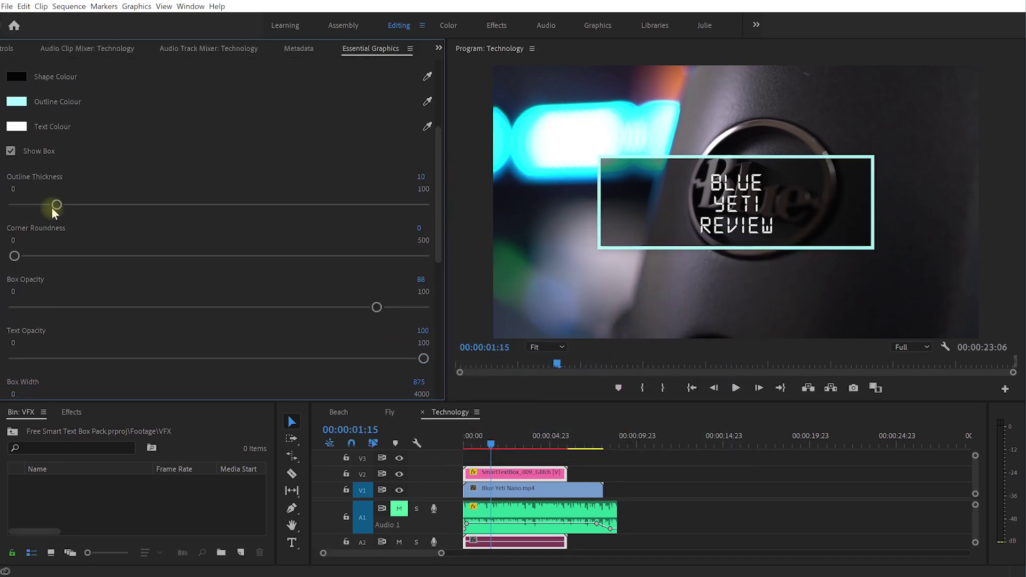
{"action": "left_click_drag", "start_coordinate": [52, 209], "coordinate": [43, 207]}
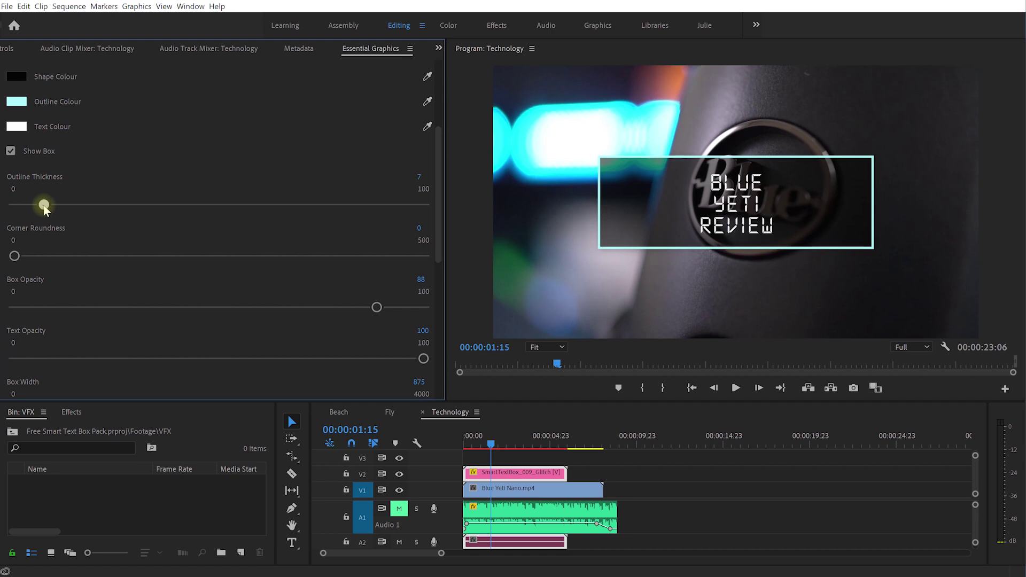
{"action": "scroll", "coordinate": [13, 231], "scroll_direction": "down", "scroll_amount": 1}
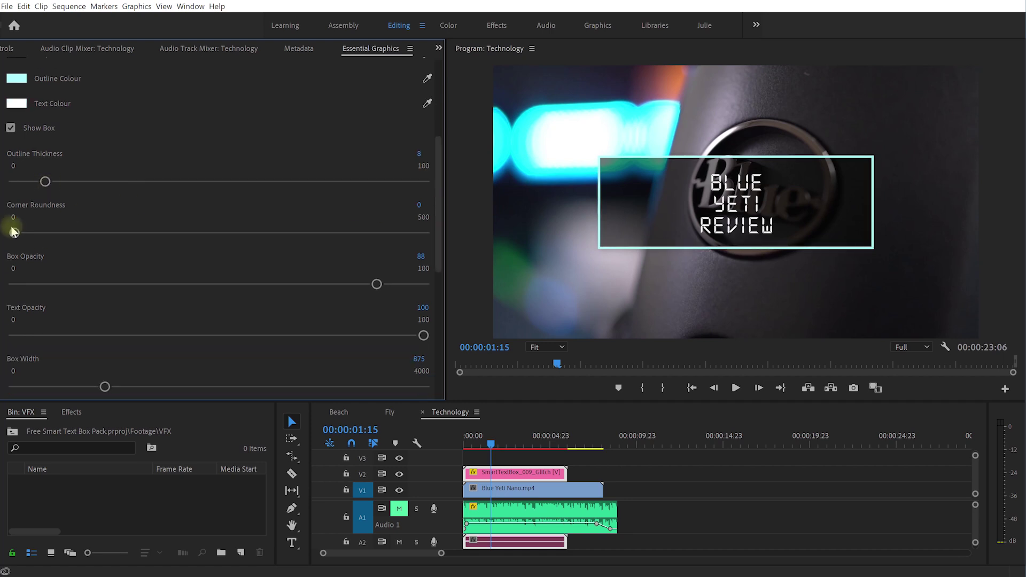
{"action": "left_click_drag", "start_coordinate": [113, 235], "coordinate": [14, 233]}
- Make the box background more opaque and enlarge the box to 1154 wide by 389 high
{"action": "scroll", "coordinate": [384, 267], "scroll_direction": "down", "scroll_amount": 1}
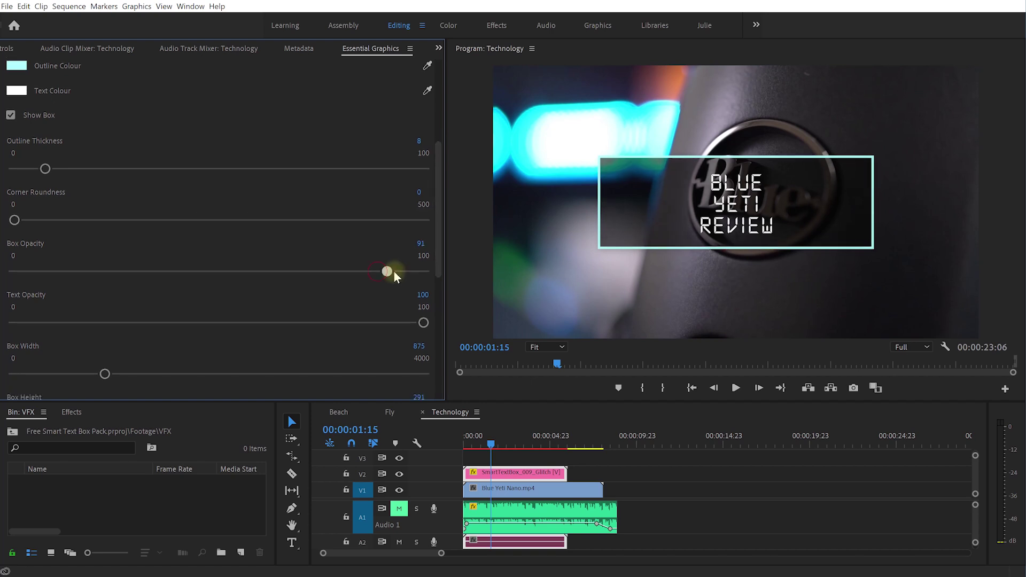
{"action": "left_click_drag", "start_coordinate": [393, 271], "coordinate": [438, 330]}
{"action": "scroll", "coordinate": [124, 188], "scroll_direction": "down", "scroll_amount": 2}
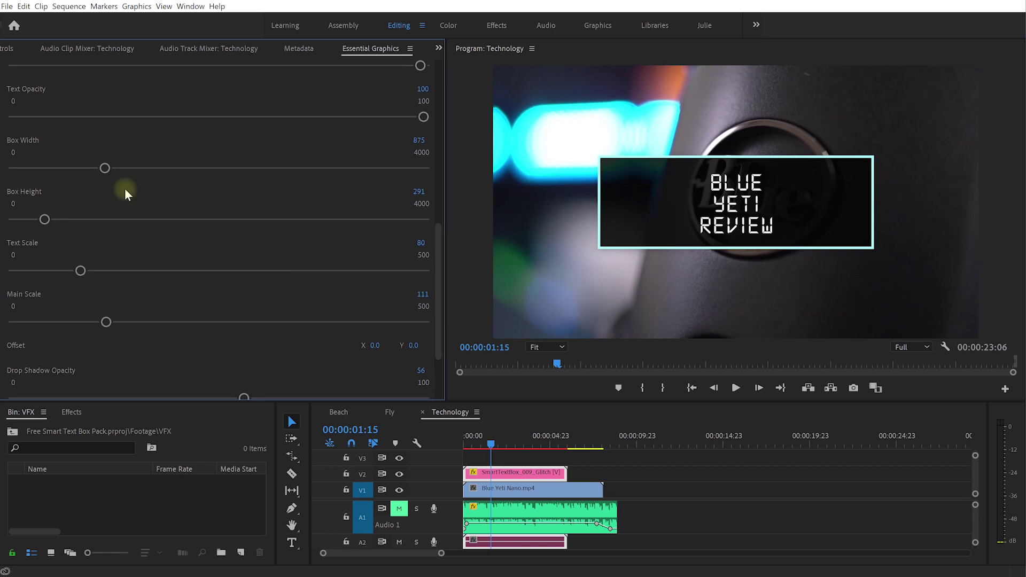
{"action": "left_click_drag", "start_coordinate": [106, 169], "coordinate": [132, 168]}
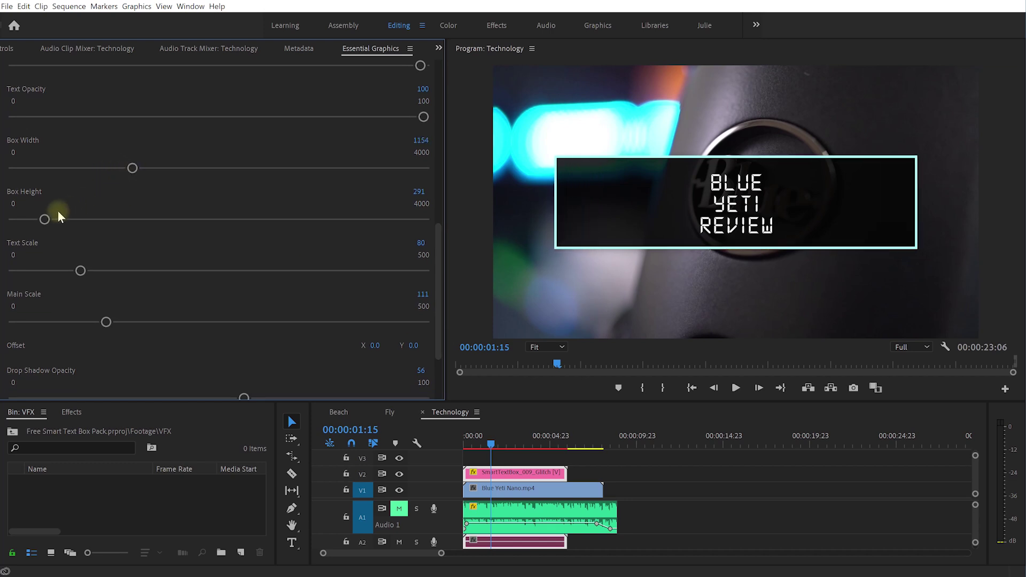
{"action": "left_click_drag", "start_coordinate": [45, 220], "coordinate": [54, 219]}
- Set the drop shadow to opacity 86 and softness 14, then preview from the start
{"action": "left_click_drag", "start_coordinate": [439, 242], "coordinate": [433, 296]}
{"action": "left_click_drag", "start_coordinate": [243, 299], "coordinate": [306, 297]}
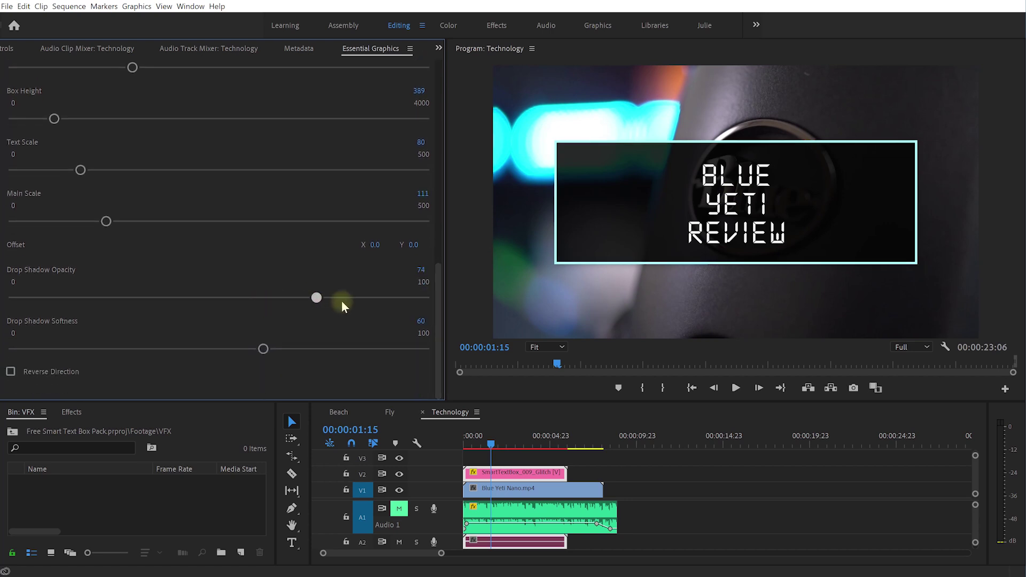
{"action": "left_click_drag", "start_coordinate": [261, 350], "coordinate": [202, 351]}
{"action": "left_click_drag", "start_coordinate": [95, 351], "coordinate": [67, 353]}
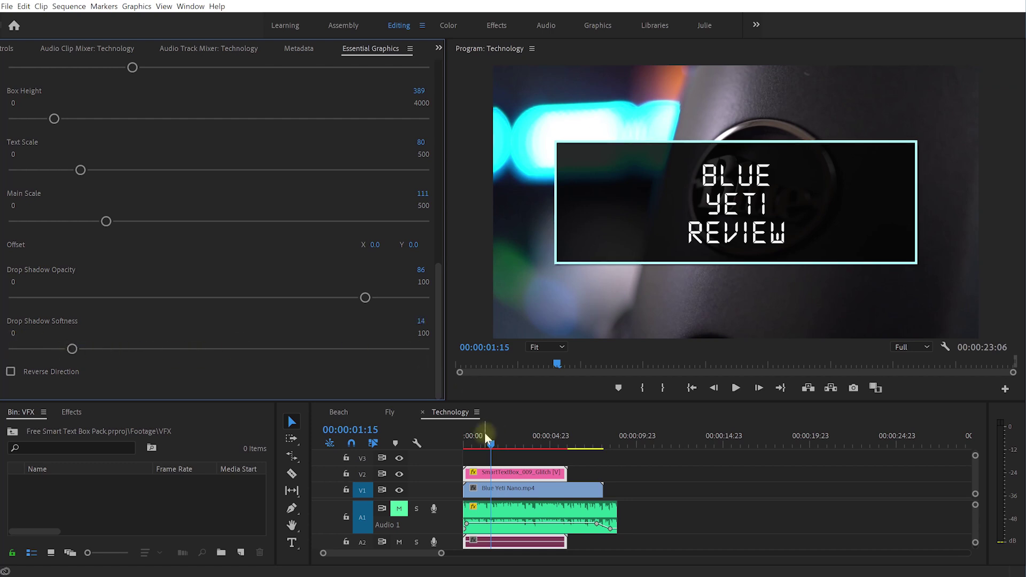
{"action": "left_click_drag", "start_coordinate": [486, 436], "coordinate": [477, 444]}
{"action": "key", "text": "space"}
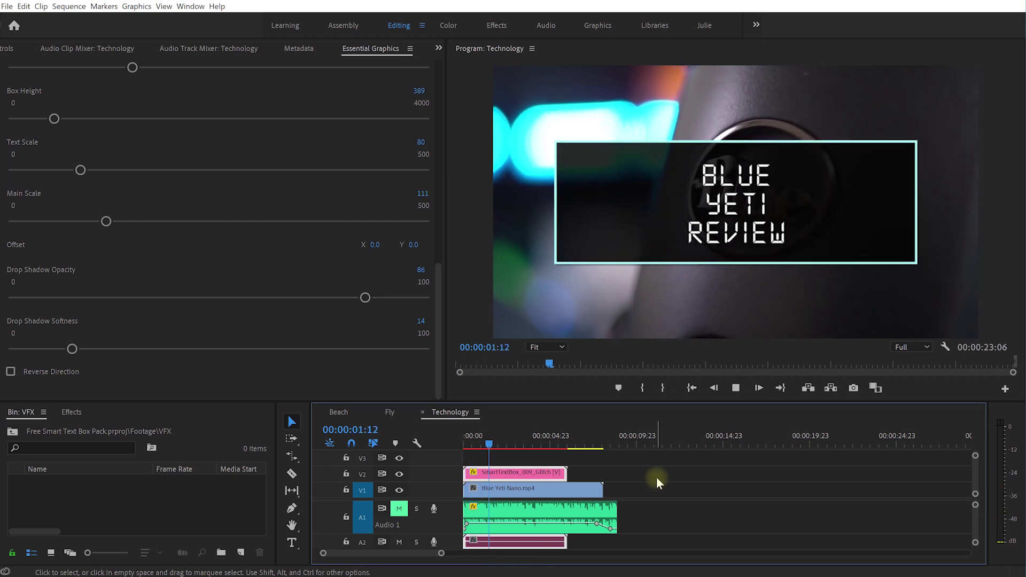
{"action": "key", "text": "space"}
{"action": "scroll", "coordinate": [440, 282], "scroll_direction": "up", "scroll_amount": 10}
{"action": "left_click", "coordinate": [20, 70]}
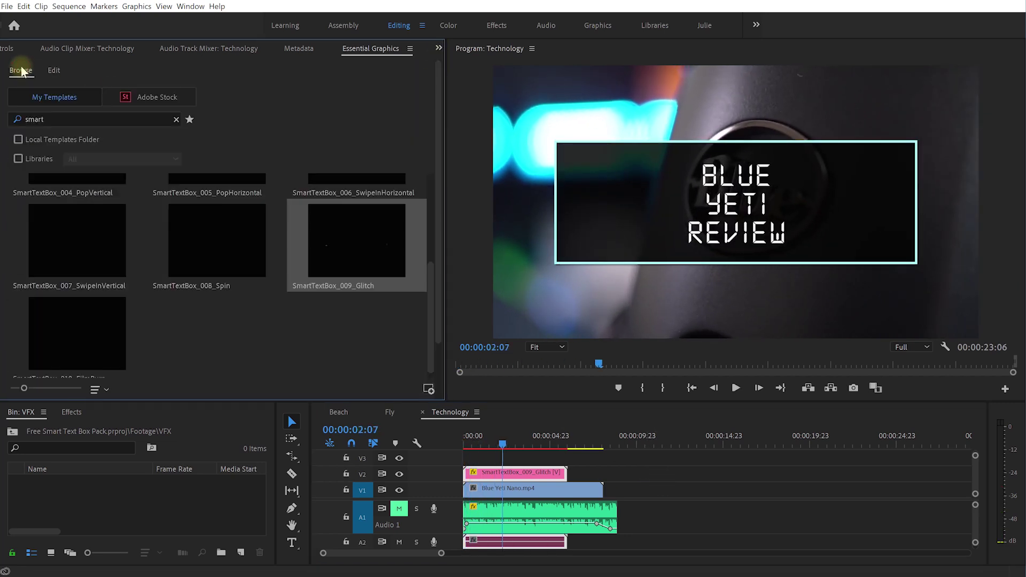
{"action": "left_click_drag", "start_coordinate": [432, 350], "coordinate": [438, 225]}
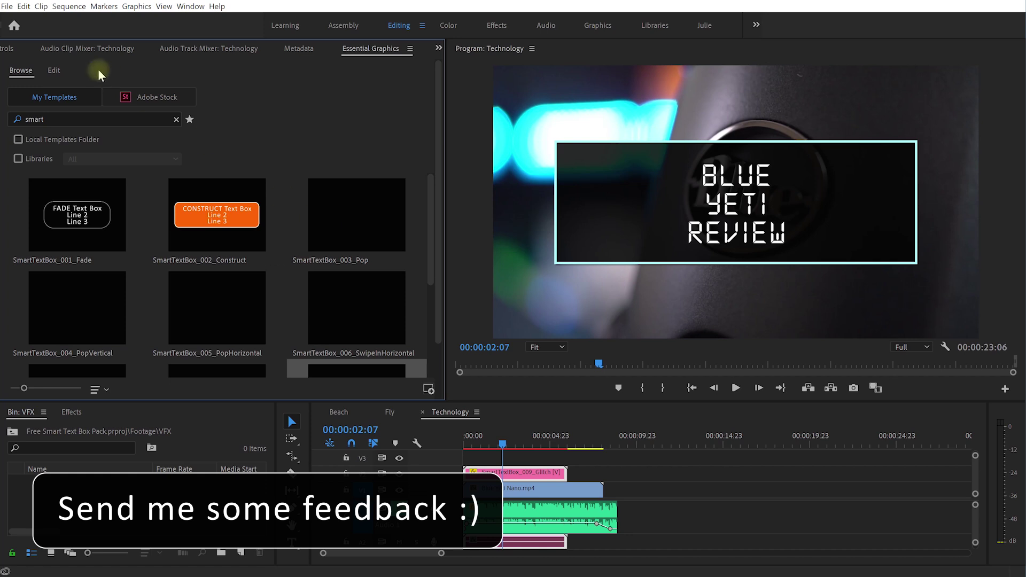
{"action": "left_click", "coordinate": [54, 73]}
{"action": "scroll", "coordinate": [442, 222], "scroll_direction": "down", "scroll_amount": 5}
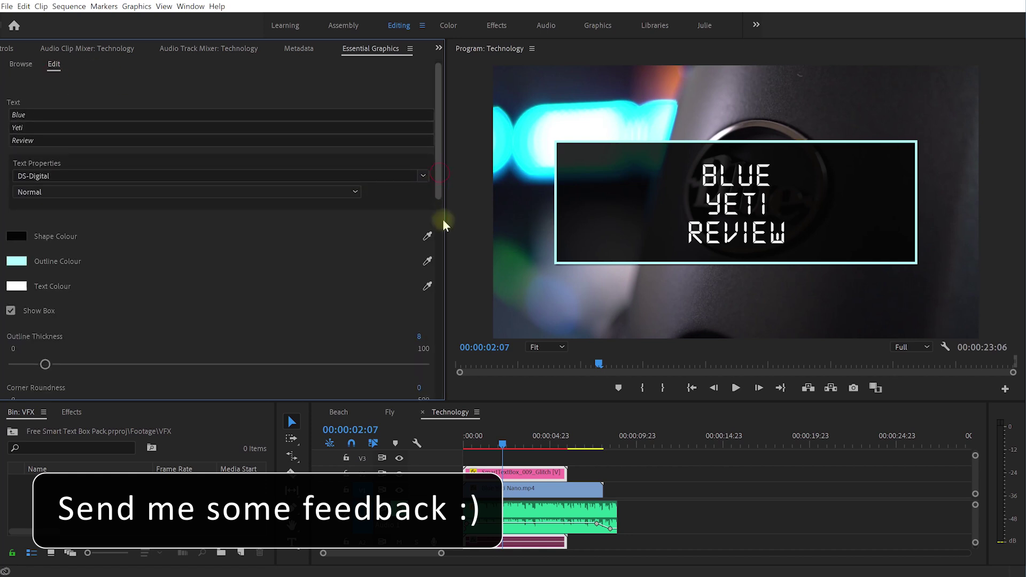
{"action": "left_click_drag", "start_coordinate": [453, 251], "coordinate": [441, 139]}
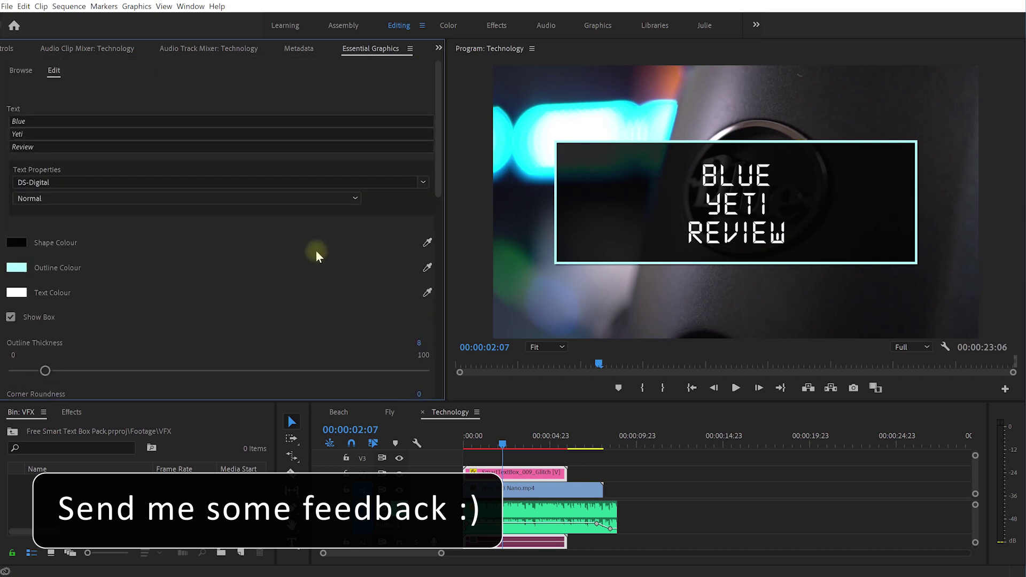